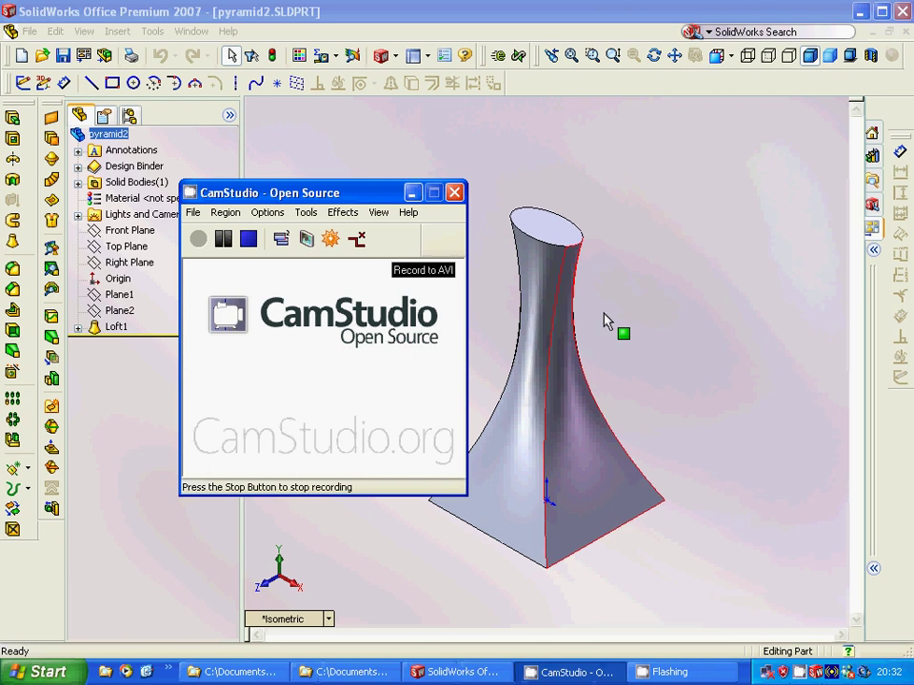
Step: Highlight Plane1 in the pyramid2 part to examine where it cuts the lofted body
{"action": "left_click", "coordinate": [459, 211]}
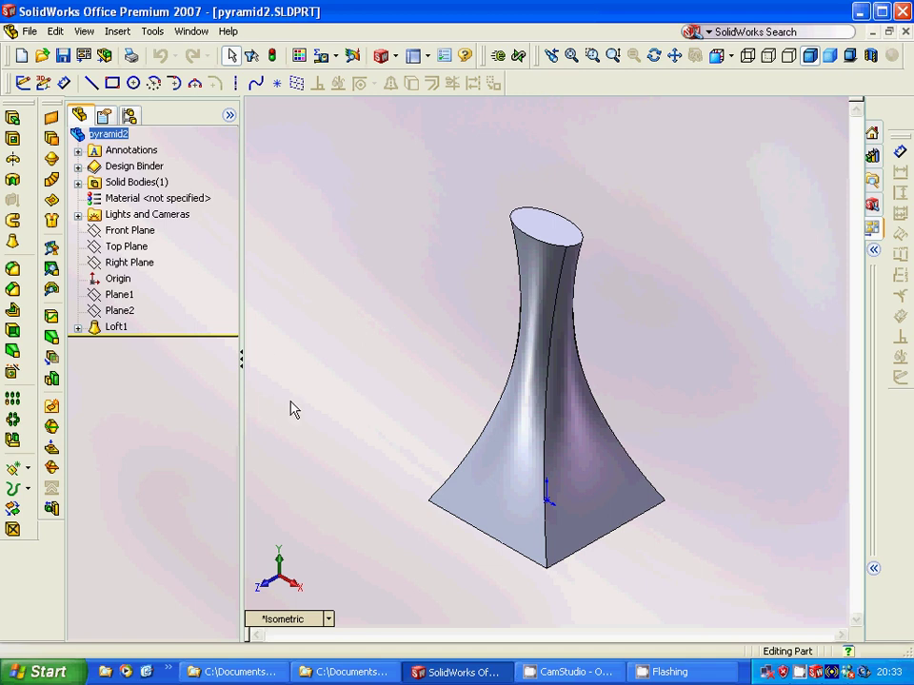
{"action": "left_click", "coordinate": [124, 296]}
{"action": "left_click", "coordinate": [124, 295]}
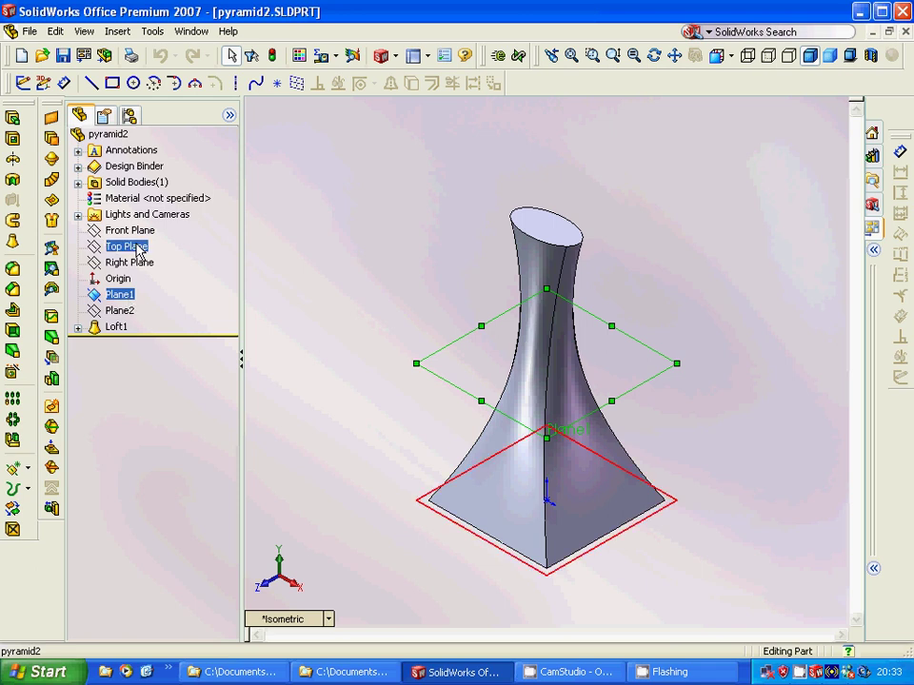
{"action": "left_click", "coordinate": [120, 311], "text": "ctrl"}
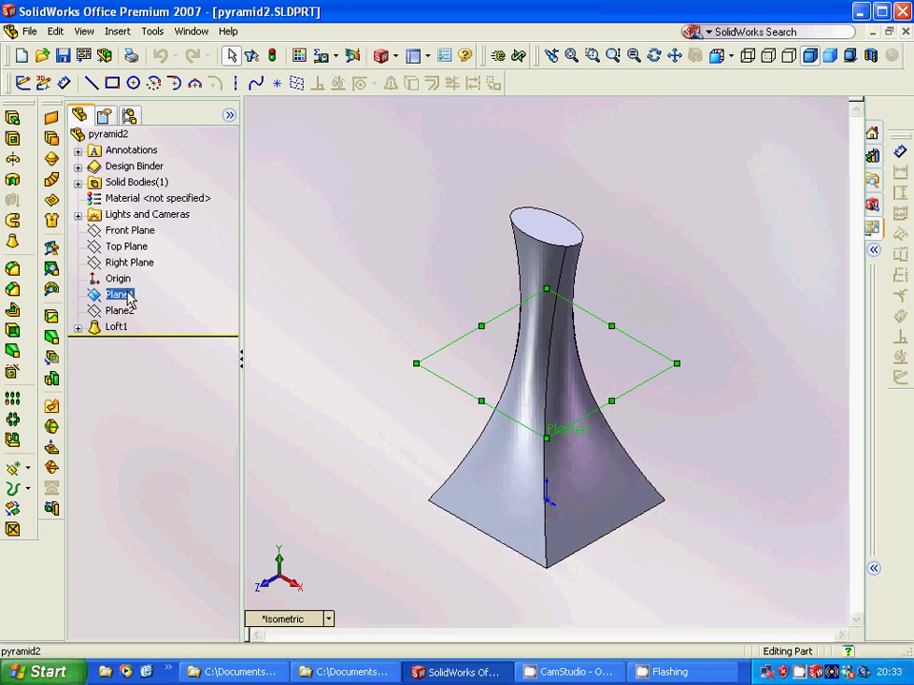
Step: Examine the three profile sketches under Loft1 and the location of Plane2 by highlighting each one on the model
{"action": "left_click", "coordinate": [77, 327]}
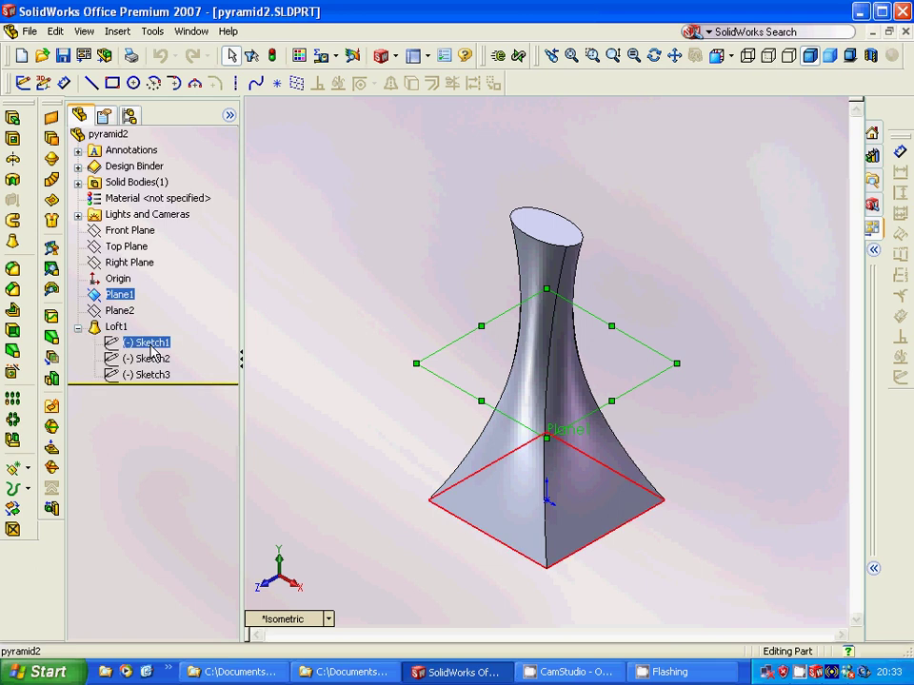
{"action": "left_click", "coordinate": [149, 345]}
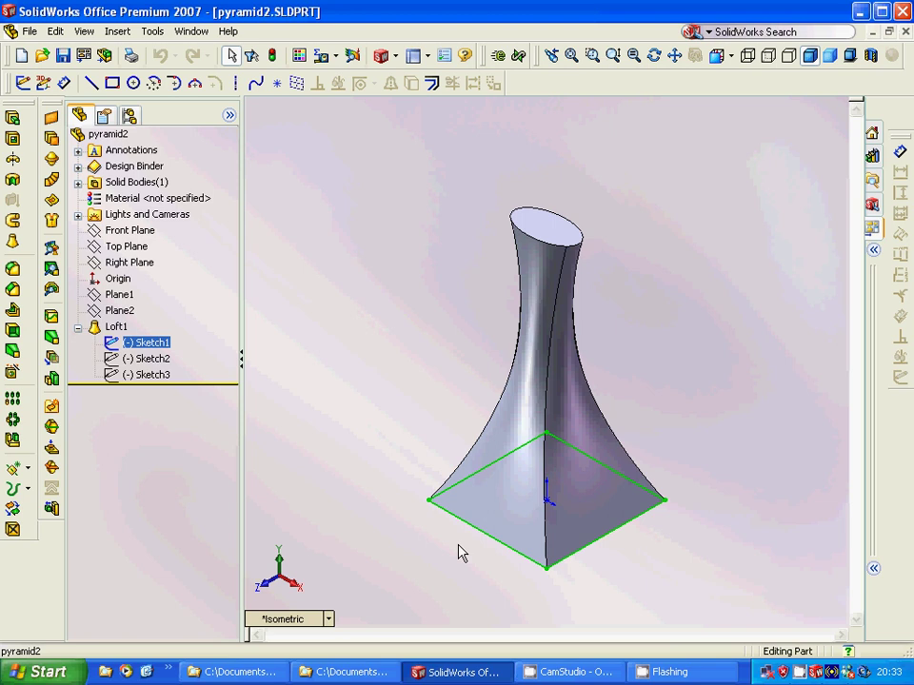
{"action": "left_click", "coordinate": [159, 366]}
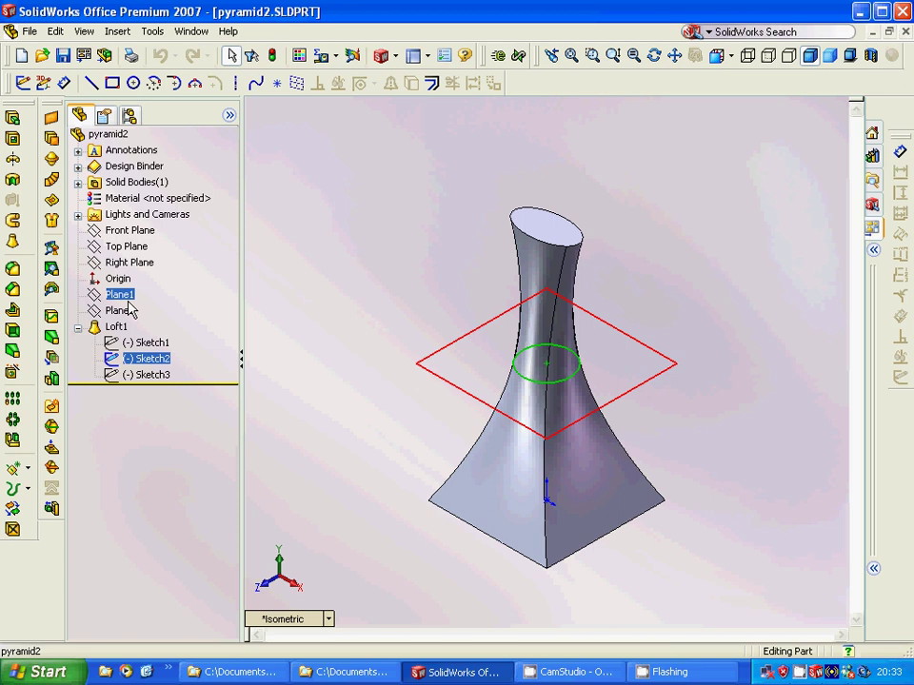
{"action": "left_click", "coordinate": [141, 375]}
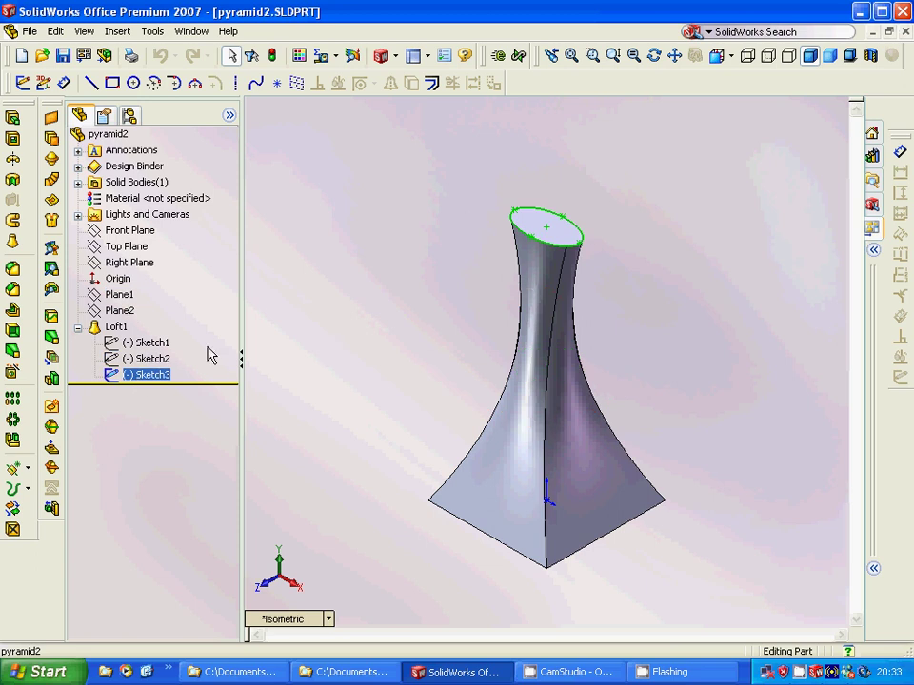
{"action": "left_click", "coordinate": [120, 311]}
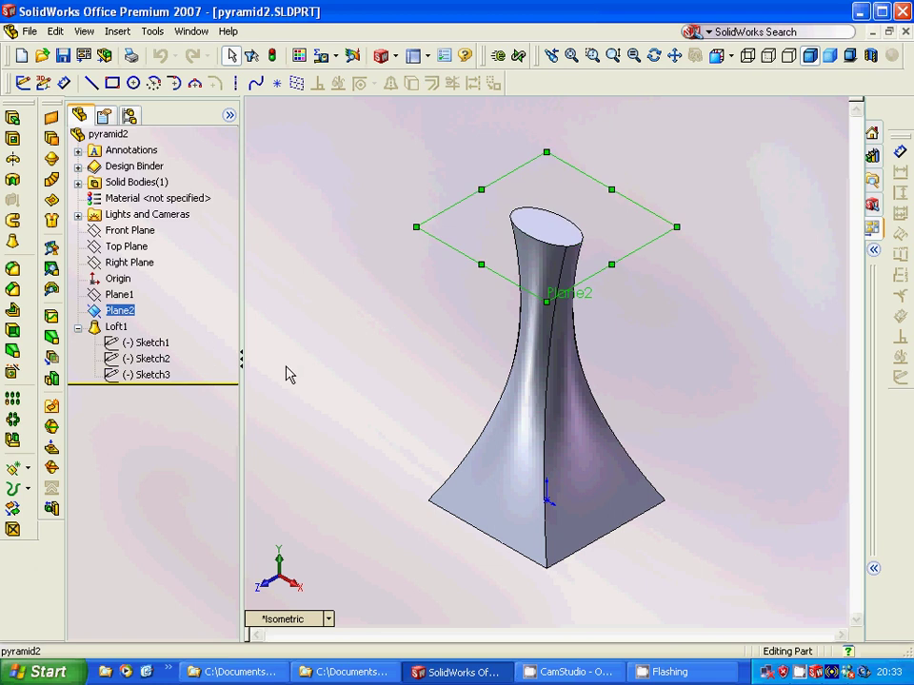
{"action": "left_click", "coordinate": [147, 343]}
Step: Open the Loft1 definition of pyramid2 to review its profiles, accept it, and inspect the solid from another angle
{"action": "left_click", "coordinate": [114, 327]}
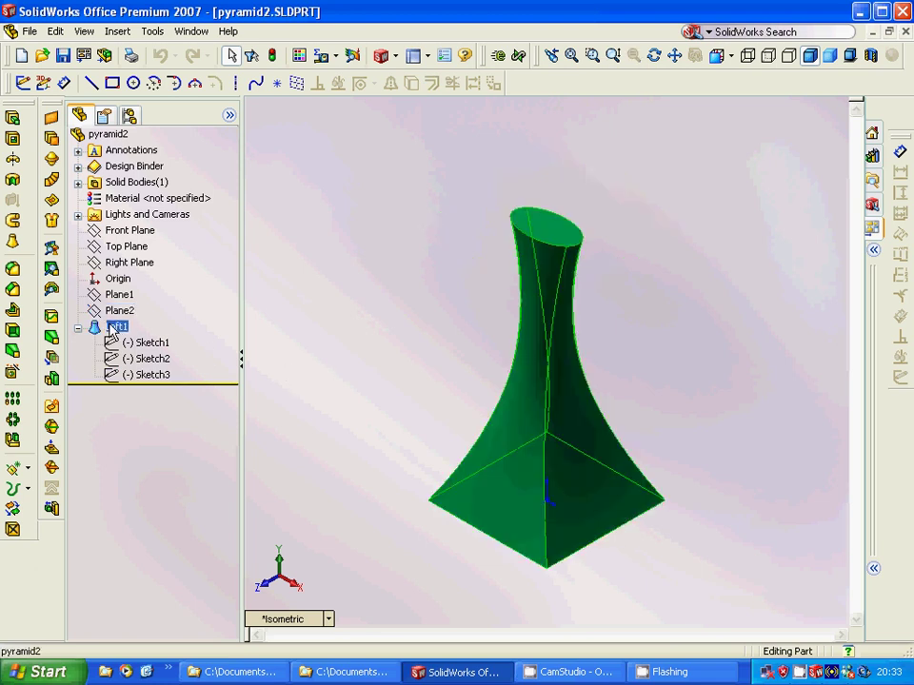
{"action": "right_click", "coordinate": [115, 326]}
{"action": "left_click", "coordinate": [148, 325]}
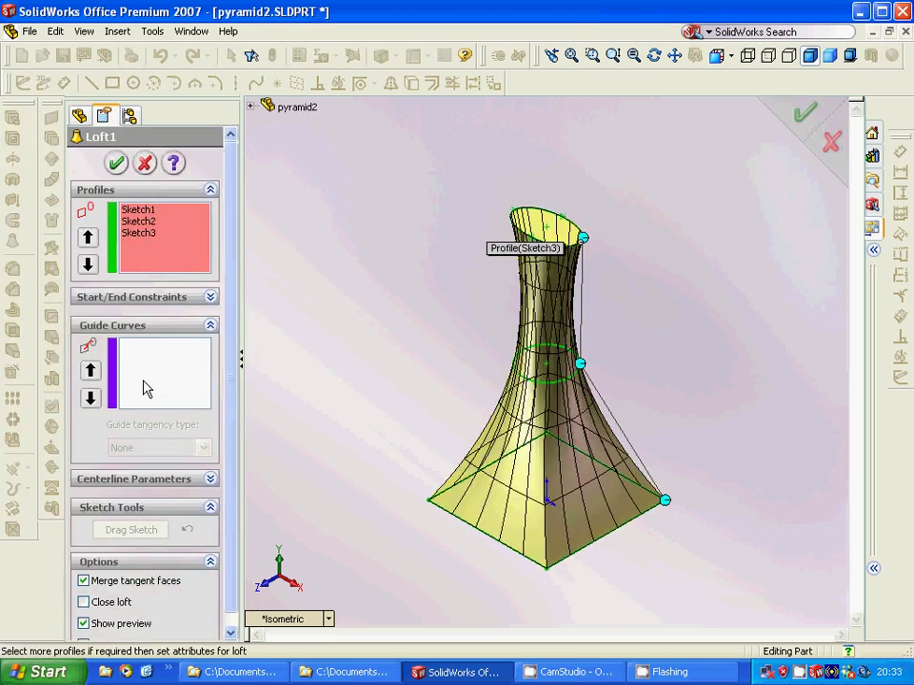
{"action": "left_click", "coordinate": [116, 163]}
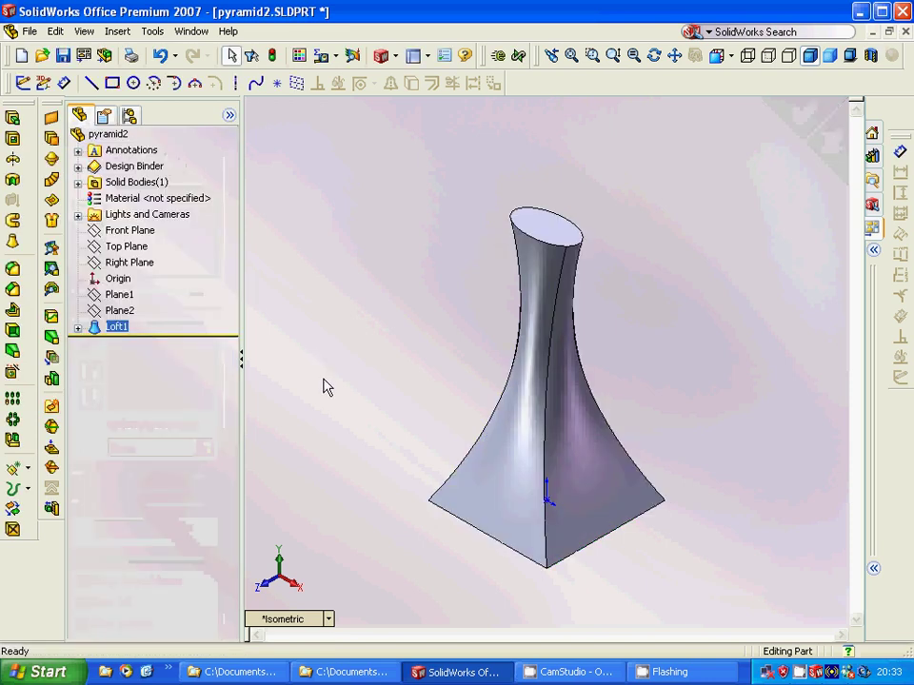
{"action": "middle_click_drag", "start_coordinate": [324, 386], "coordinate": [358, 357]}
{"action": "right_click", "coordinate": [358, 357]}
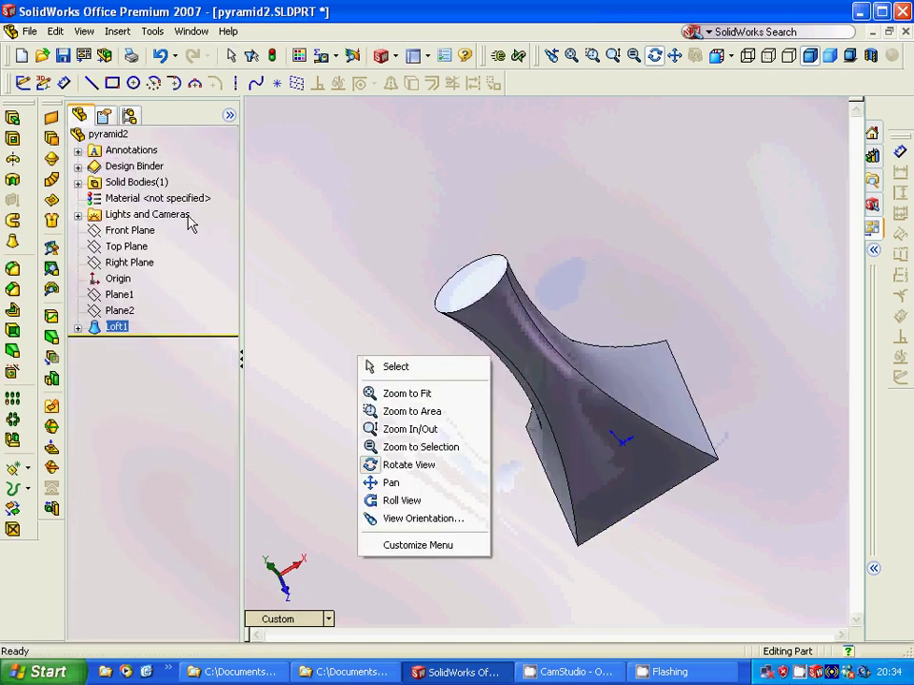
Step: Close pyramid2.SLDPRT without saving and switch to the open pyramid.SLDPRT part
{"action": "left_click", "coordinate": [30, 30]}
{"action": "left_click", "coordinate": [56, 90]}
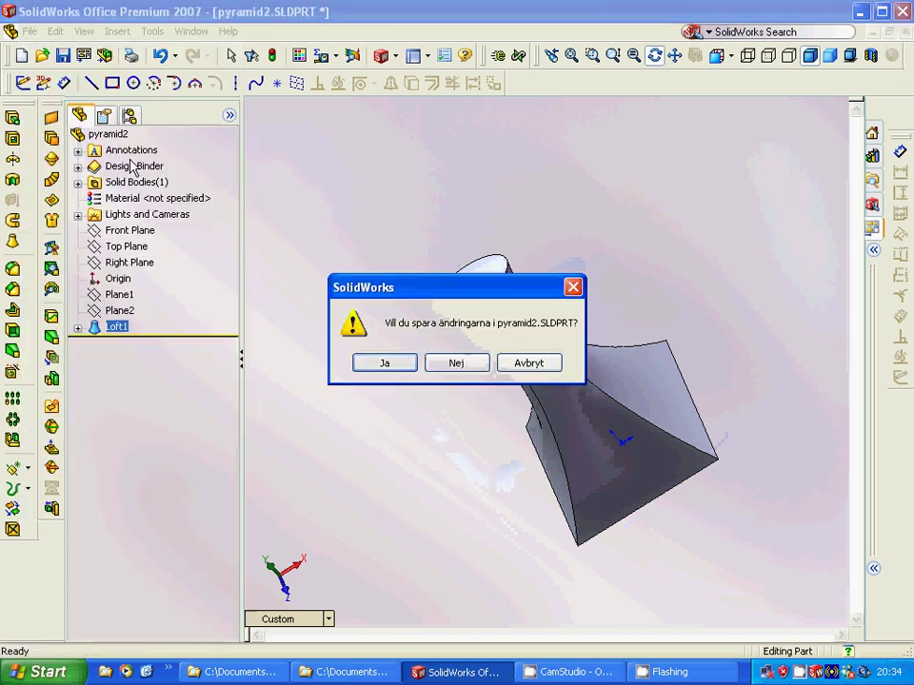
{"action": "left_click", "coordinate": [428, 362]}
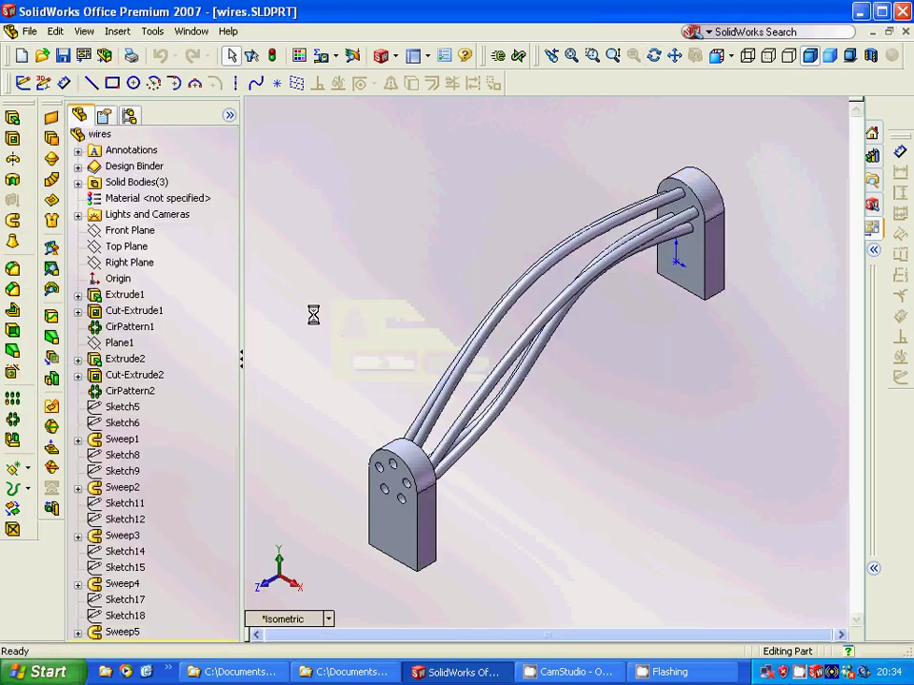
{"action": "left_click", "coordinate": [189, 30]}
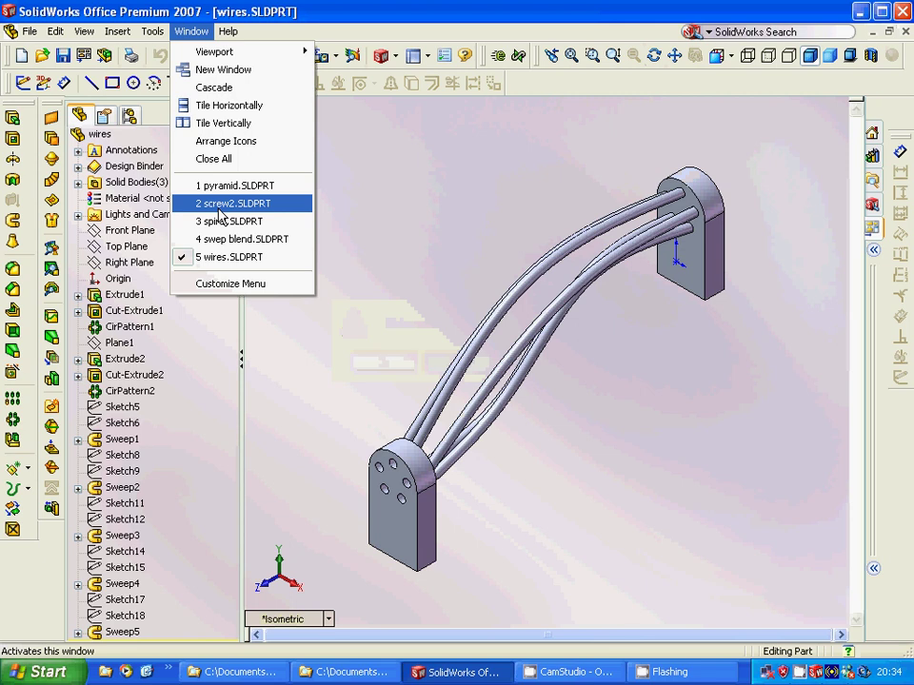
{"action": "left_click", "coordinate": [217, 188]}
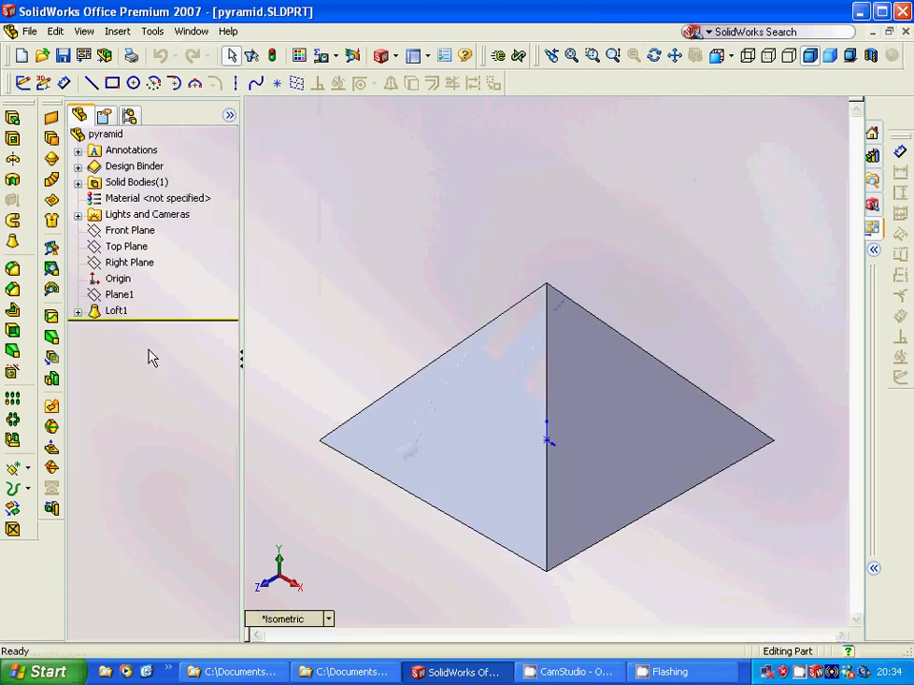
Step: Examine Plane1, the base square in Sketch1, the apex point in Sketch2 and the origin of the pyramid by highlighting them
{"action": "left_click", "coordinate": [126, 297]}
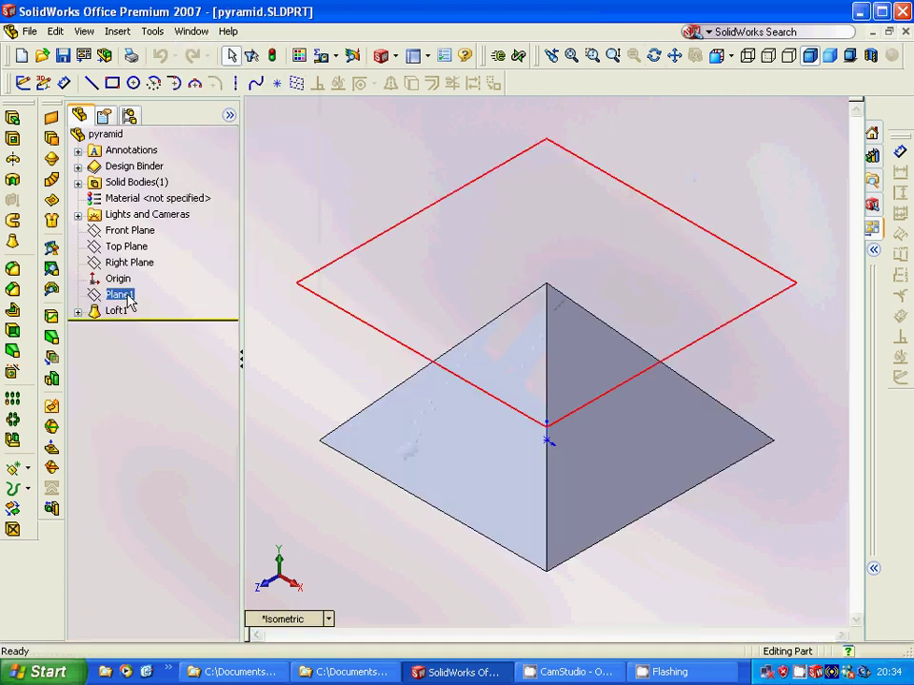
{"action": "left_click", "coordinate": [126, 296]}
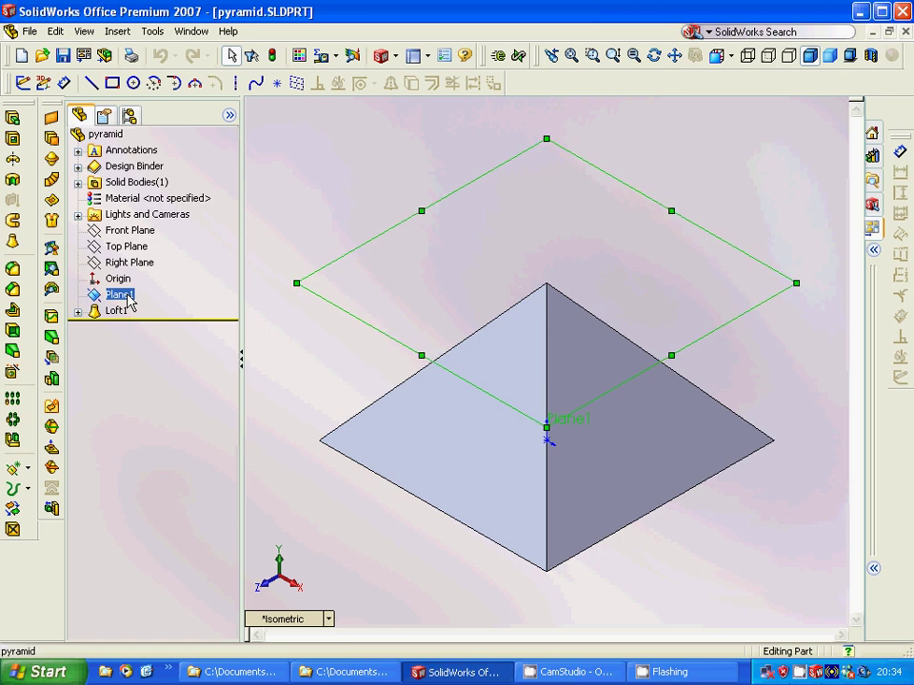
{"action": "left_click", "coordinate": [78, 310]}
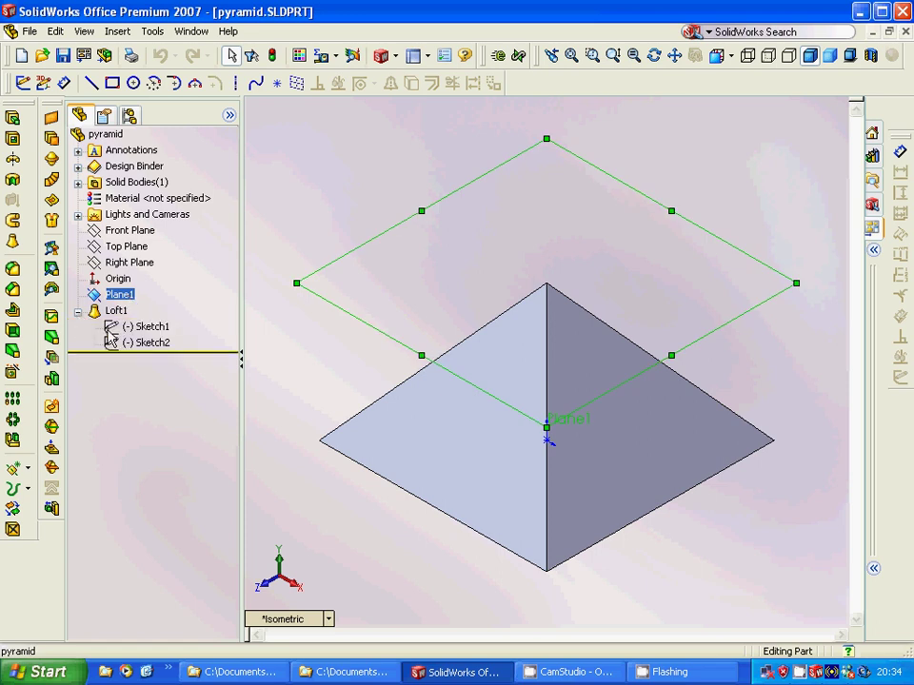
{"action": "left_click", "coordinate": [138, 329]}
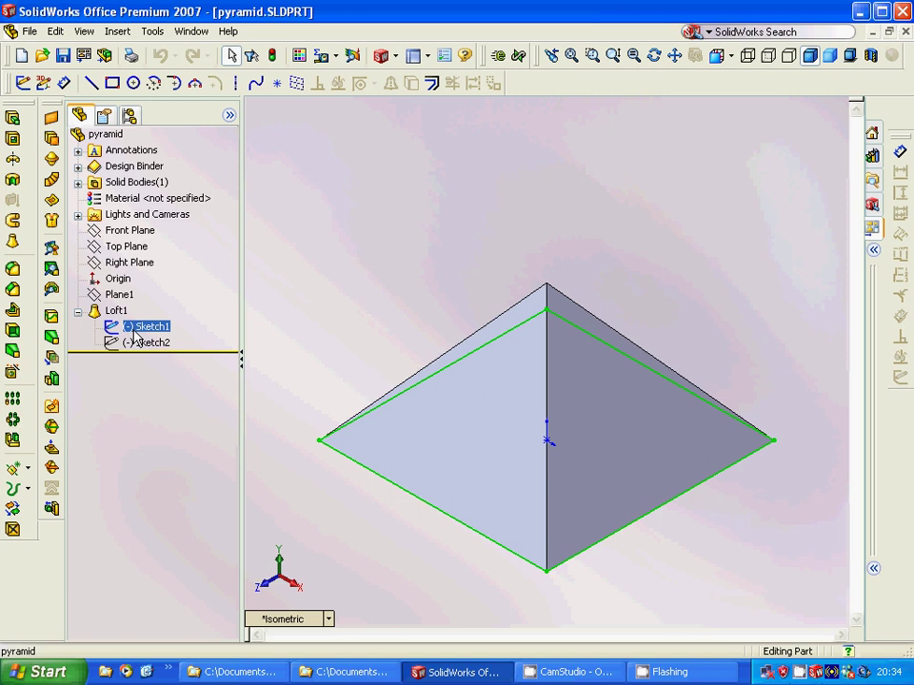
{"action": "left_click", "coordinate": [142, 342], "text": "ctrl"}
{"action": "left_click", "coordinate": [135, 344]}
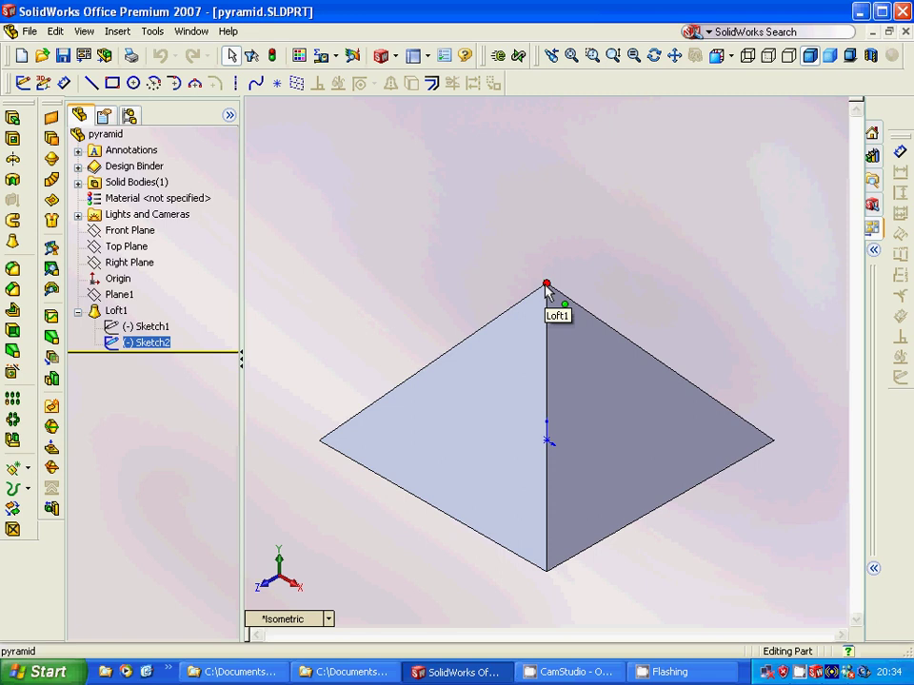
{"action": "left_click", "coordinate": [118, 278], "text": "ctrl"}
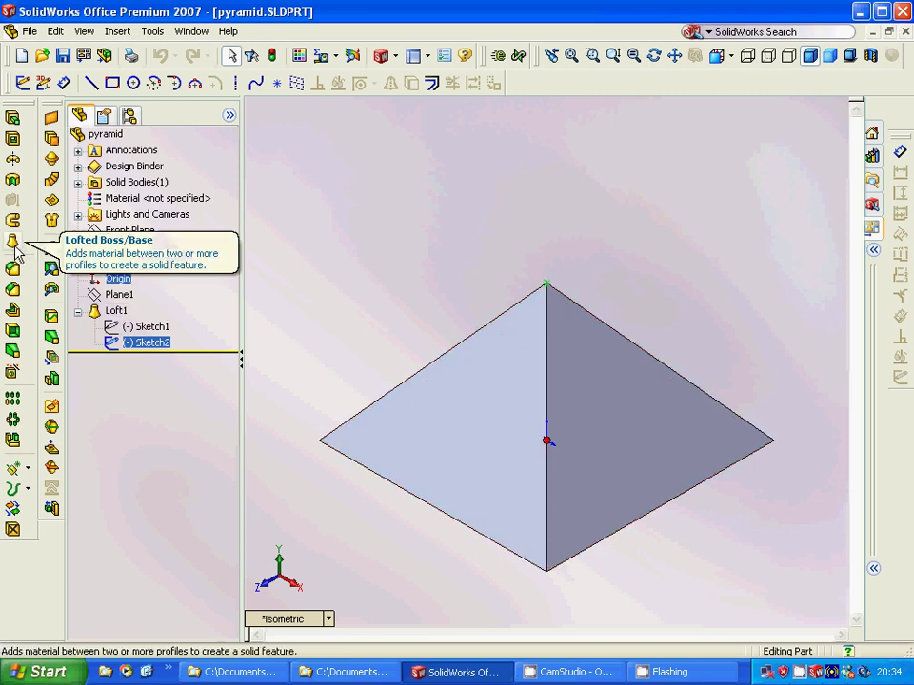
Step: Open the pyramid's Loft1 definition to review its square and point profiles, accept it, and inspect the solid from above
{"action": "right_click", "coordinate": [114, 310]}
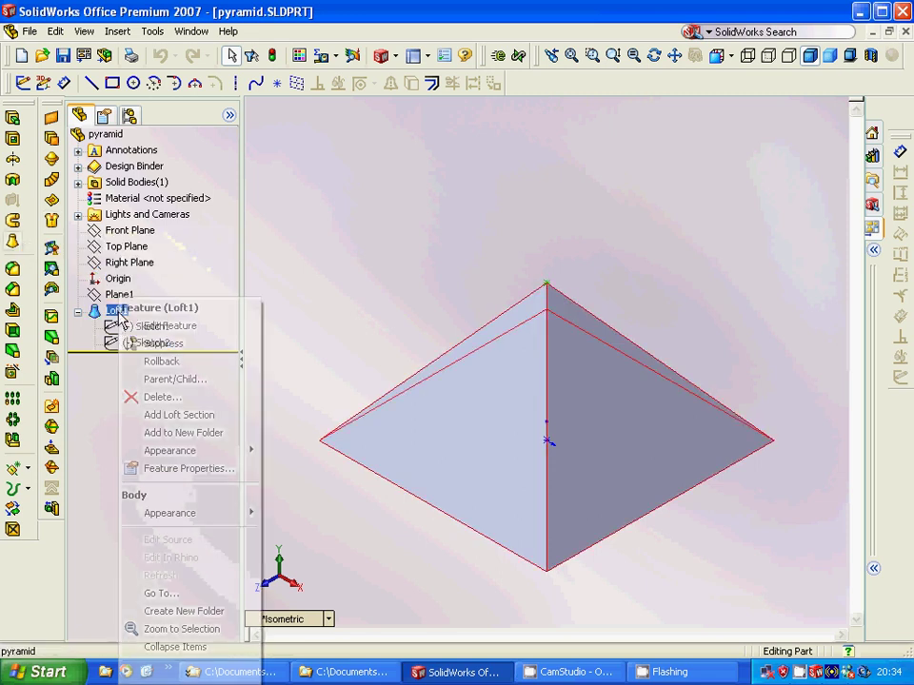
{"action": "left_click", "coordinate": [163, 326]}
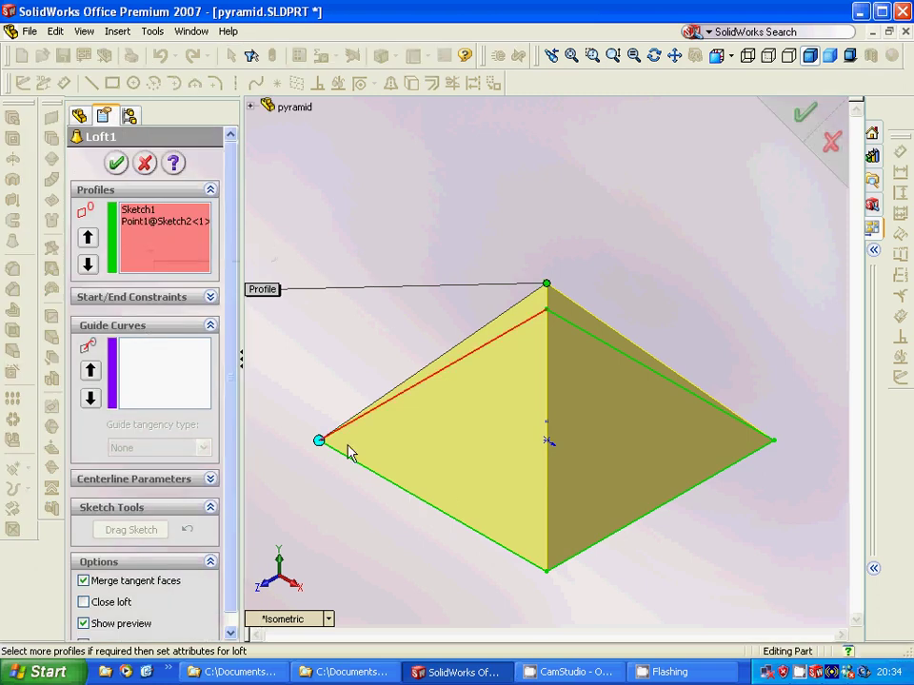
{"action": "left_click", "coordinate": [142, 222]}
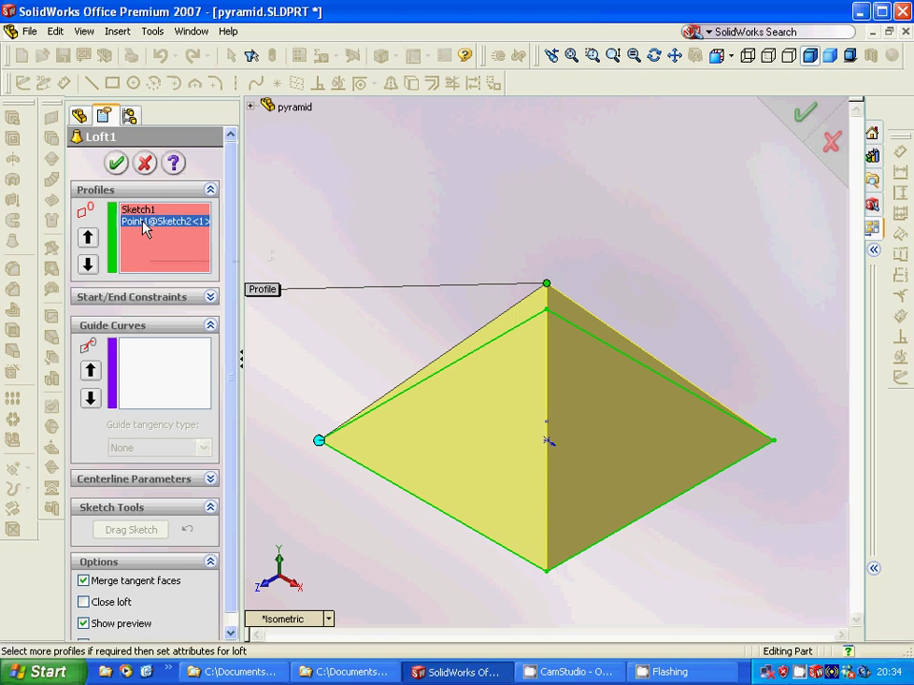
{"action": "left_click", "coordinate": [116, 164]}
{"action": "middle_click_drag", "start_coordinate": [318, 351], "coordinate": [300, 410]}
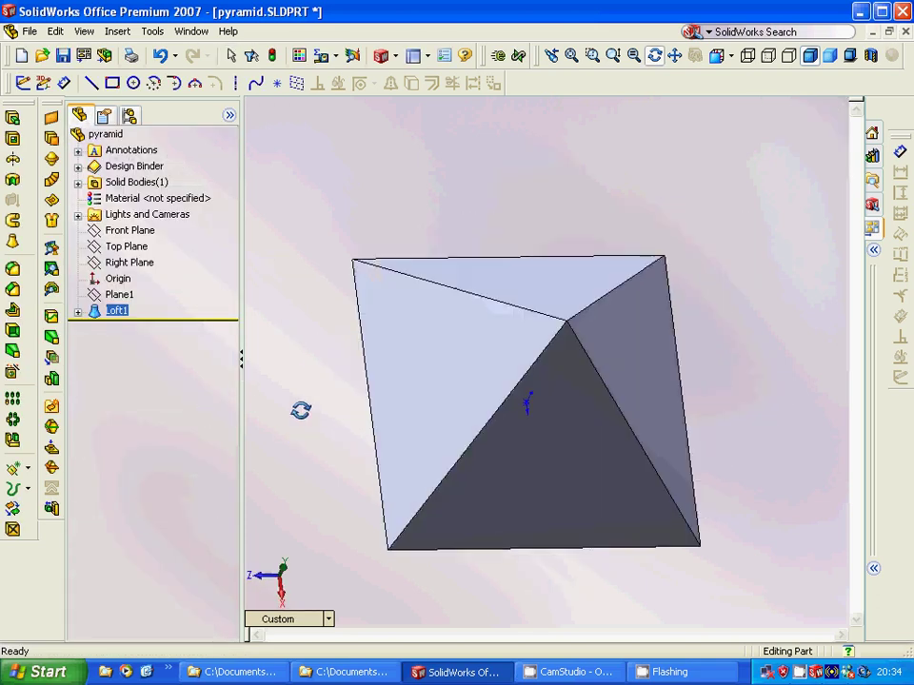
{"action": "right_click", "coordinate": [300, 410]}
{"action": "key", "text": "Escape"}
Step: Close pyramid.SLDPRT without saving and switch to the open screw2.SLDPRT part
{"action": "right_click", "coordinate": [29, 34]}
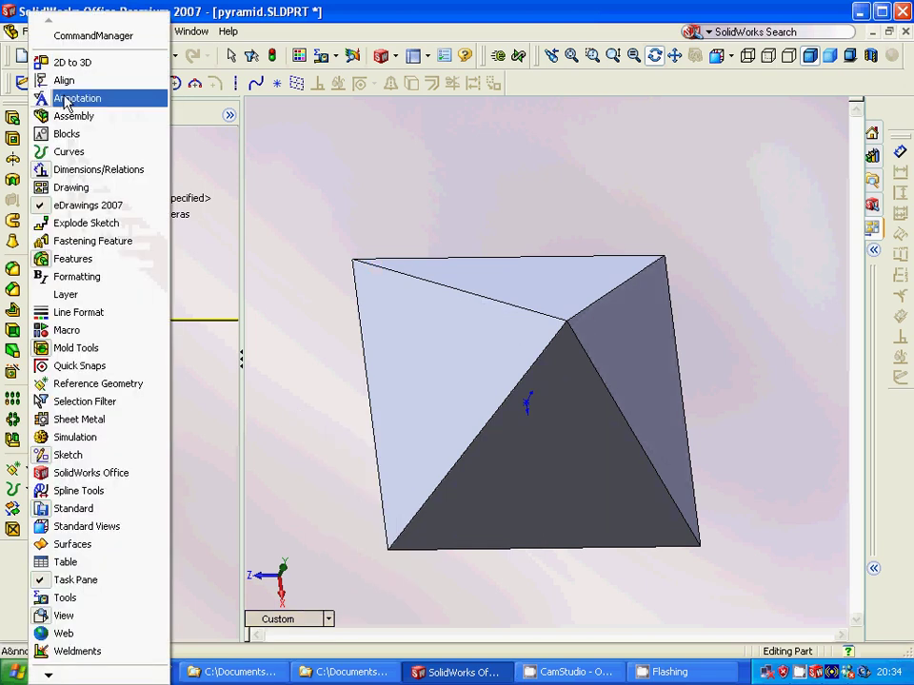
{"action": "left_click", "coordinate": [28, 35]}
{"action": "left_click", "coordinate": [30, 30]}
{"action": "left_click", "coordinate": [48, 88]}
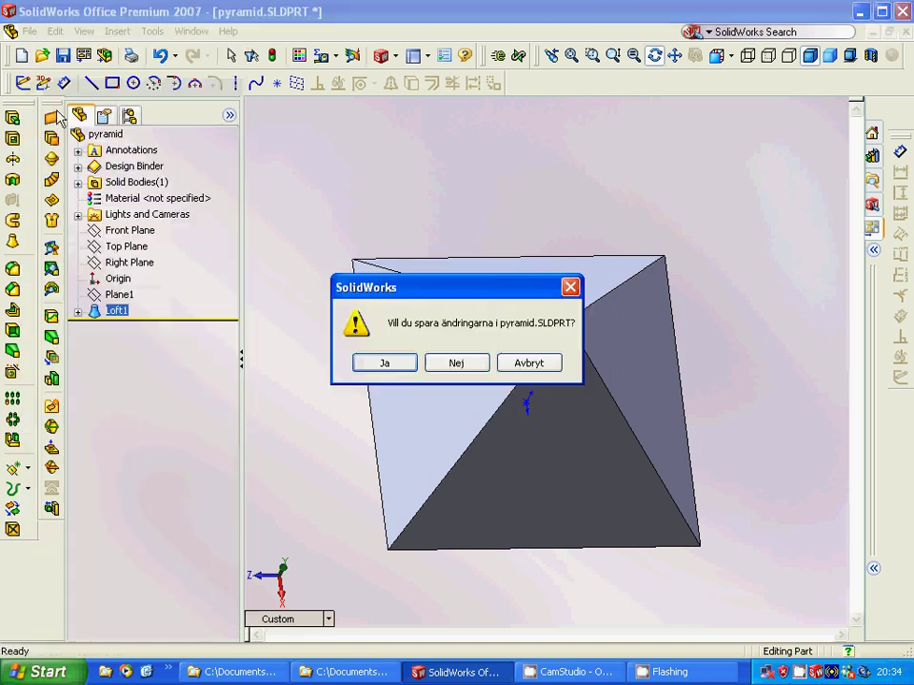
{"action": "left_click", "coordinate": [433, 362]}
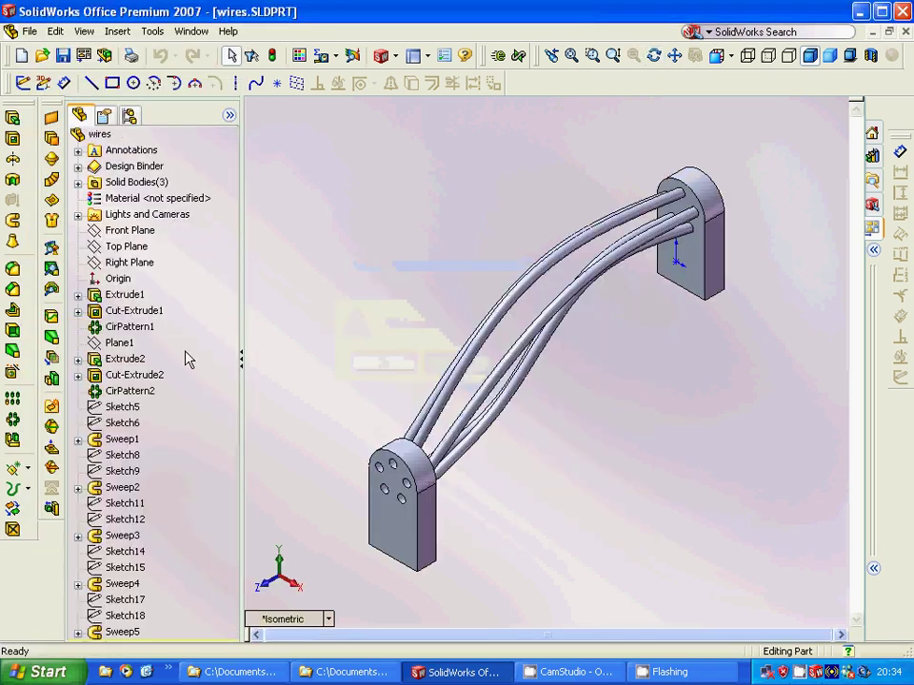
{"action": "left_click", "coordinate": [191, 30]}
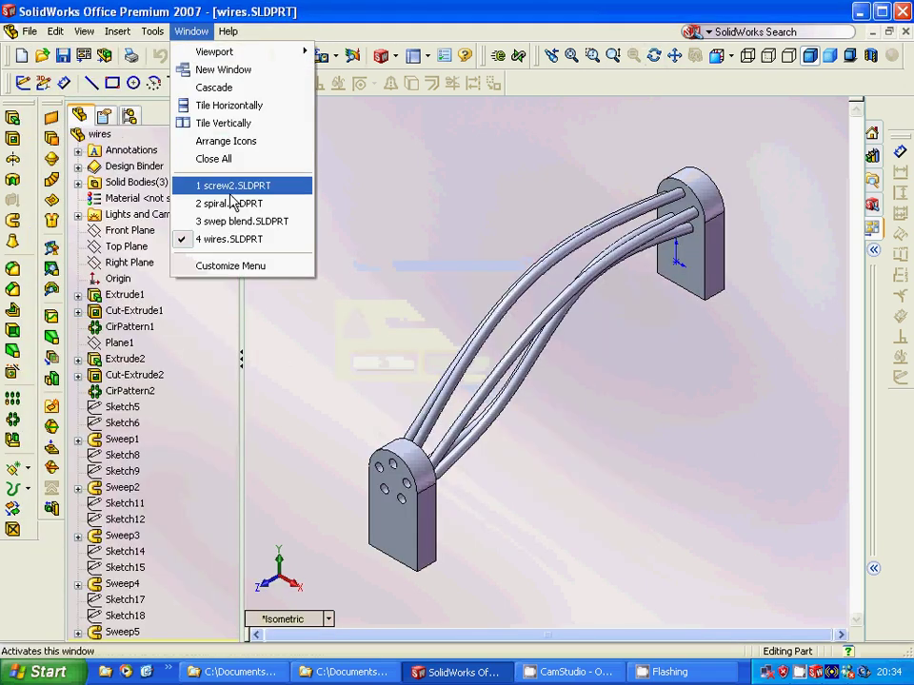
{"action": "left_click", "coordinate": [229, 187]}
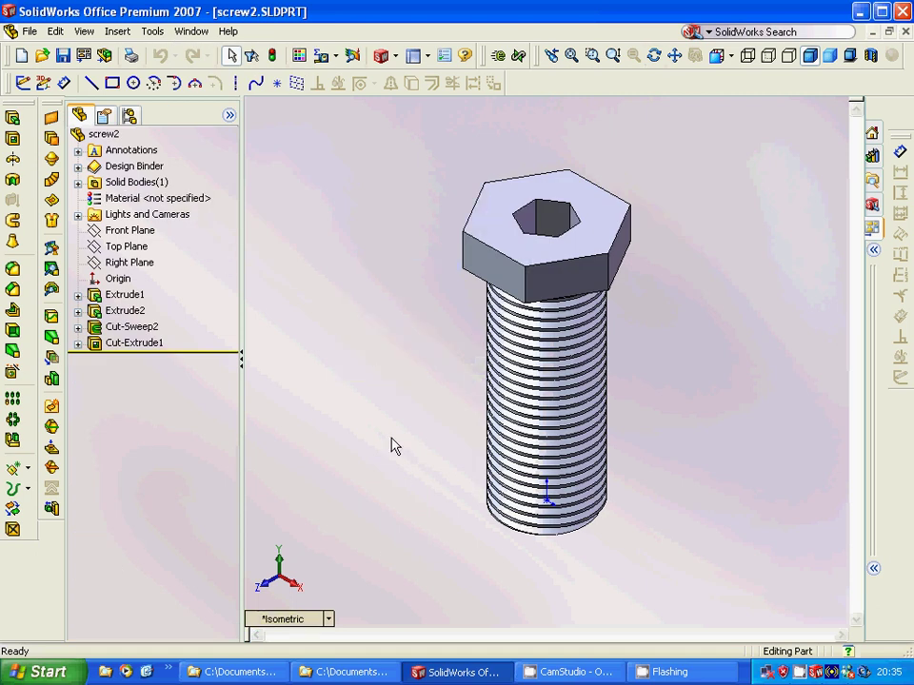
Step: Suppress Extrude1, the threaded shank feature of the screw, together with its dependent features
{"action": "middle_click_drag", "start_coordinate": [395, 447], "coordinate": [362, 347]}
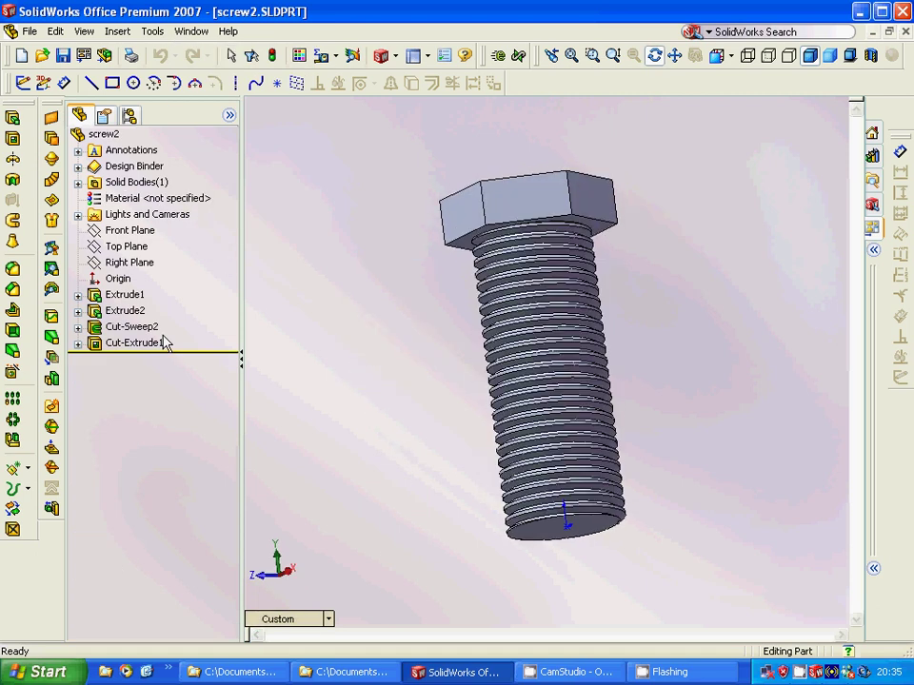
{"action": "left_click", "coordinate": [133, 295]}
{"action": "right_click", "coordinate": [136, 301]}
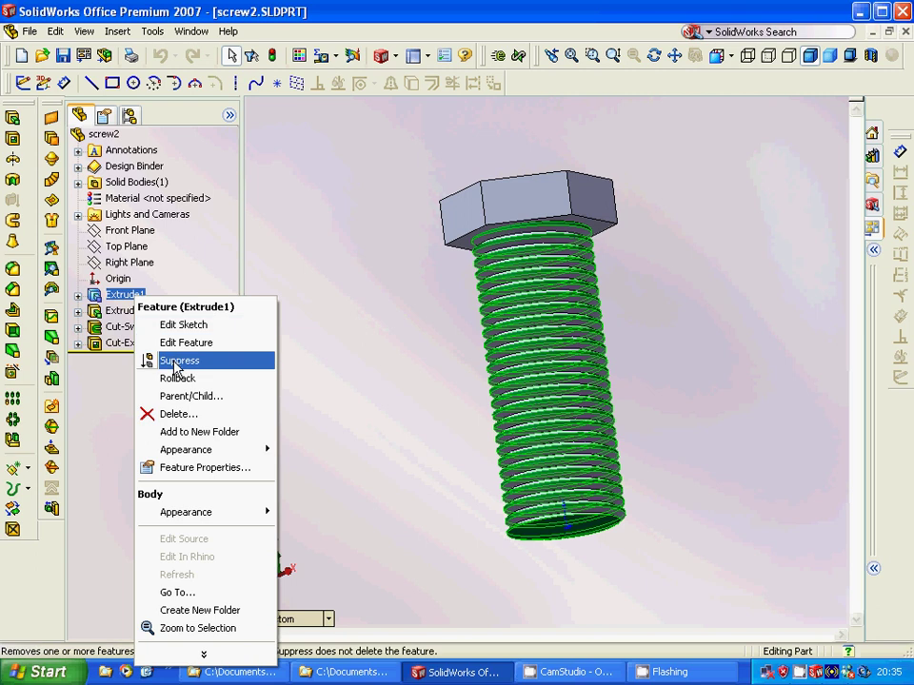
{"action": "left_click", "coordinate": [177, 361]}
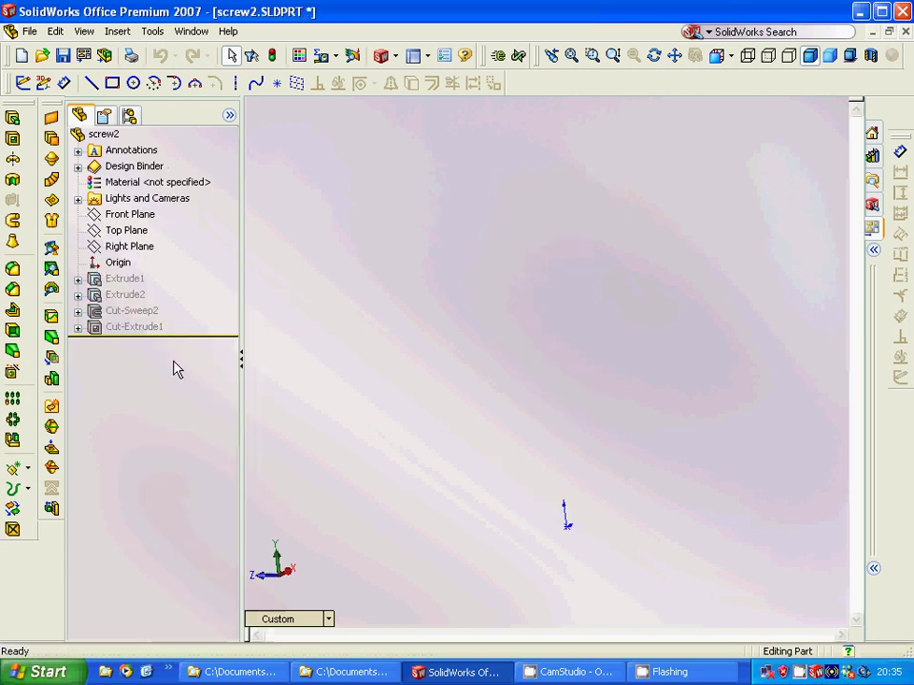
Step: Expand the suppressed Extrude1 and examine the circle in its Sketch1 from a tilted view
{"action": "left_click", "coordinate": [78, 278]}
{"action": "left_click", "coordinate": [147, 295]}
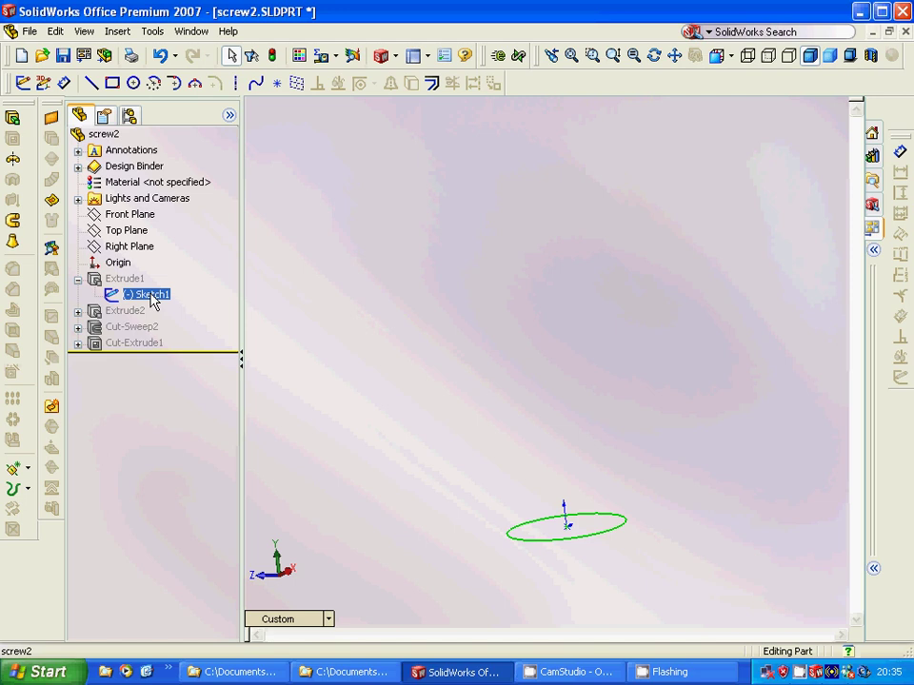
{"action": "right_click", "coordinate": [150, 298]}
{"action": "left_click", "coordinate": [291, 326]}
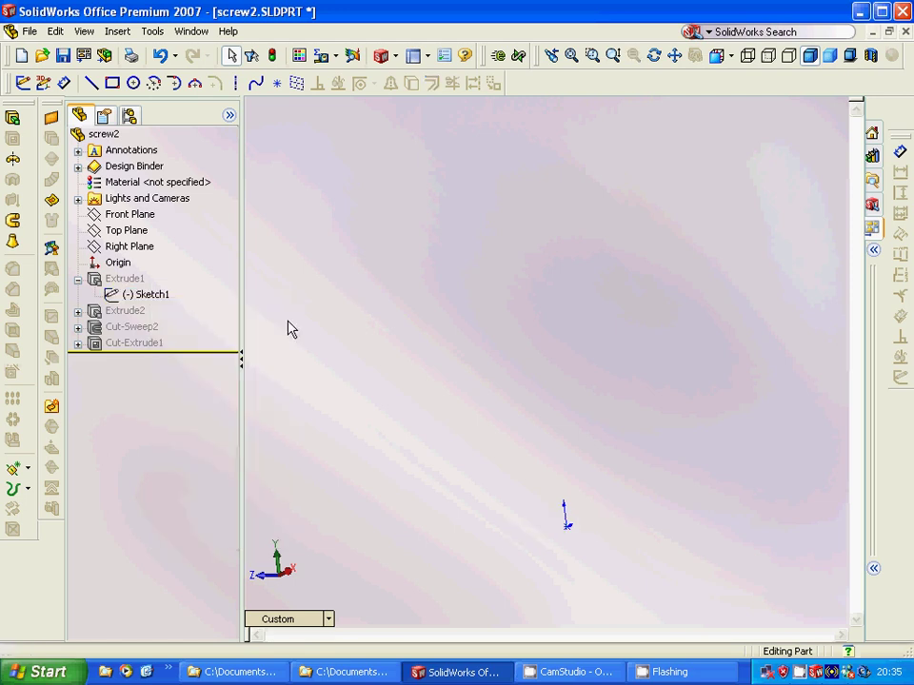
{"action": "left_click", "coordinate": [167, 301]}
{"action": "middle_click_drag", "start_coordinate": [366, 394], "coordinate": [357, 474]}
Step: Unsuppress Extrude1, the cylindrical shank of the screw, and collapse its entry in the feature tree
{"action": "left_click", "coordinate": [116, 279], "text": "ctrl"}
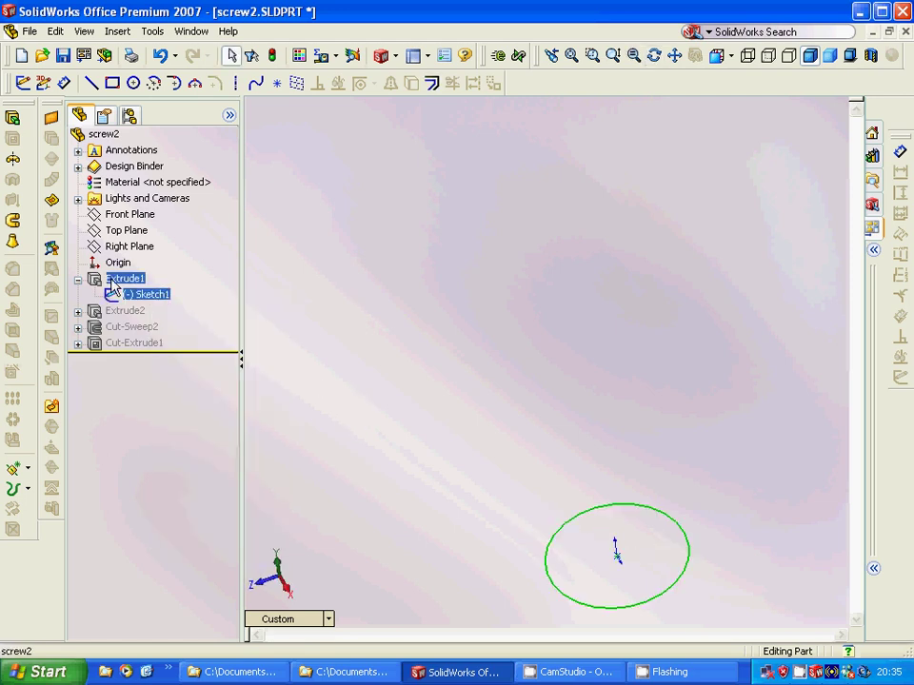
{"action": "right_click", "coordinate": [113, 285]}
{"action": "left_click", "coordinate": [145, 344]}
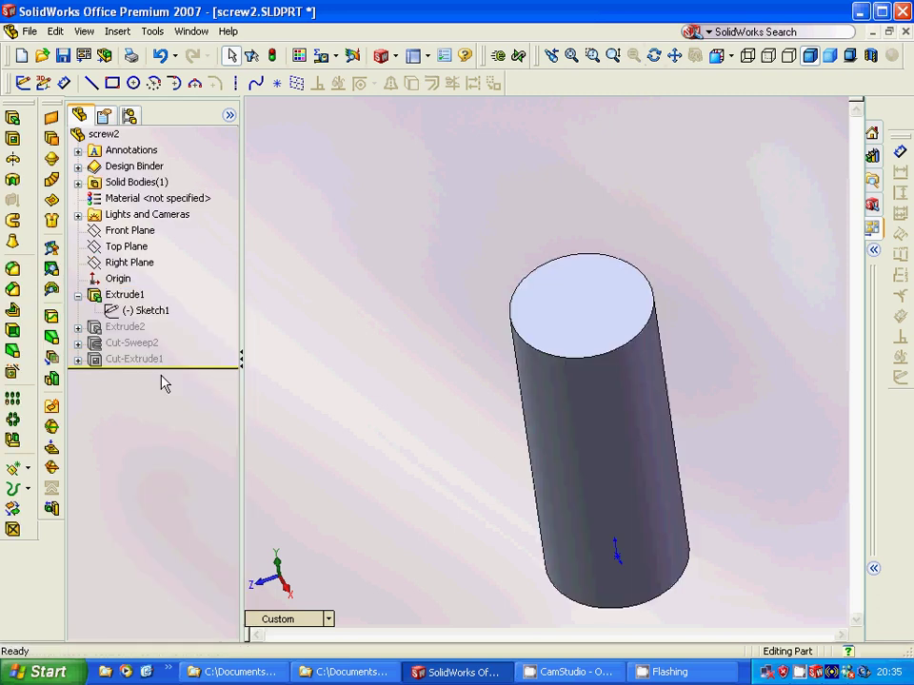
{"action": "left_click", "coordinate": [92, 327]}
{"action": "left_click", "coordinate": [78, 295]}
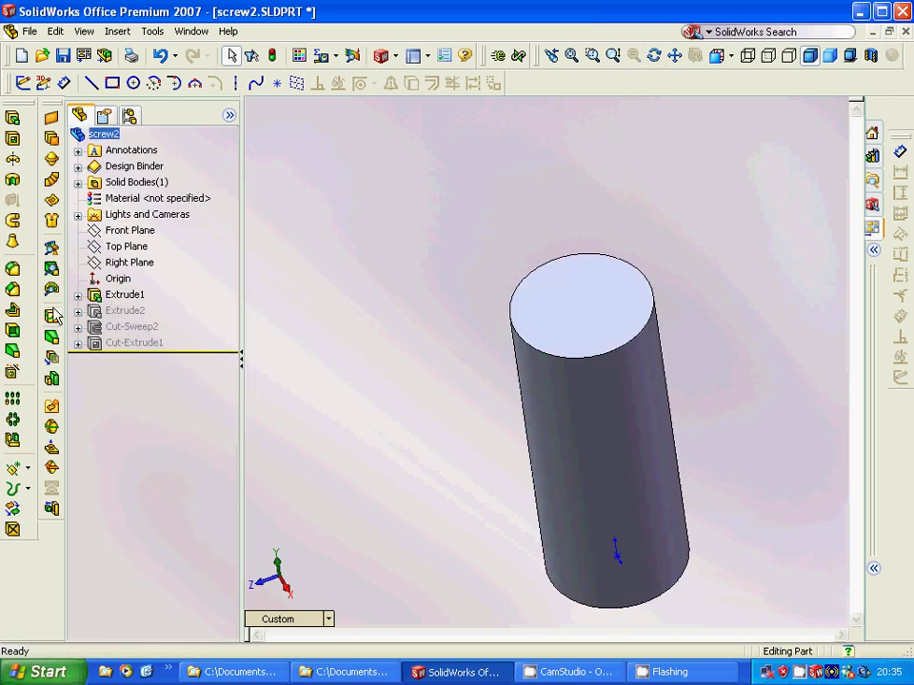
Step: Expand Extrude2 and examine the hexagon in Sketch2 and the shank's upper end face
{"action": "left_click", "coordinate": [78, 311]}
{"action": "left_click", "coordinate": [144, 327]}
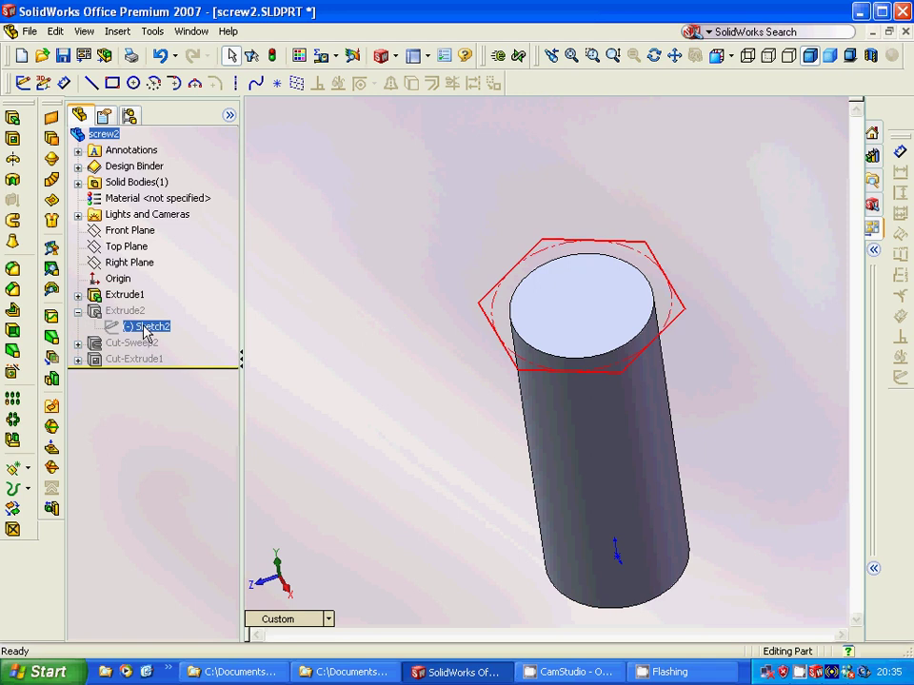
{"action": "right_click", "coordinate": [144, 329]}
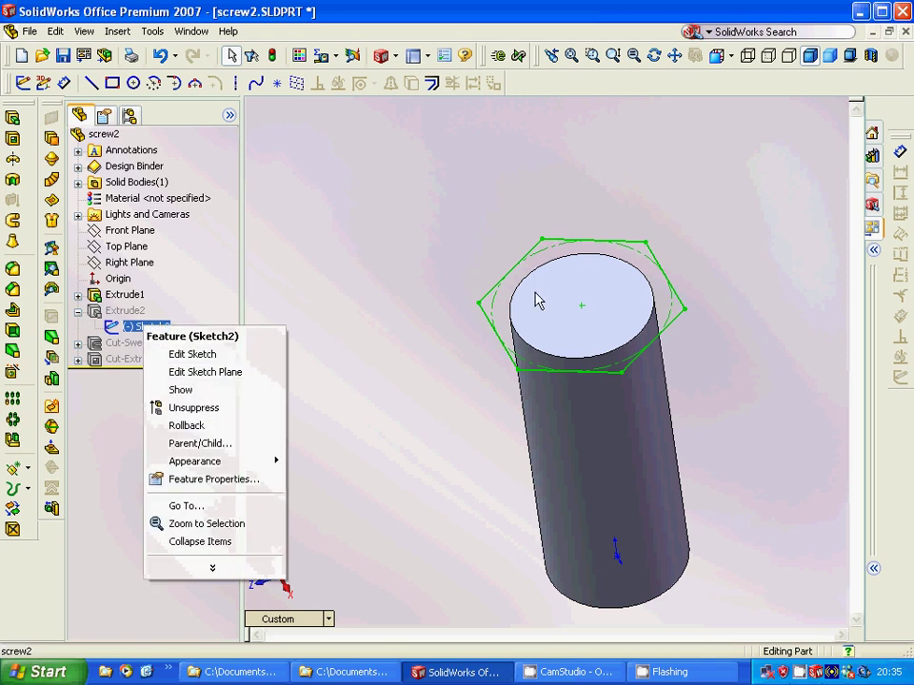
{"action": "key", "text": "Escape"}
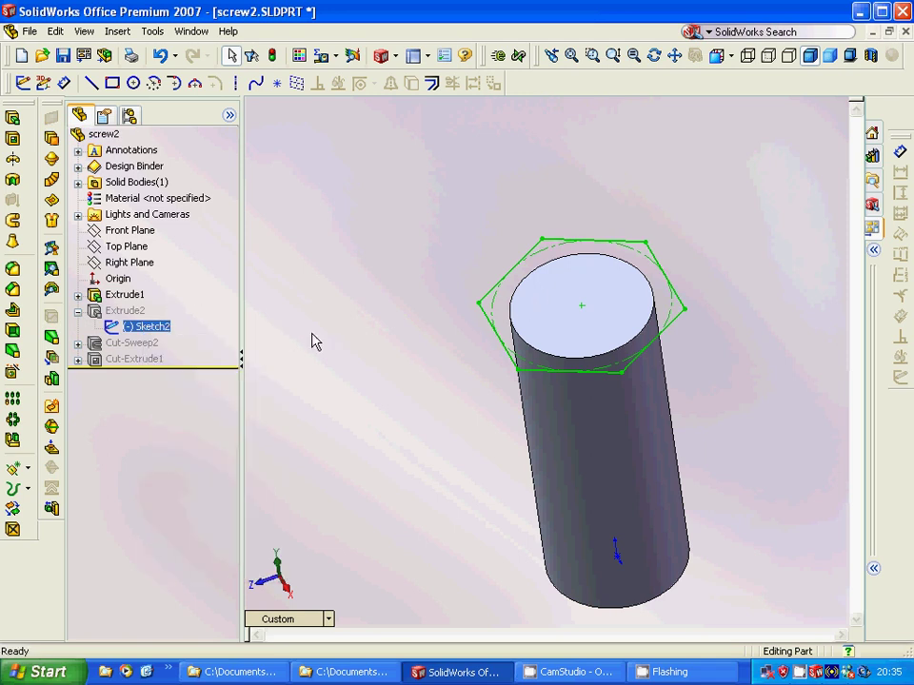
{"action": "key", "text": "Escape"}
{"action": "left_click", "coordinate": [524, 305]}
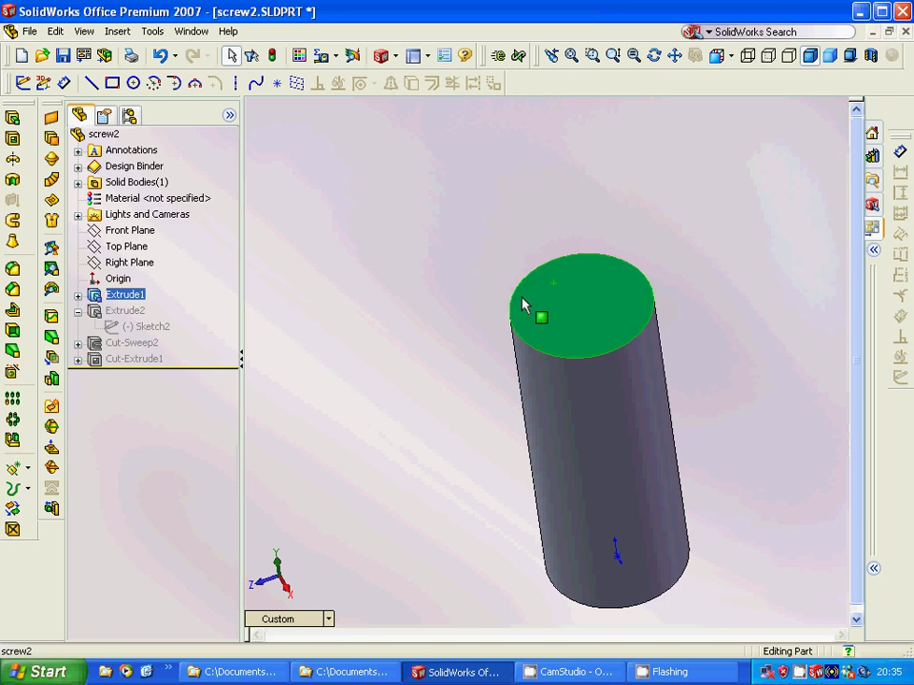
{"action": "left_click", "coordinate": [150, 327]}
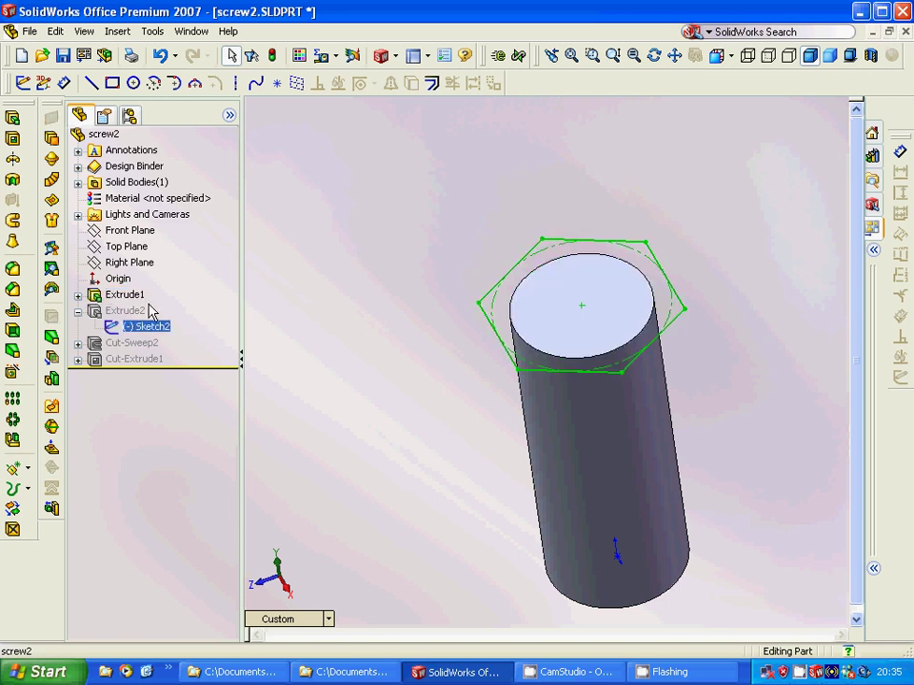
Step: Look through the available sketch entity tools, including Polygon, and highlight the hexagon in Sketch2 again
{"action": "left_click", "coordinate": [151, 32]}
{"action": "mouse_move", "coordinate": [188, 164]}
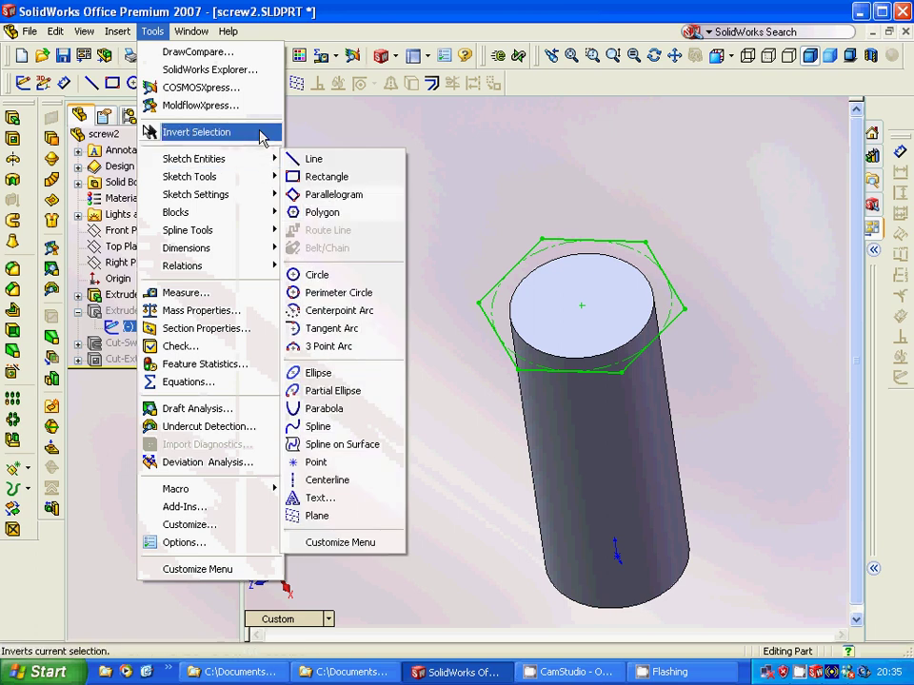
{"action": "left_click", "coordinate": [346, 177]}
{"action": "left_click", "coordinate": [133, 327]}
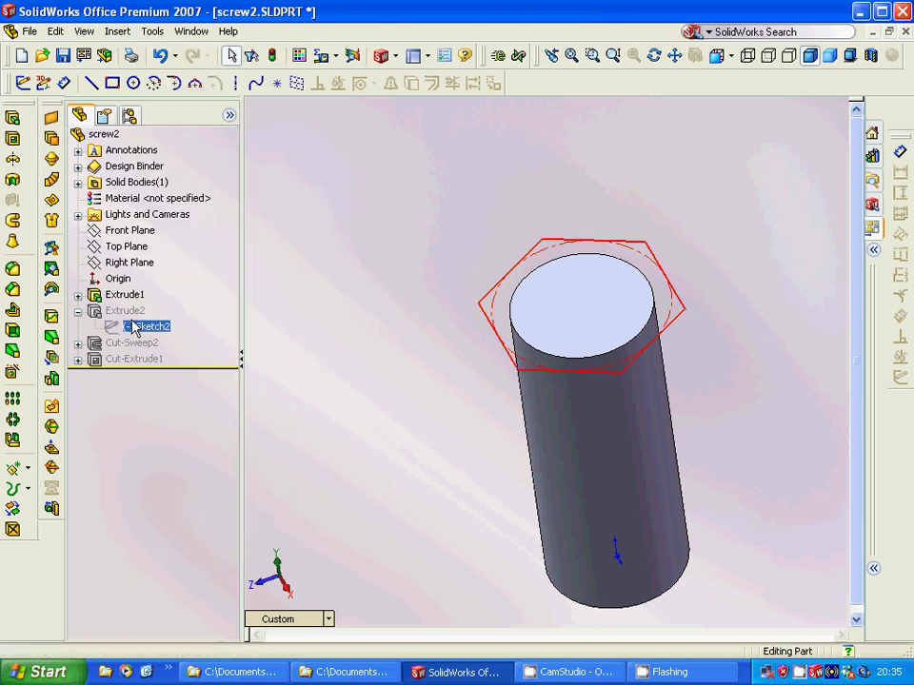
Step: Unsuppress Extrude2, the hexagonal head of the screw
{"action": "left_click", "coordinate": [123, 311]}
{"action": "right_click", "coordinate": [125, 311]}
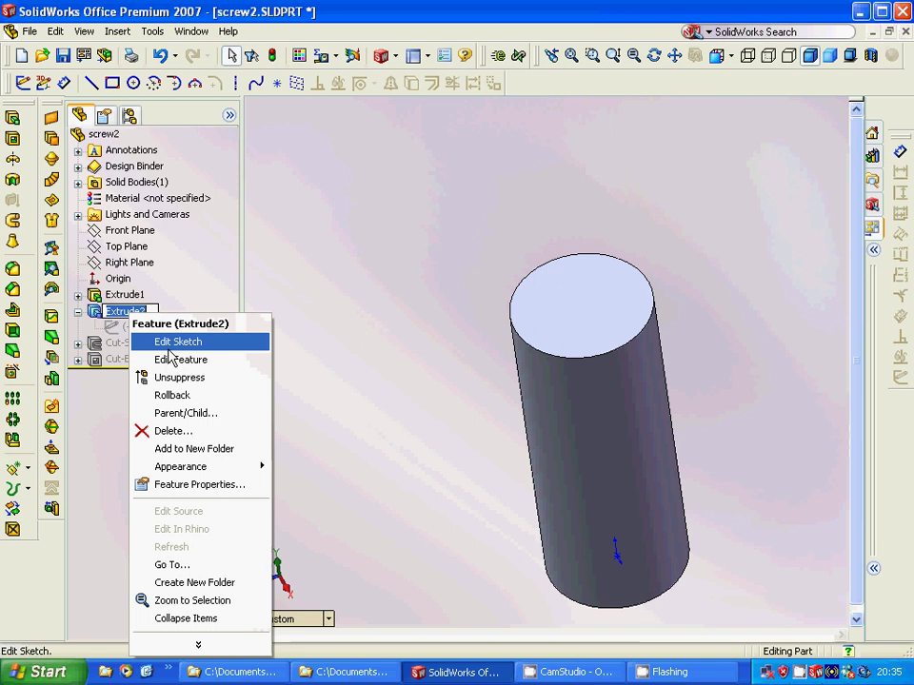
{"action": "left_click", "coordinate": [162, 379]}
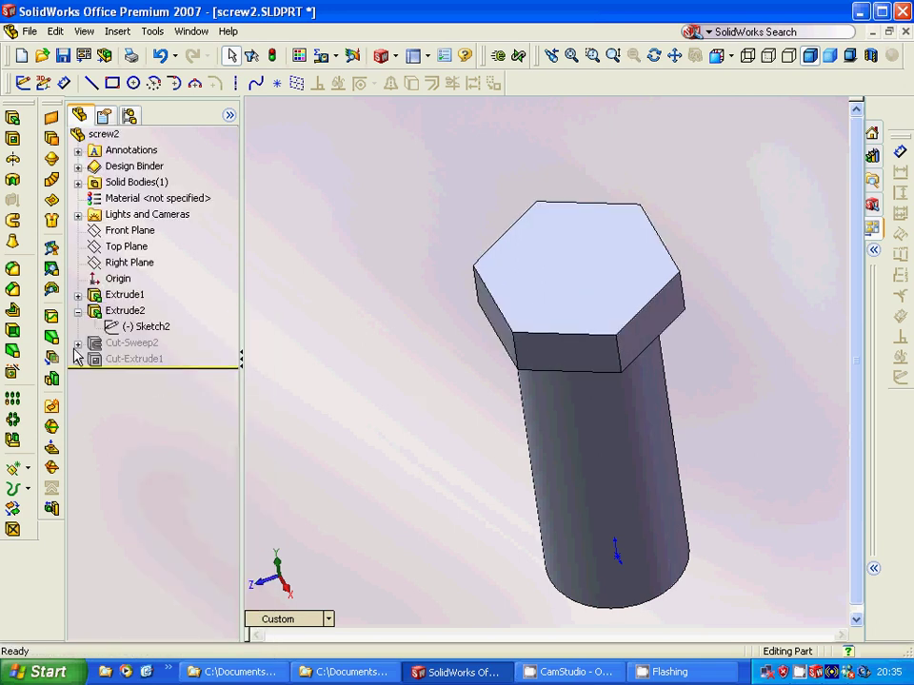
Step: Expand Cut-Sweep2 and examine its Helix/Spiral1 path and the small Sketch6 profile at the shank's lower edge
{"action": "left_click", "coordinate": [78, 343]}
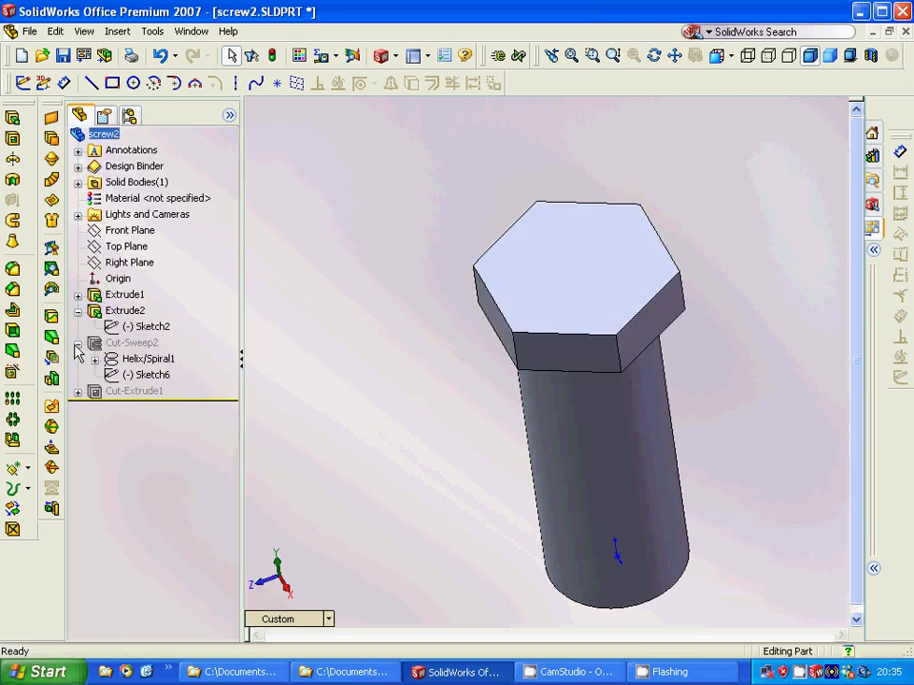
{"action": "left_click", "coordinate": [123, 362]}
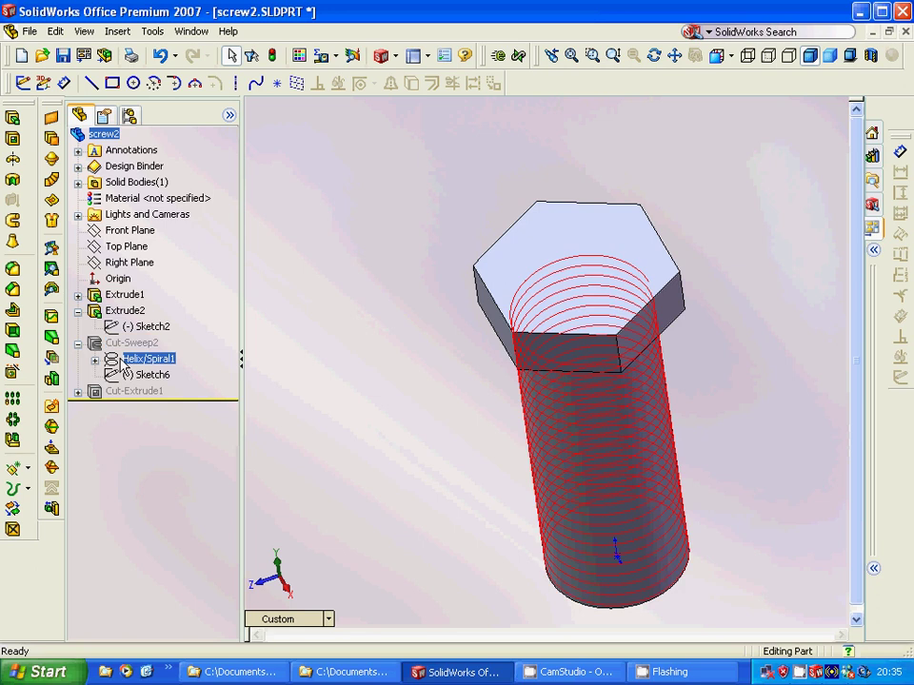
{"action": "key", "text": "Escape"}
{"action": "left_click", "coordinate": [150, 375]}
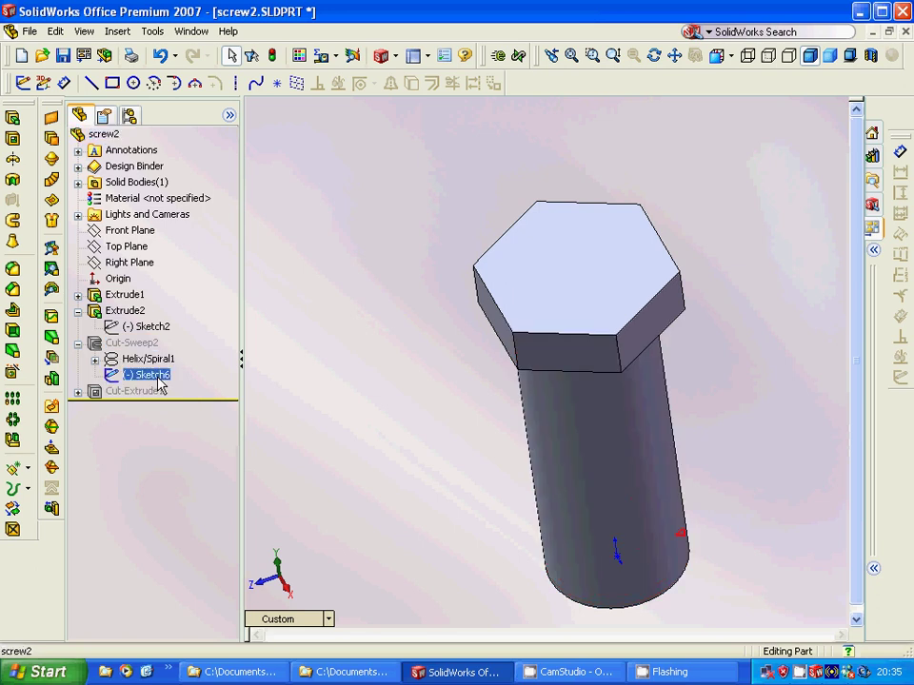
{"action": "middle_click_drag", "start_coordinate": [295, 458], "coordinate": [253, 430]}
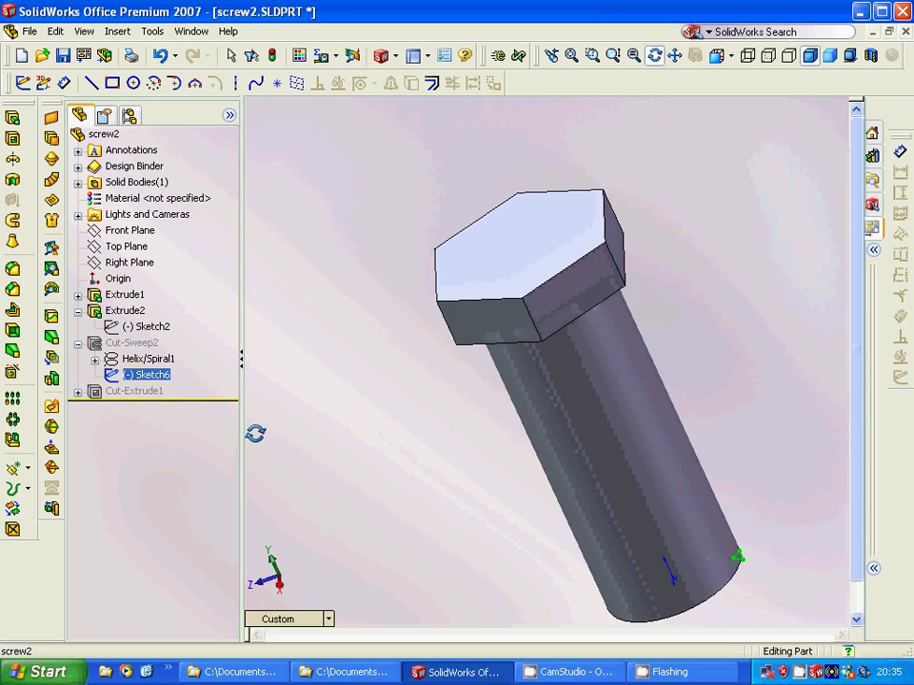
Step: Highlight the Right Plane and Sketch6 to check how the thread profile sits relative to the shank
{"action": "left_click", "coordinate": [133, 310]}
{"action": "left_click", "coordinate": [131, 263]}
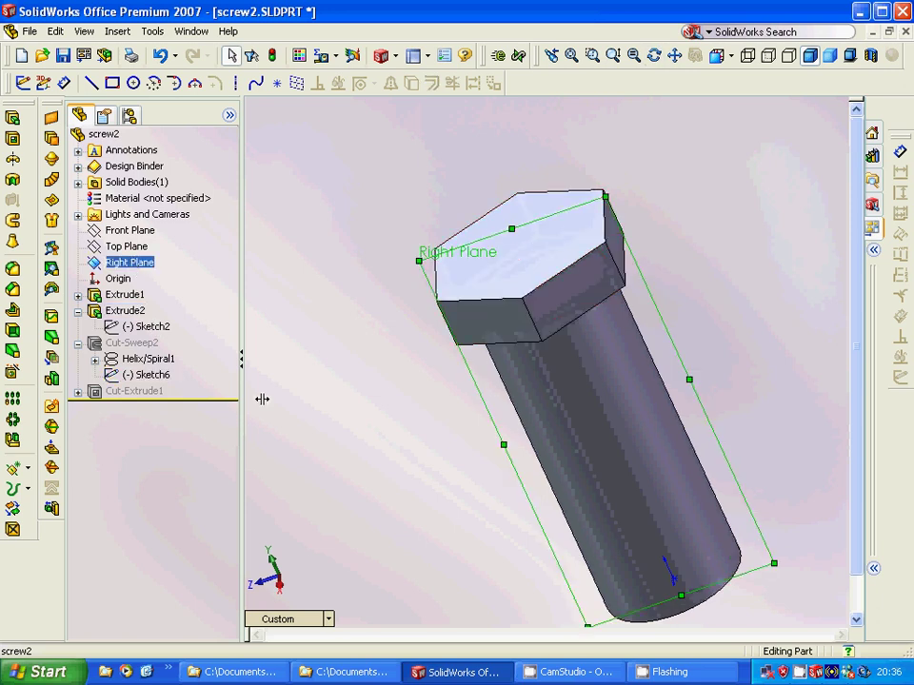
{"action": "left_click", "coordinate": [148, 376]}
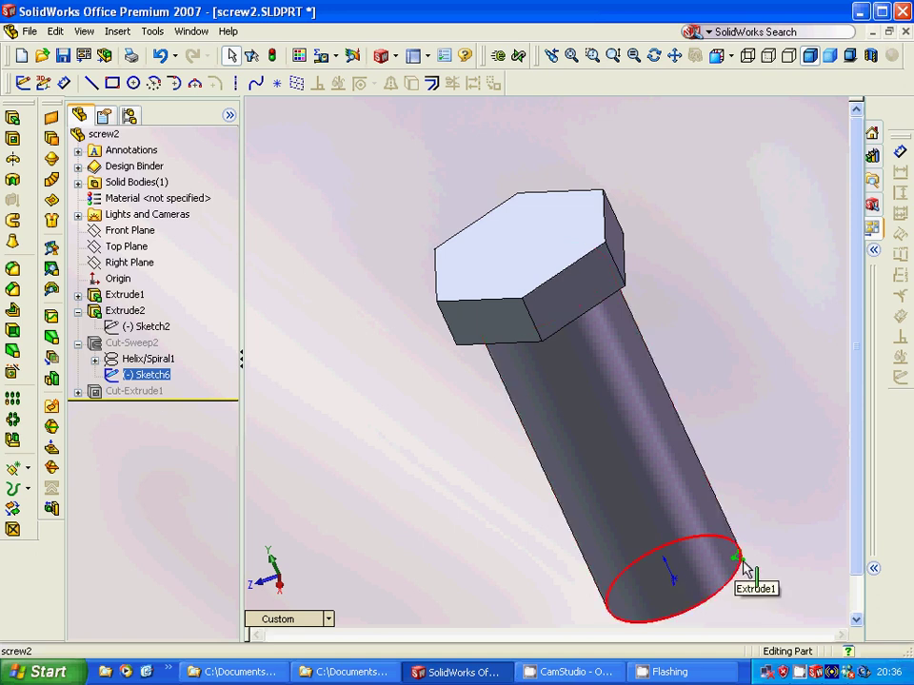
{"action": "left_click", "coordinate": [744, 512]}
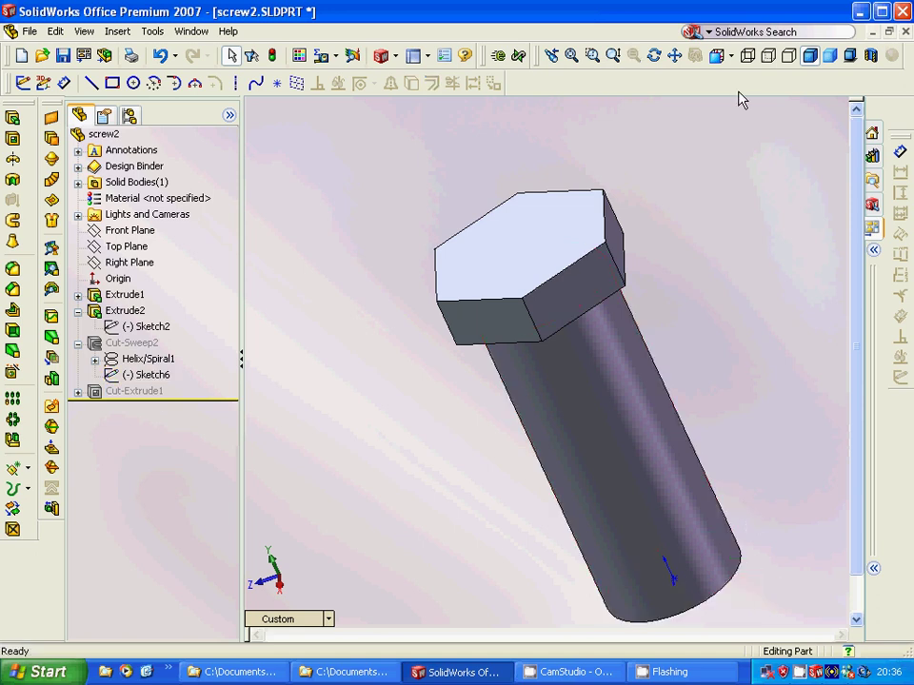
Step: Switch to the Right view and examine the Sketch6 profile together with Helix/Spiral1
{"action": "left_click", "coordinate": [729, 56]}
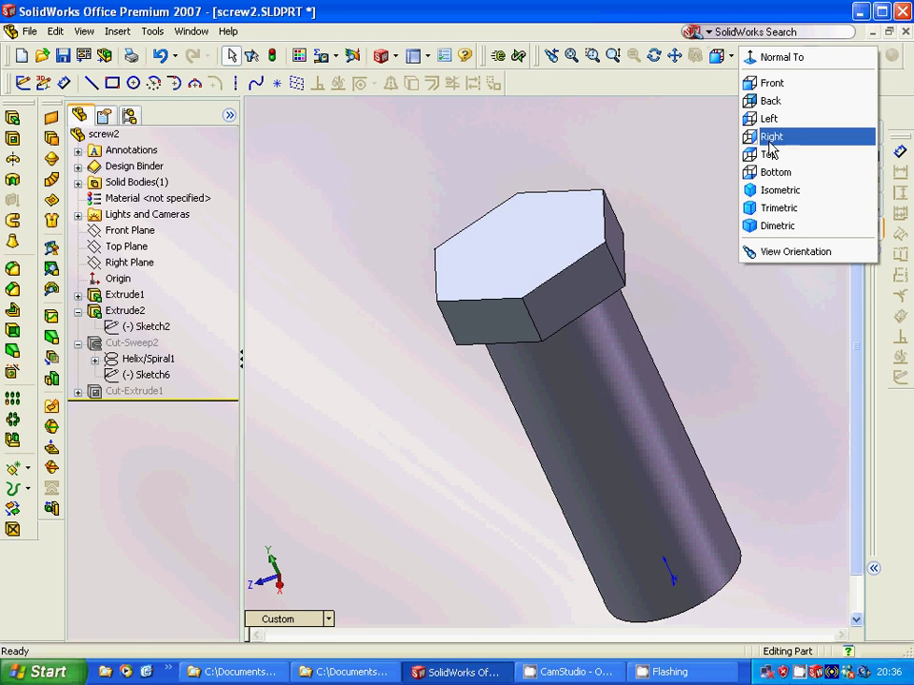
{"action": "left_click", "coordinate": [770, 141]}
{"action": "left_click", "coordinate": [154, 376]}
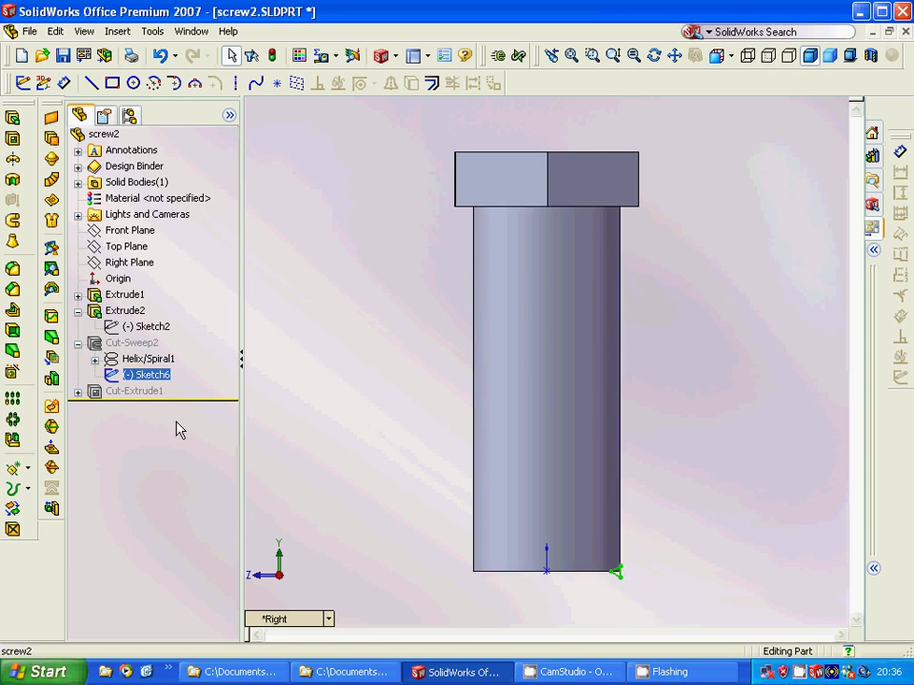
{"action": "left_click", "coordinate": [151, 360], "text": "ctrl"}
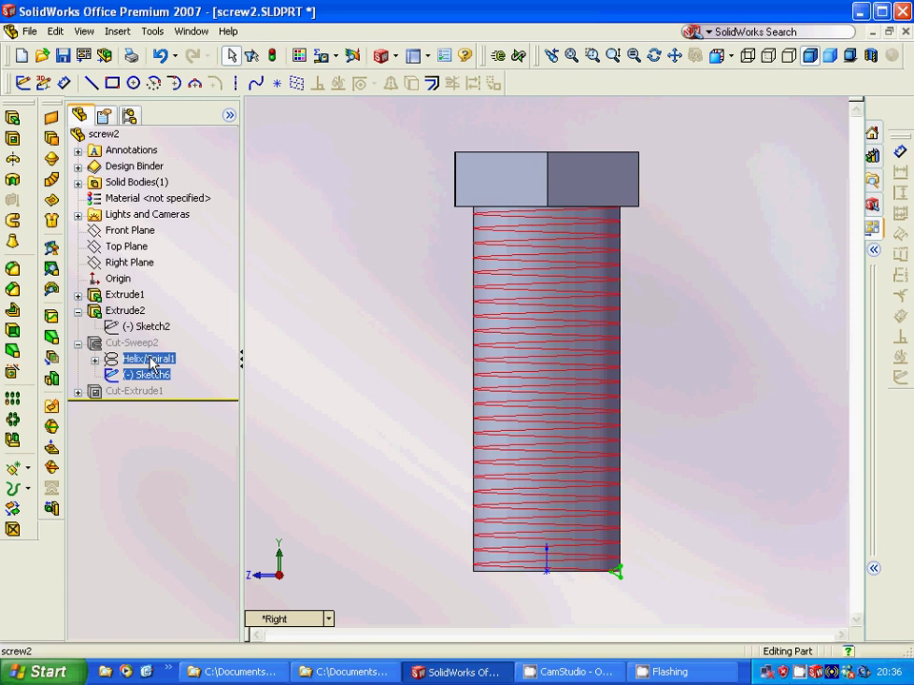
Step: Open the Helix/Spiral1 definition to review its pitch, revolutions and start angle, accept it, and look through the curve commands
{"action": "right_click", "coordinate": [152, 362]}
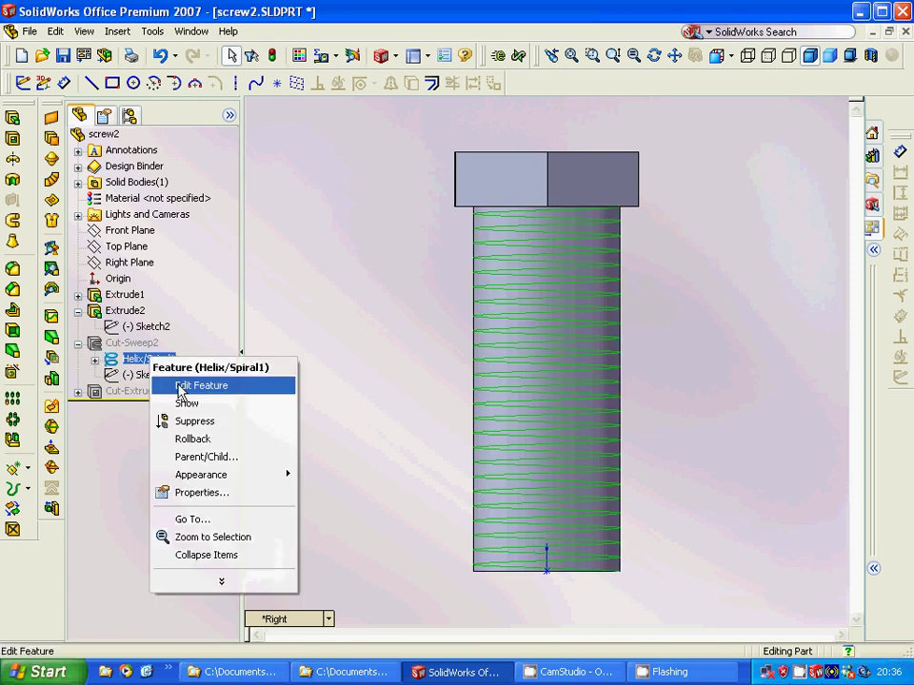
{"action": "left_click", "coordinate": [181, 385]}
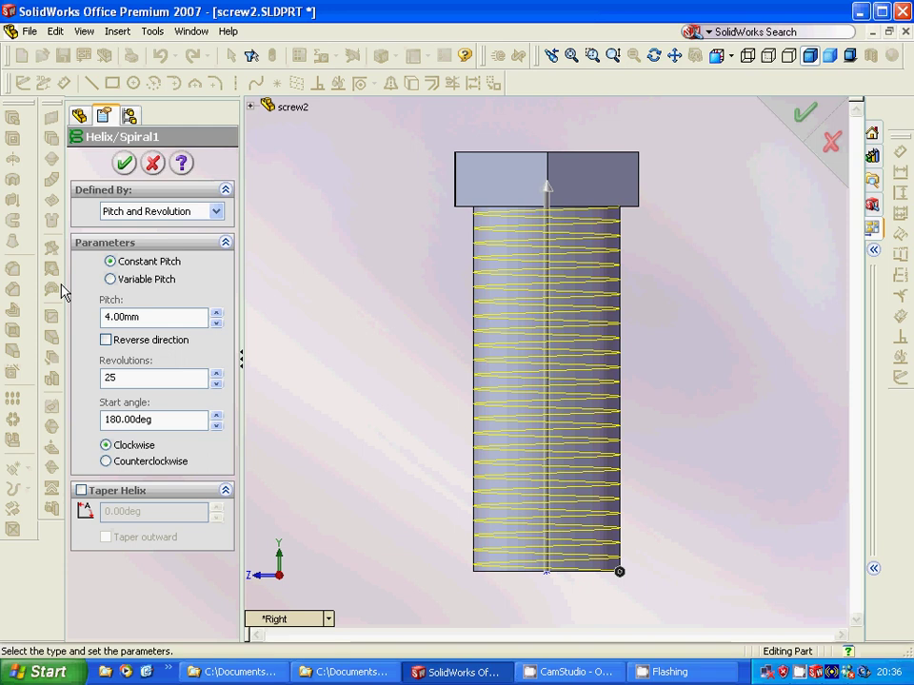
{"action": "left_click", "coordinate": [124, 163]}
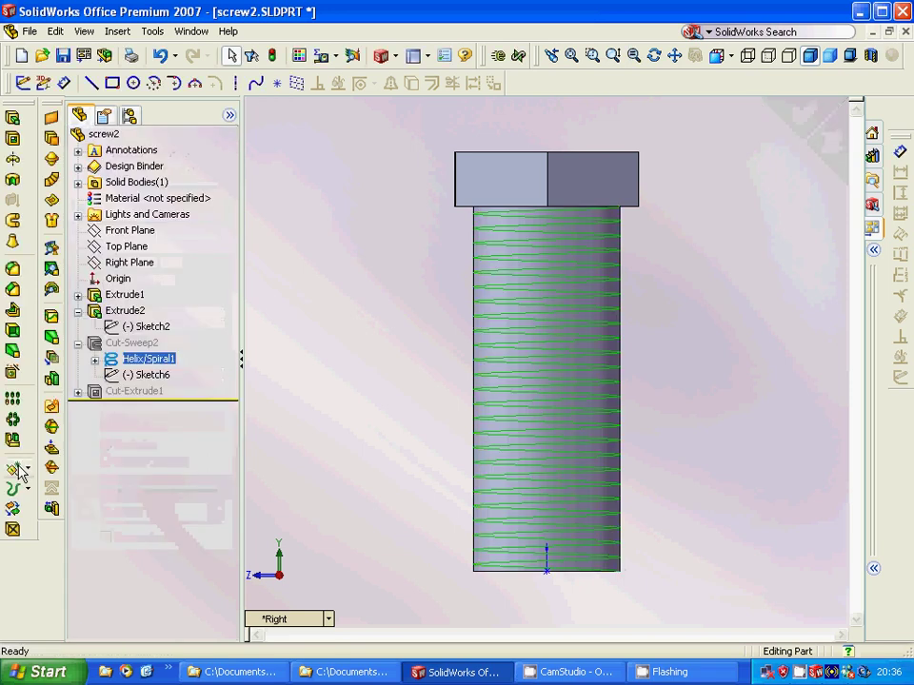
{"action": "left_click", "coordinate": [25, 490]}
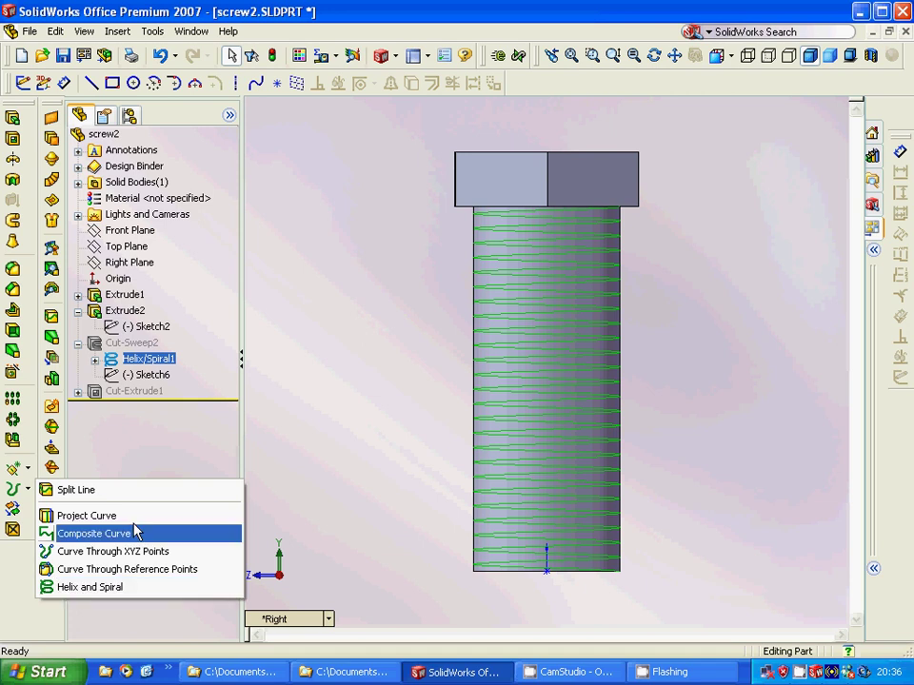
{"action": "left_click", "coordinate": [291, 411]}
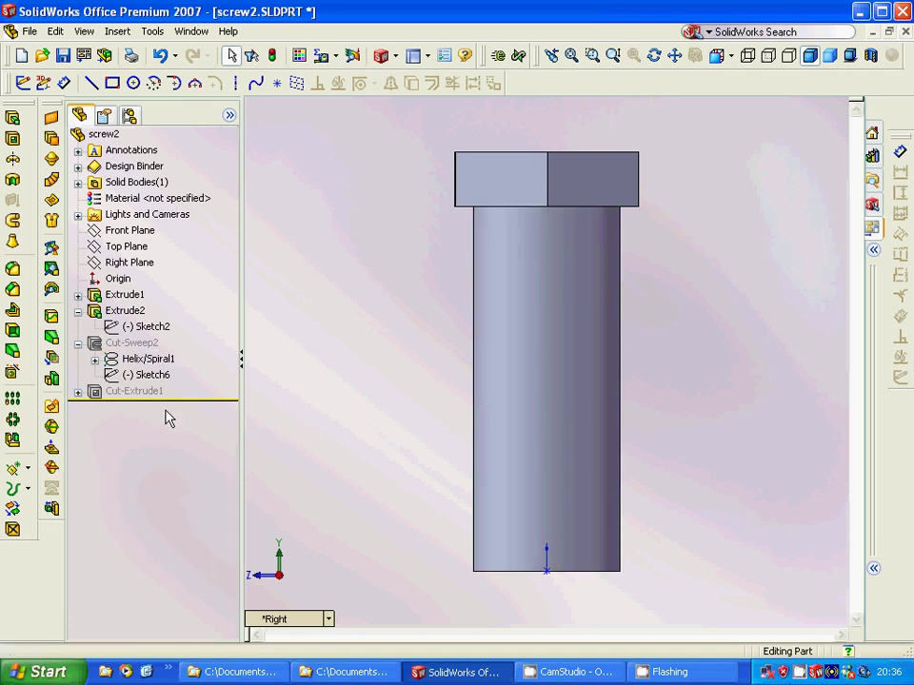
Step: Expand Helix/Spiral1 and examine its Sketch5 base circle at the shank's lower end from a tilted view
{"action": "left_click", "coordinate": [94, 358]}
{"action": "left_click", "coordinate": [152, 376]}
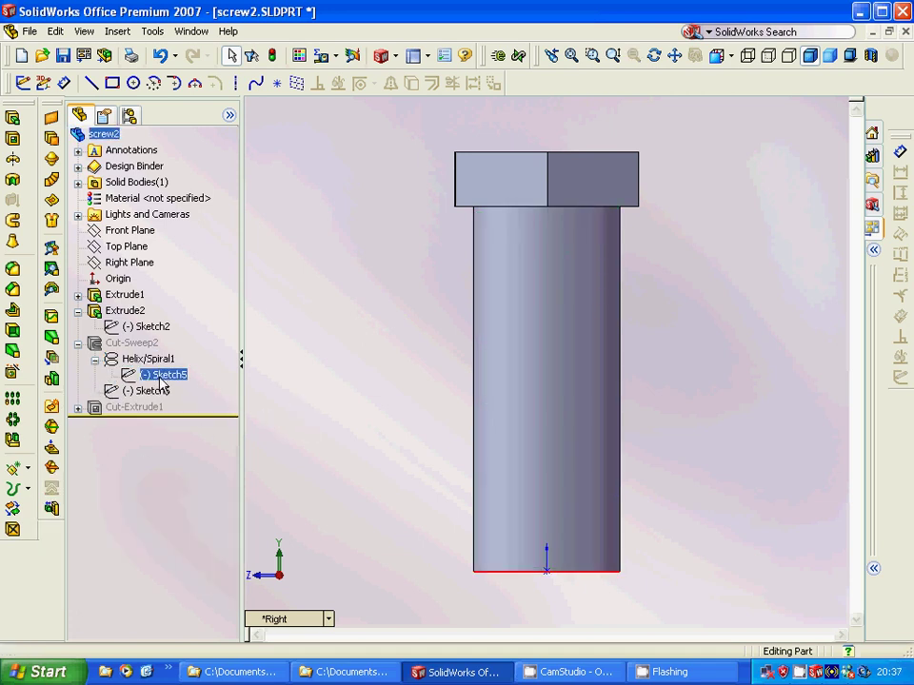
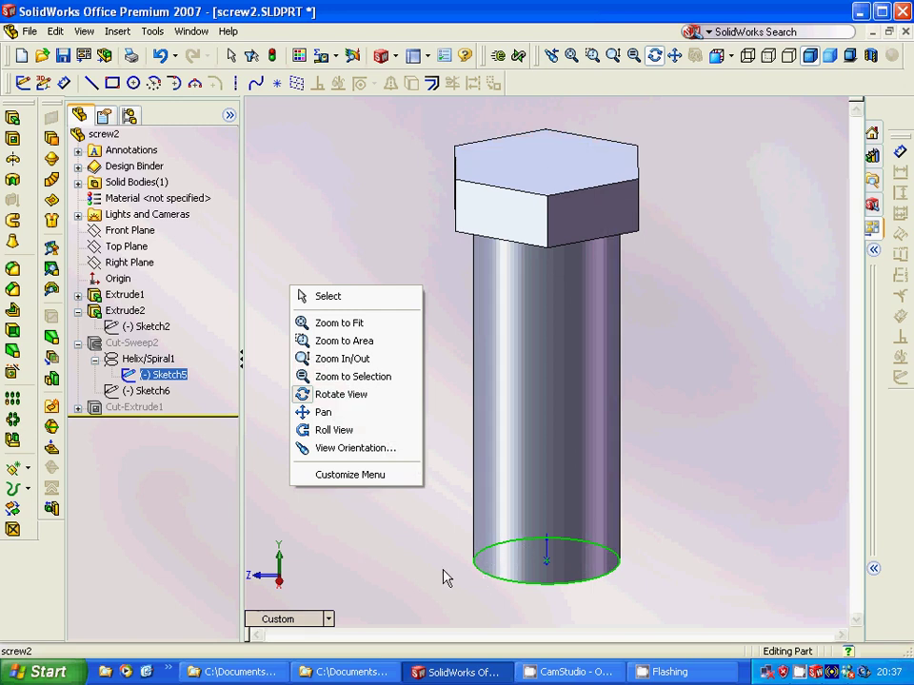
{"action": "left_click", "coordinate": [398, 539]}
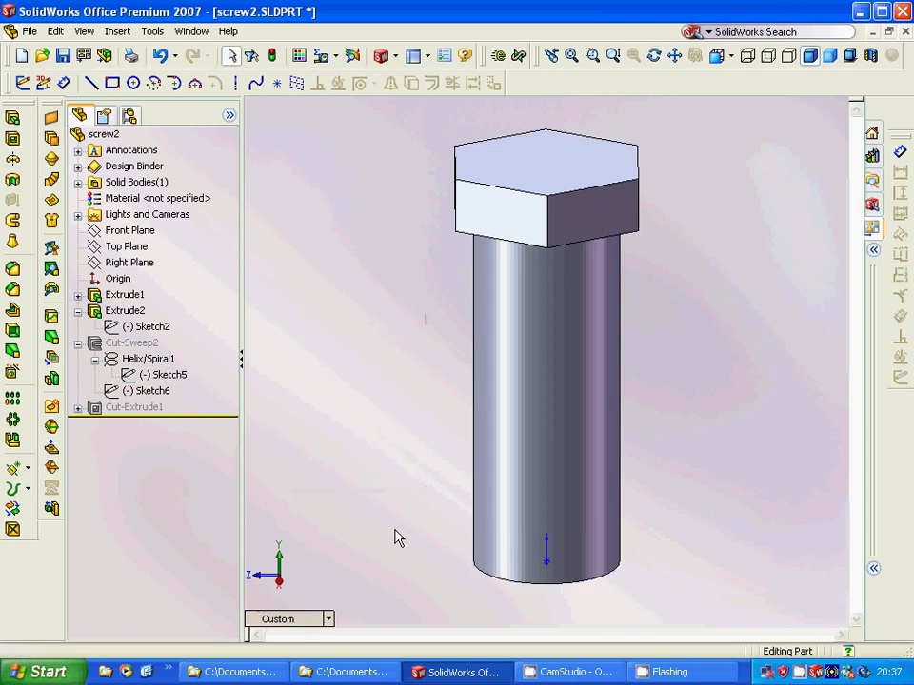
Step: Check the screw's head and shank extrusions, Extrude2 and Extrude1, and look up the Helix and Spiral command
{"action": "left_click", "coordinate": [131, 312]}
{"action": "left_click", "coordinate": [125, 295]}
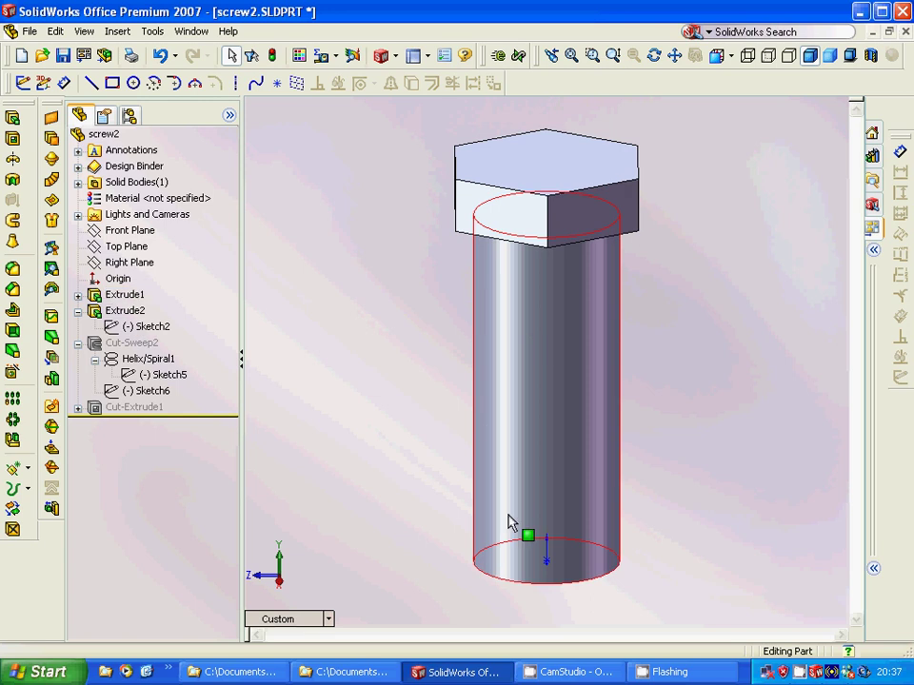
{"action": "left_click", "coordinate": [282, 506]}
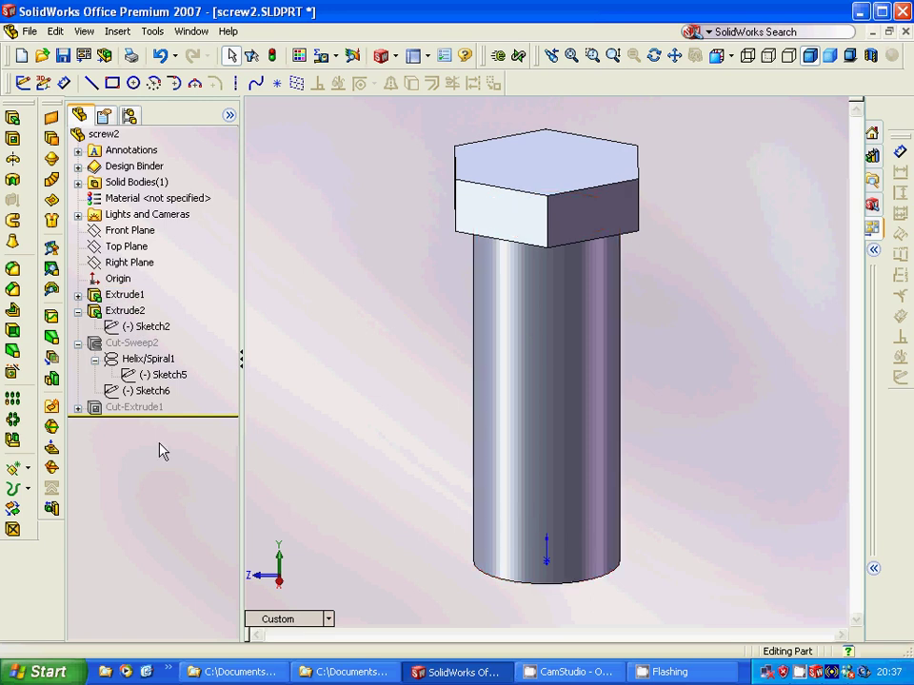
{"action": "left_click", "coordinate": [27, 489]}
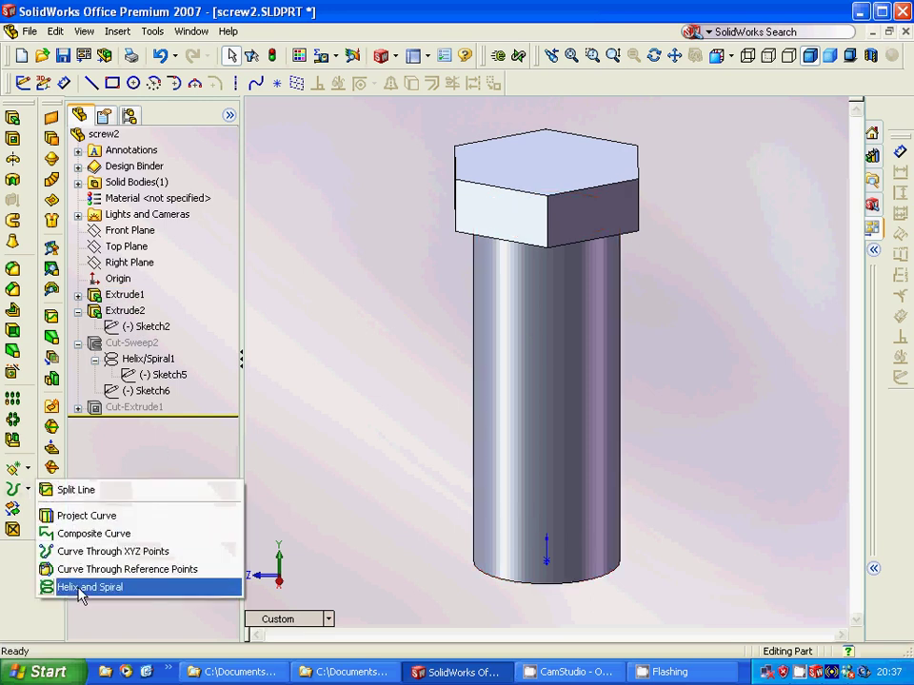
Step: Review Helix/Spiral1 and the Sketch6 thread profile, and look up the swept cut command that combines them
{"action": "left_click", "coordinate": [148, 360]}
{"action": "left_click", "coordinate": [95, 359]}
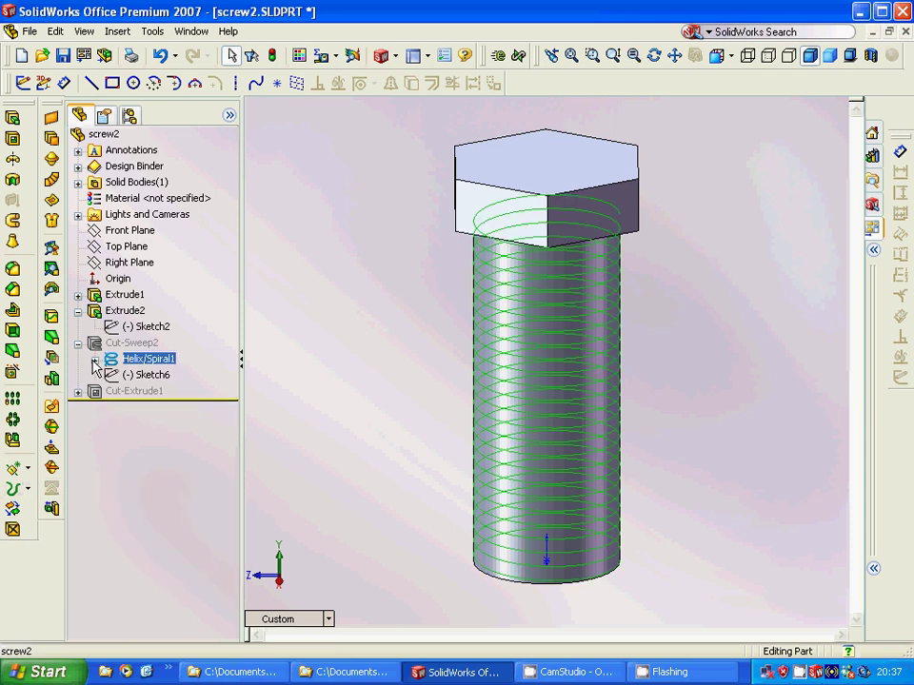
{"action": "left_click", "coordinate": [145, 375]}
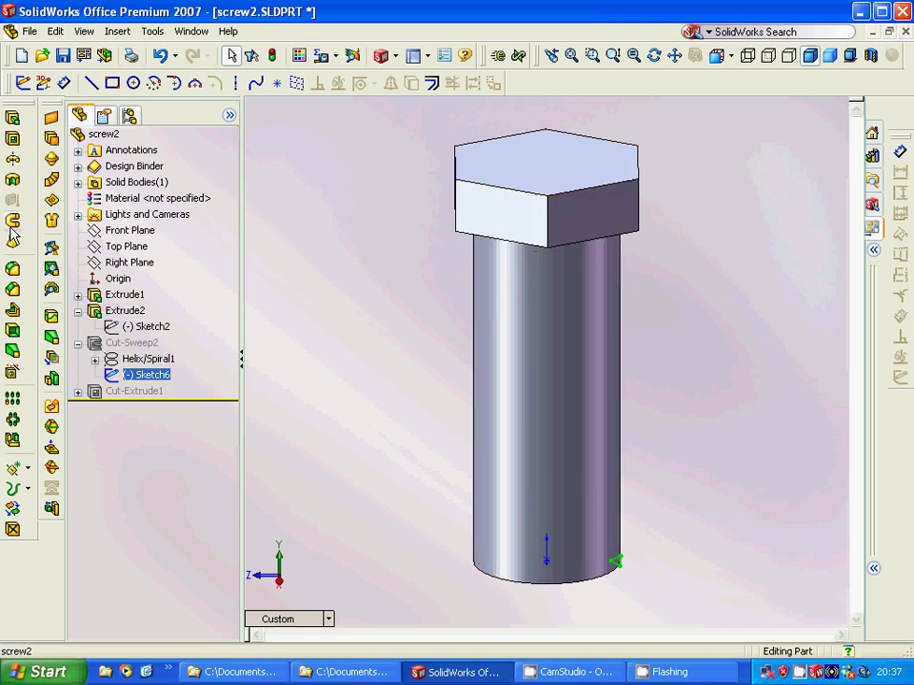
{"action": "left_click", "coordinate": [148, 33]}
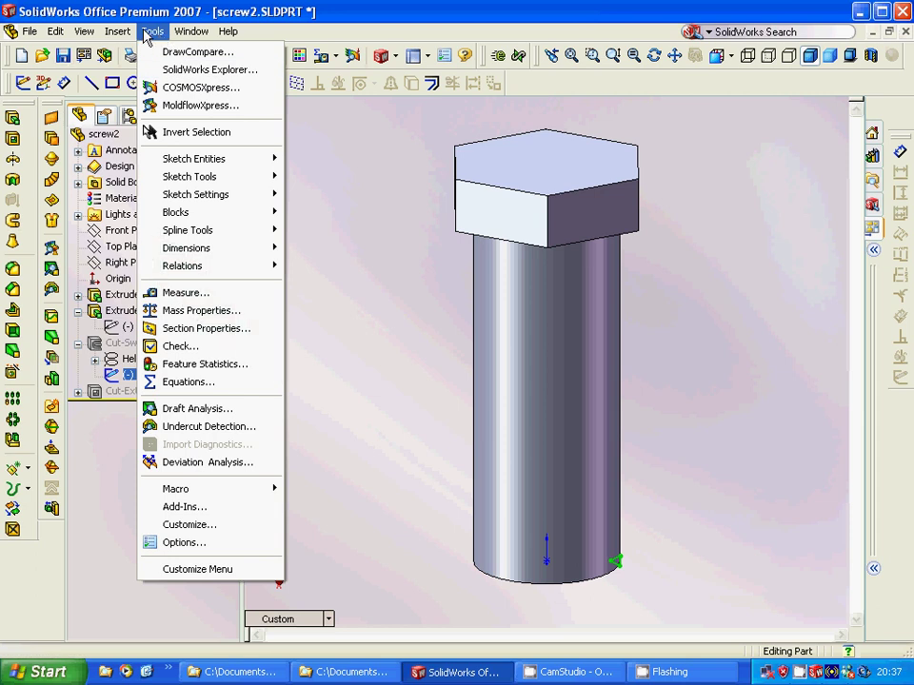
{"action": "mouse_move", "coordinate": [109, 36]}
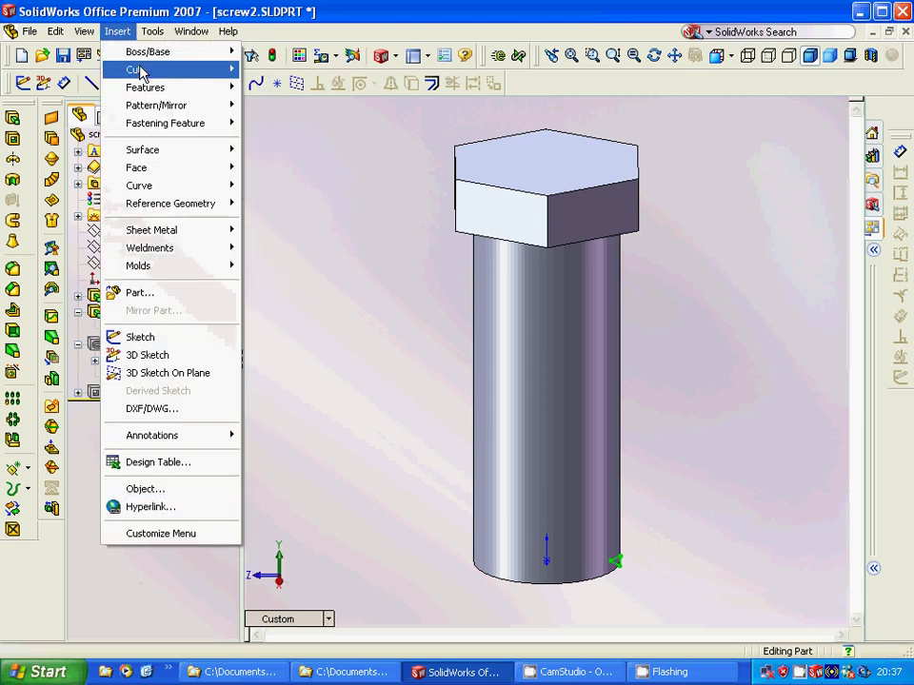
{"action": "mouse_move", "coordinate": [143, 71]}
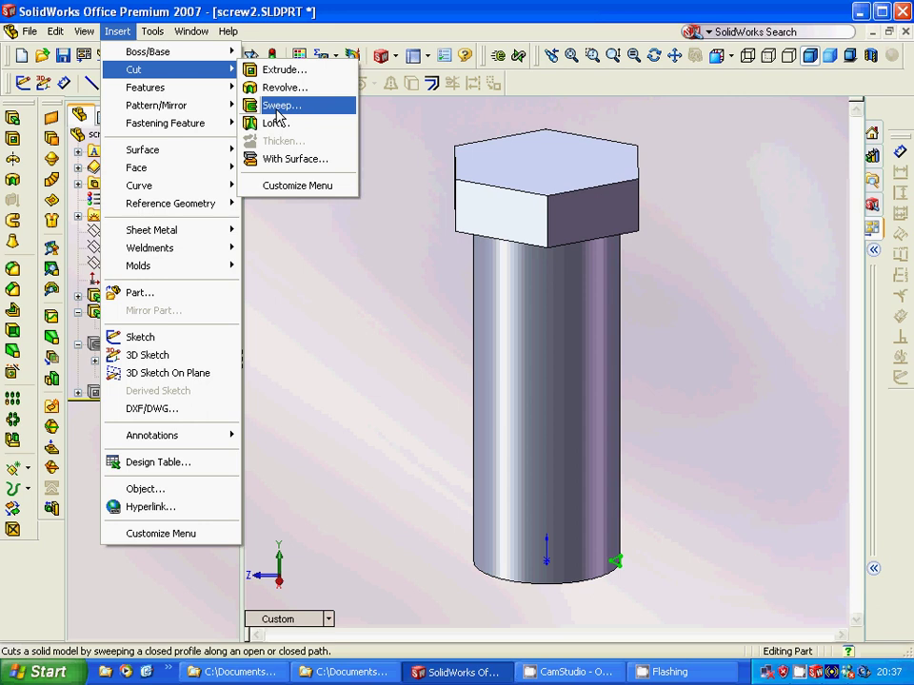
Step: Unsuppress Cut-Sweep2 to restore the helical thread on the shank, and inspect it from a tilted view
{"action": "left_click", "coordinate": [131, 345]}
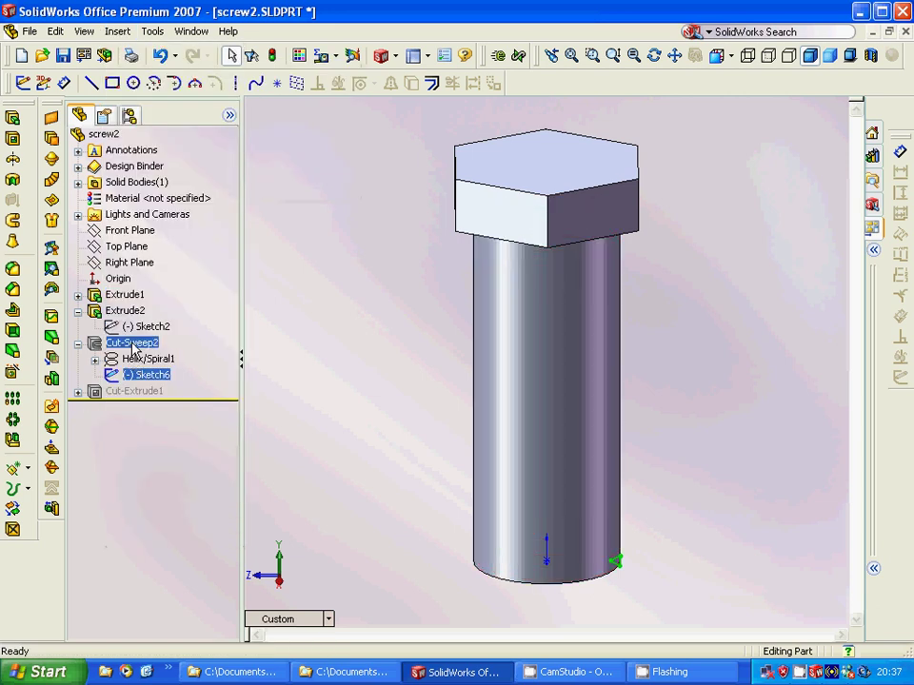
{"action": "right_click", "coordinate": [134, 347]}
{"action": "left_click", "coordinate": [162, 390]}
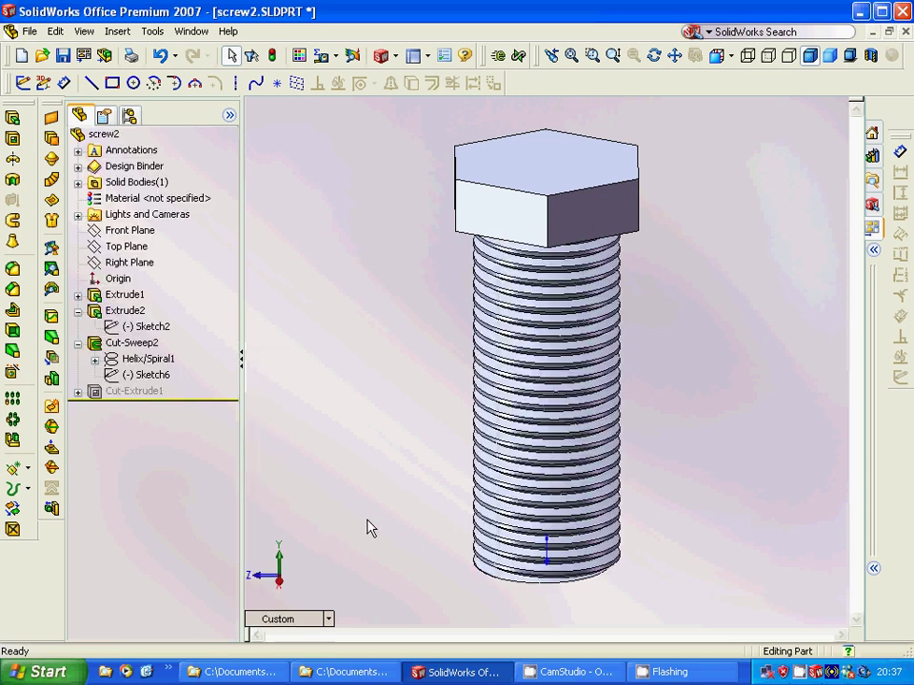
{"action": "middle_click_drag", "start_coordinate": [369, 526], "coordinate": [370, 502]}
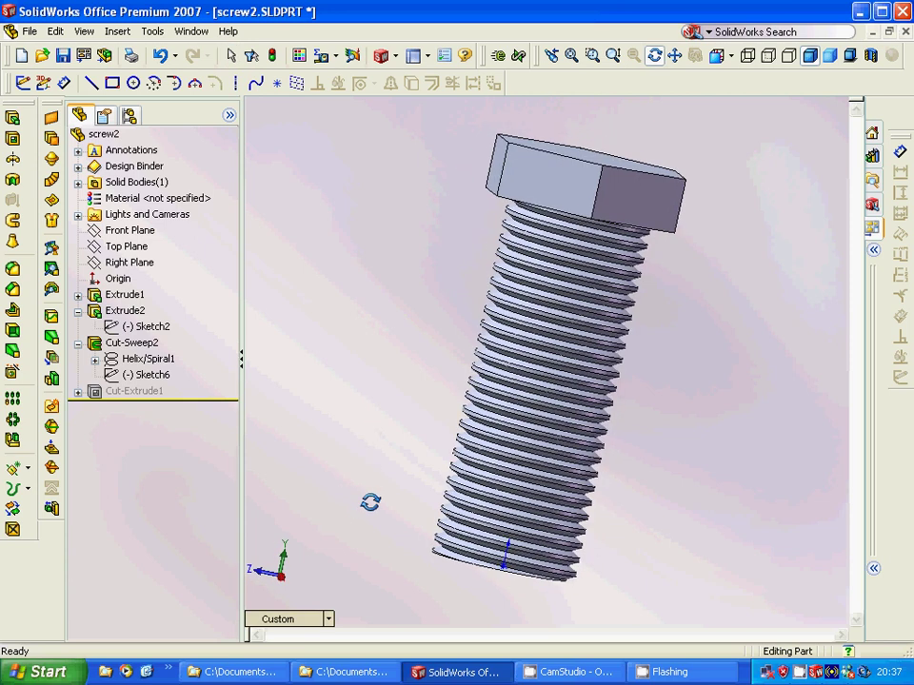
Step: Collapse Cut-Sweep2, expand Cut-Extrude1 and examine its Sketch7 hexagon on the top face of the screw head
{"action": "left_click", "coordinate": [78, 343]}
{"action": "left_click", "coordinate": [78, 359]}
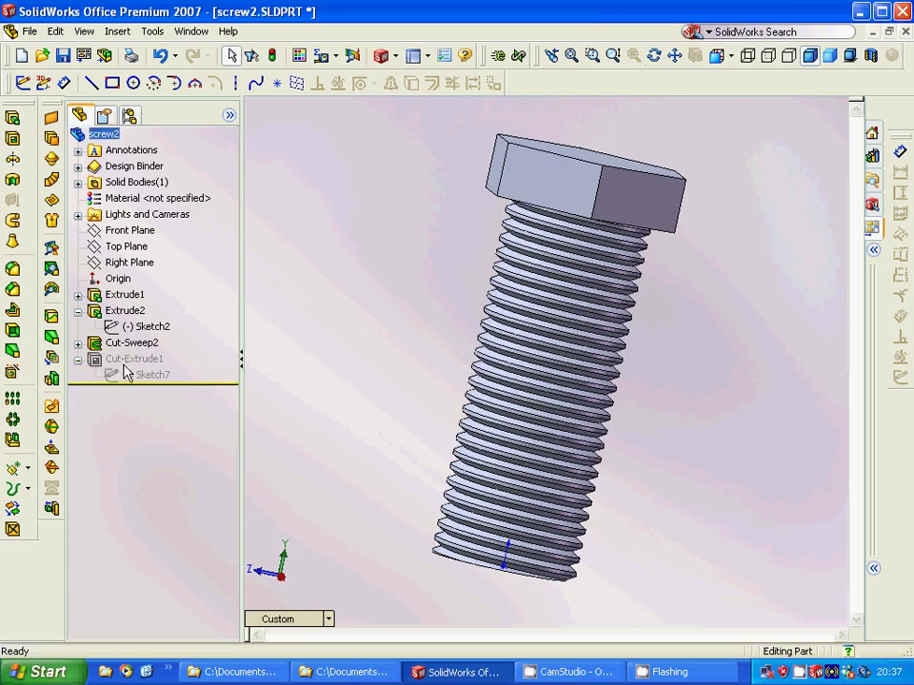
{"action": "left_click", "coordinate": [143, 374]}
{"action": "middle_click_drag", "start_coordinate": [360, 341], "coordinate": [398, 356]}
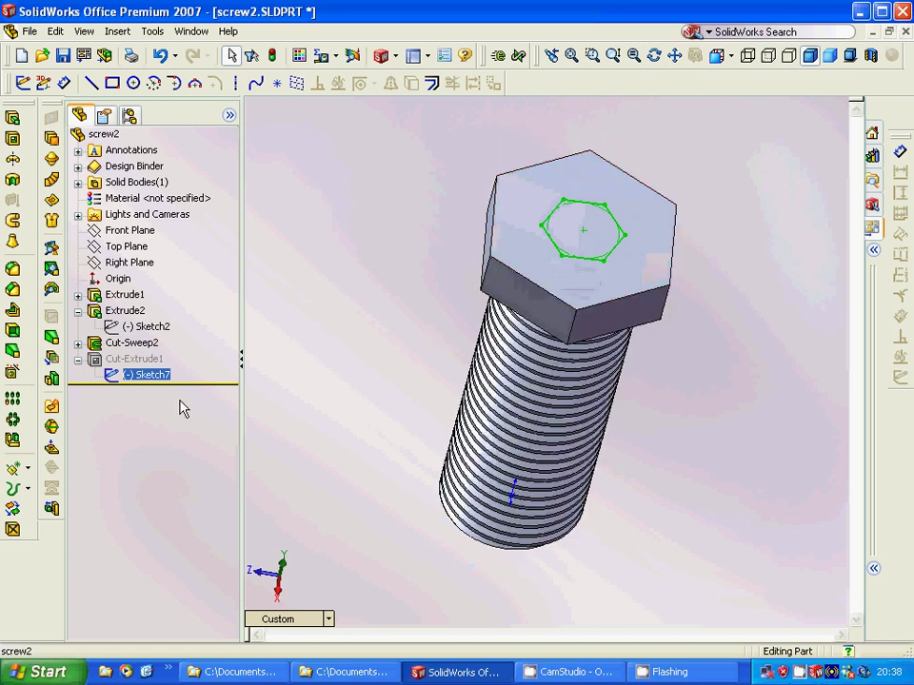
Step: Unsuppress Cut-Extrude1 to restore the hexagonal socket in the screw head, and inspect the socket
{"action": "right_click", "coordinate": [151, 359]}
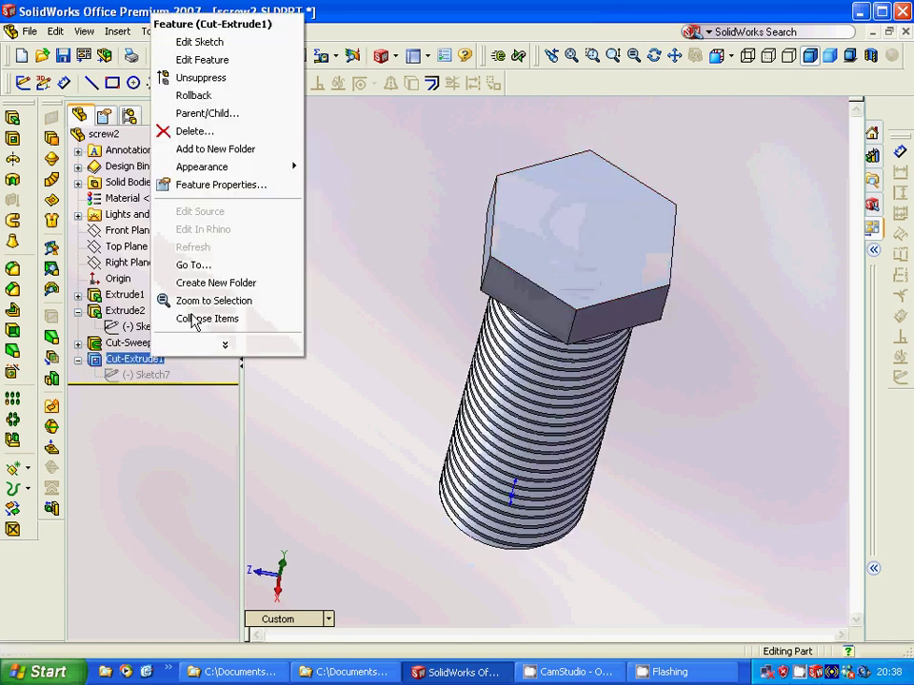
{"action": "left_click", "coordinate": [190, 77]}
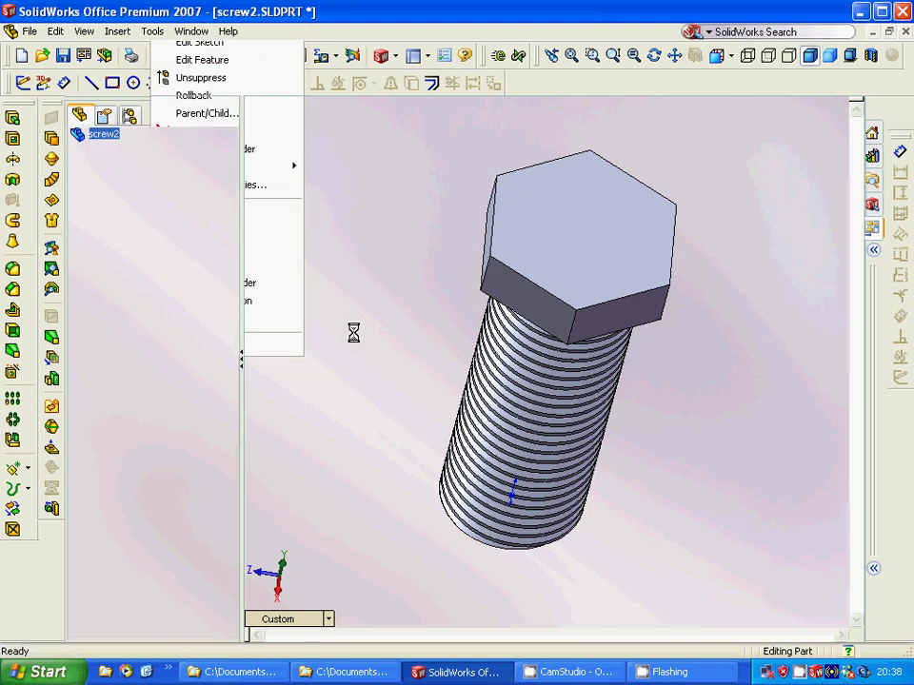
{"action": "middle_click_drag", "start_coordinate": [351, 330], "coordinate": [328, 329]}
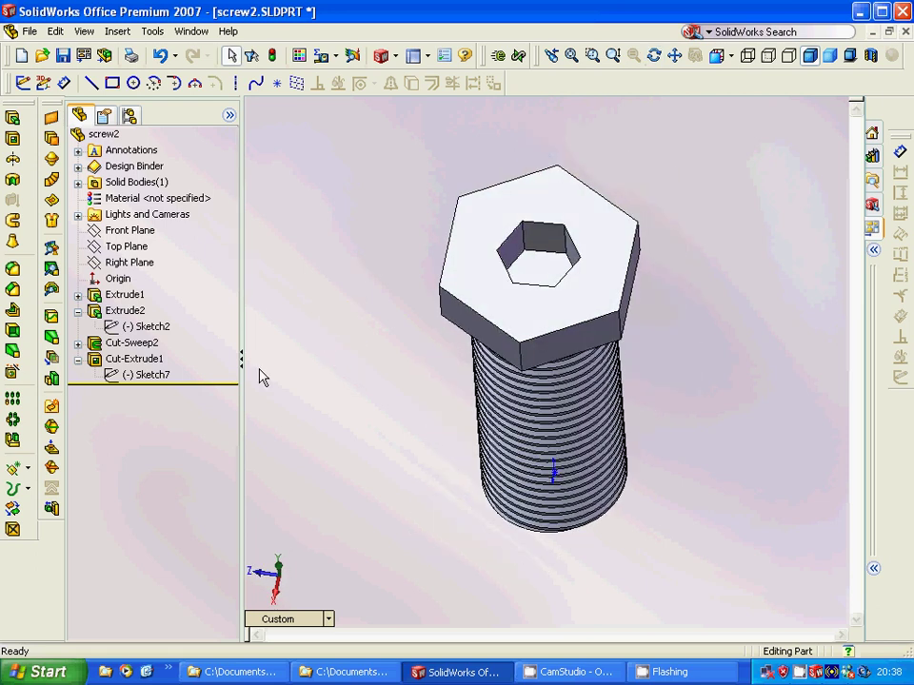
Step: Close the screw2 part and answer the save prompt
{"action": "right_click", "coordinate": [31, 34]}
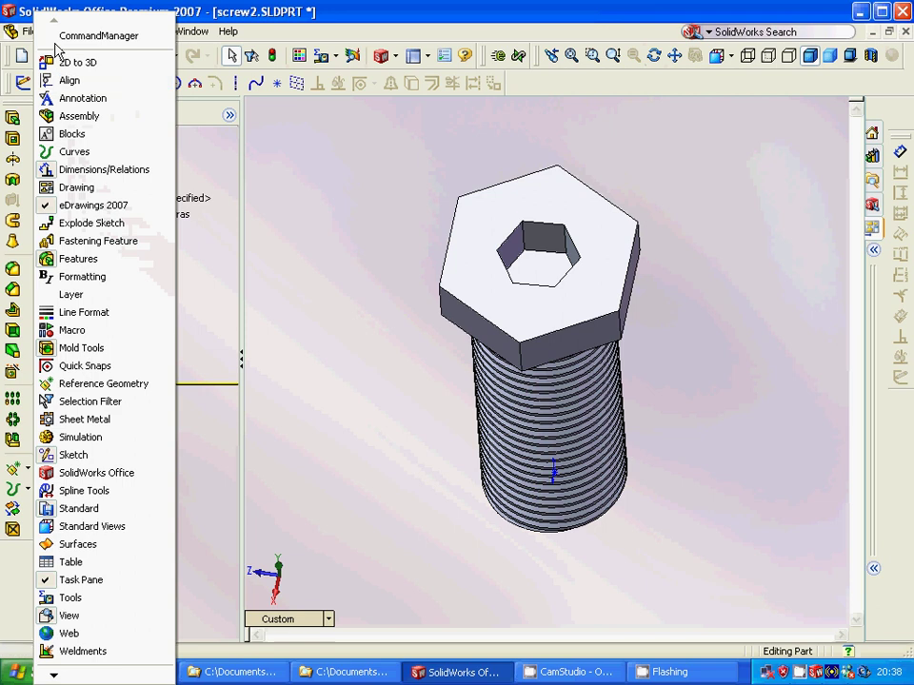
{"action": "left_click", "coordinate": [30, 31]}
{"action": "left_click", "coordinate": [55, 87]}
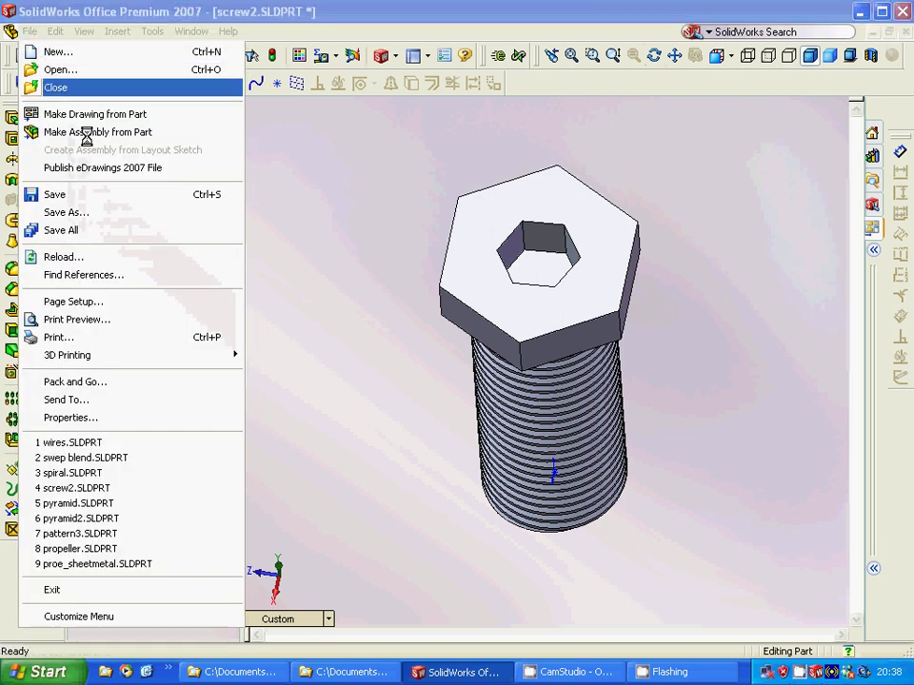
{"action": "left_click", "coordinate": [457, 363]}
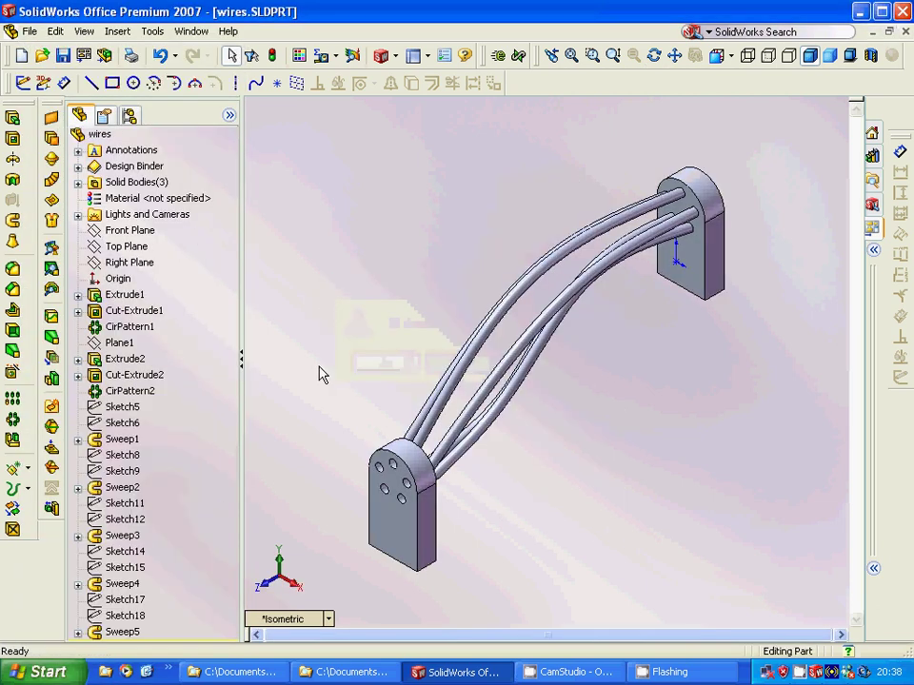
Step: Switch to the open spiral.SLDPRT part and fit all three springs in the view
{"action": "left_click", "coordinate": [187, 31]}
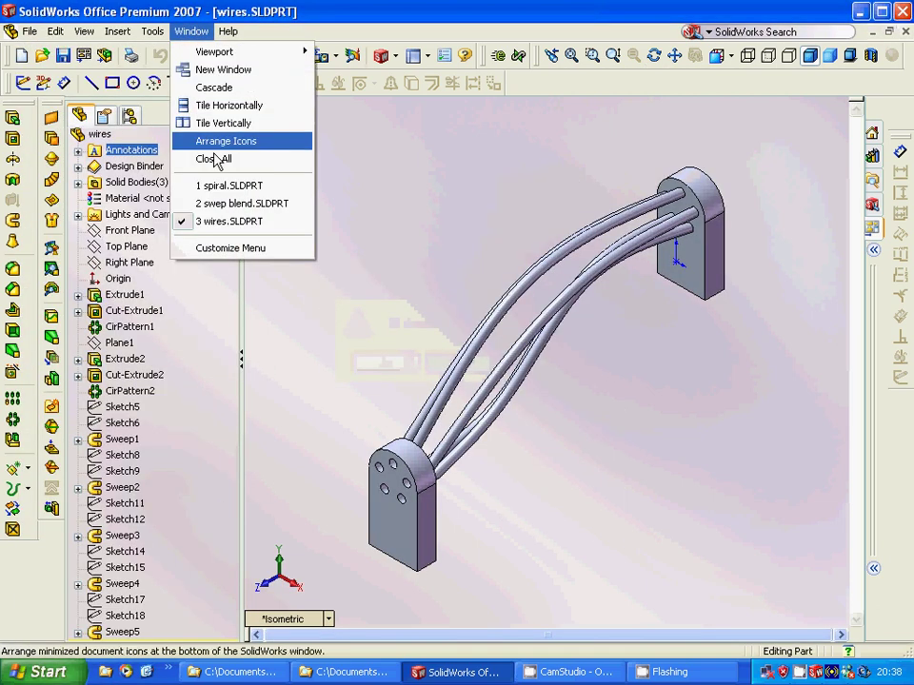
{"action": "left_click", "coordinate": [224, 186]}
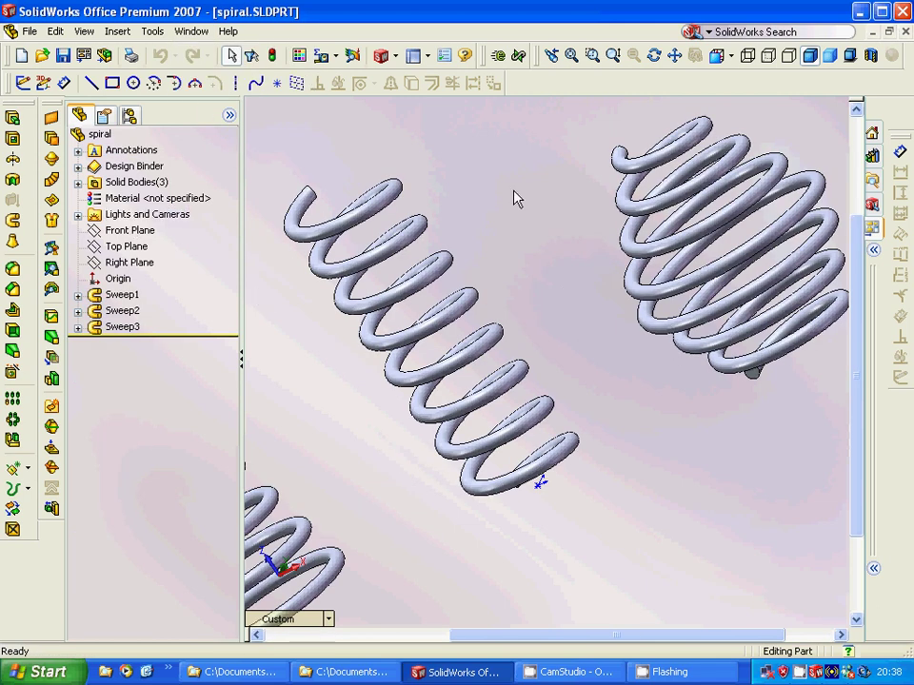
{"action": "left_click", "coordinate": [571, 55]}
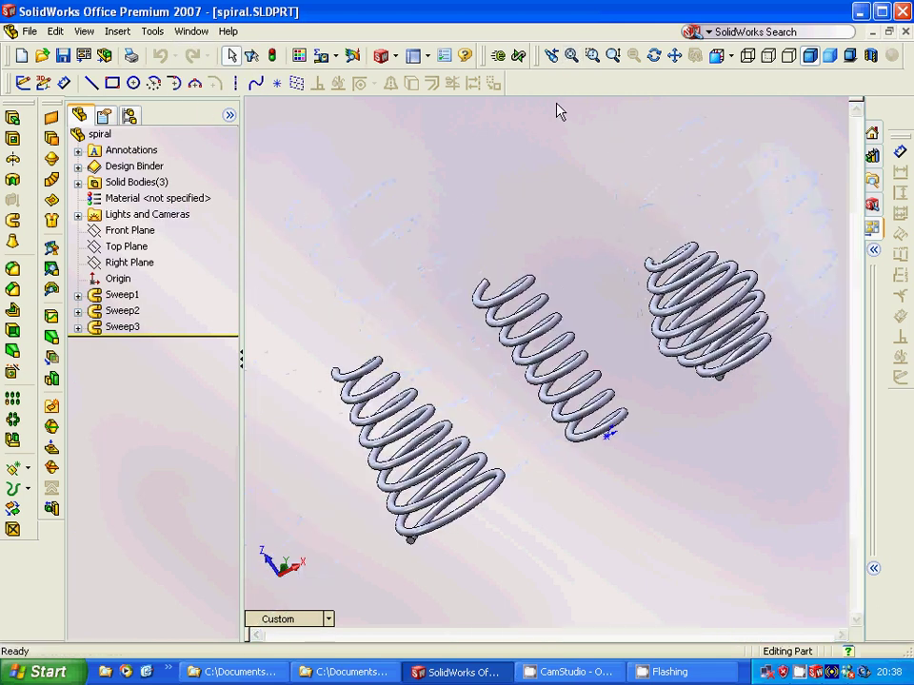
Step: Expand Sweep1 of the middle spring and examine its Sketch2 profile, Helix/Spiral1 path and Sketch1 base circle
{"action": "left_click", "coordinate": [142, 310]}
{"action": "left_click", "coordinate": [78, 294]}
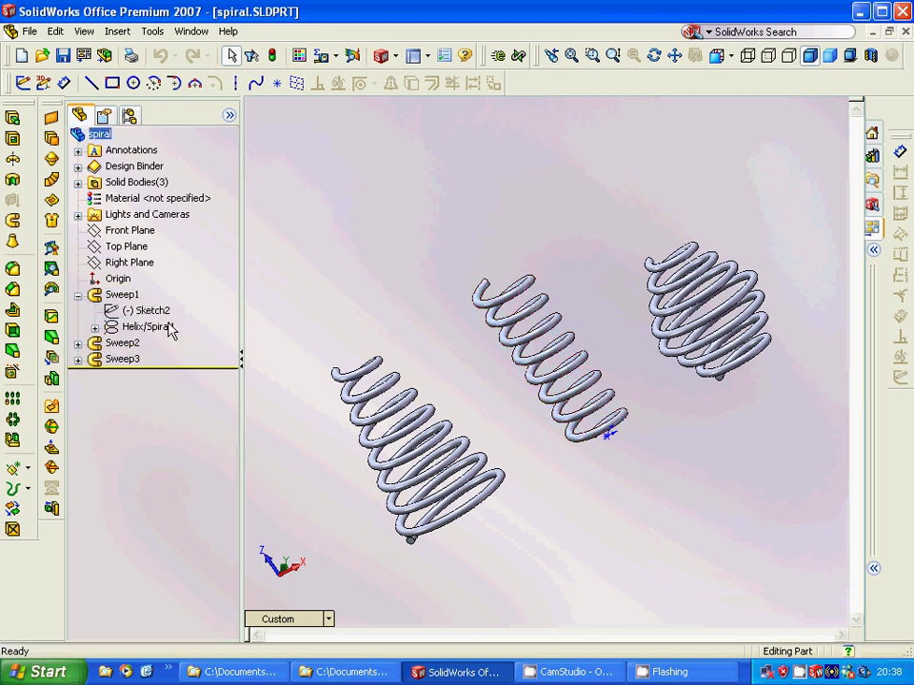
{"action": "left_click", "coordinate": [170, 328]}
{"action": "left_click", "coordinate": [147, 311]}
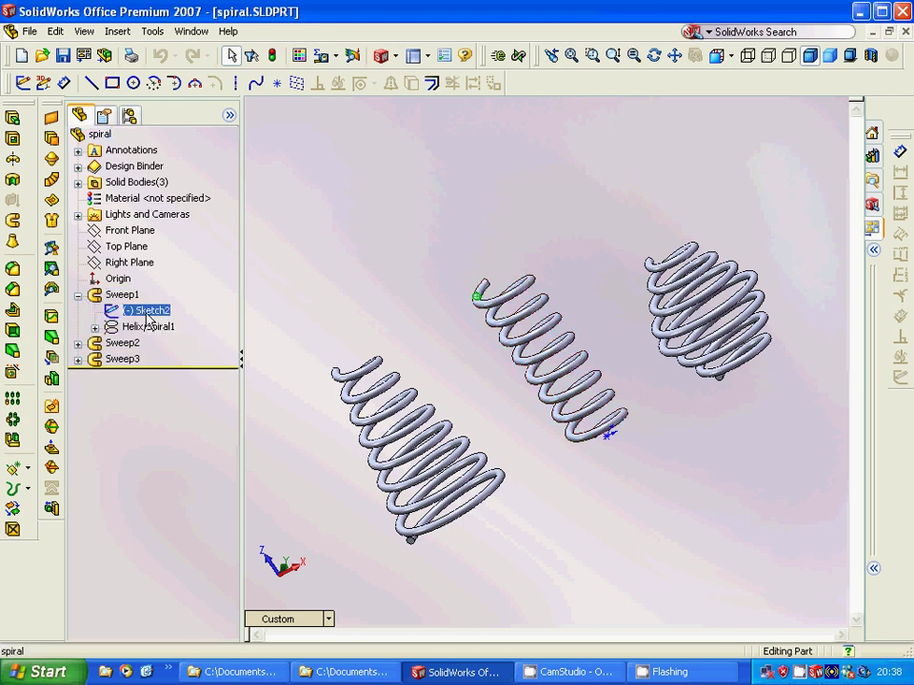
{"action": "left_click", "coordinate": [94, 327]}
{"action": "left_click", "coordinate": [173, 347]}
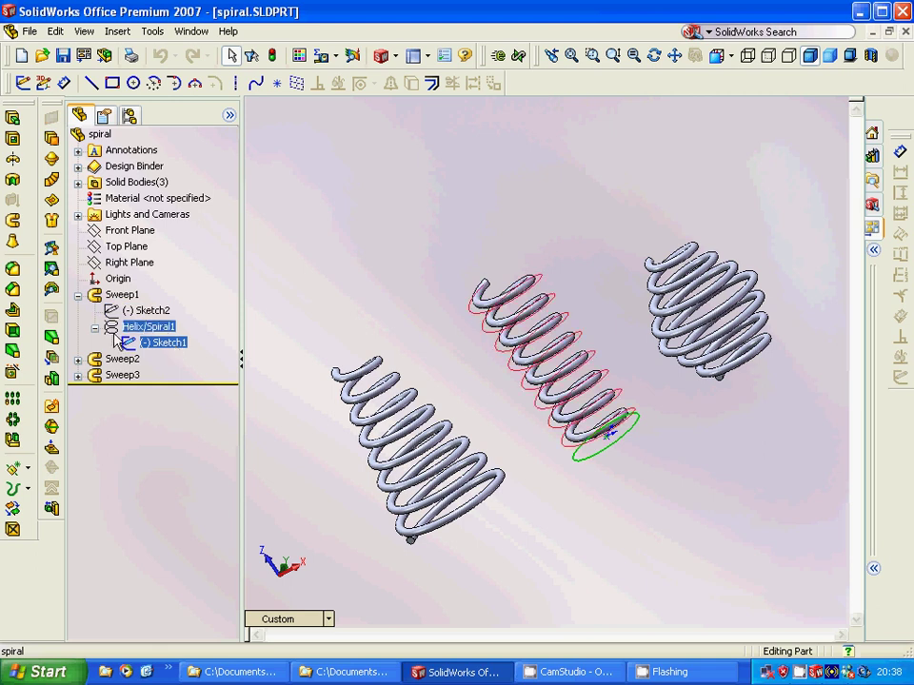
{"action": "left_click", "coordinate": [15, 490]}
{"action": "left_click", "coordinate": [65, 565]}
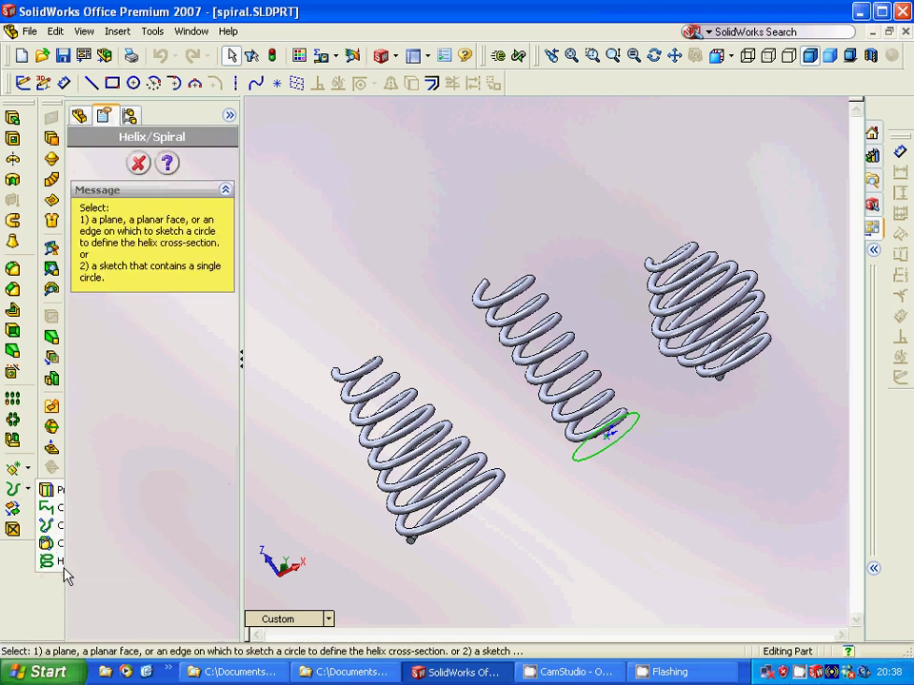
{"action": "left_click", "coordinate": [138, 163]}
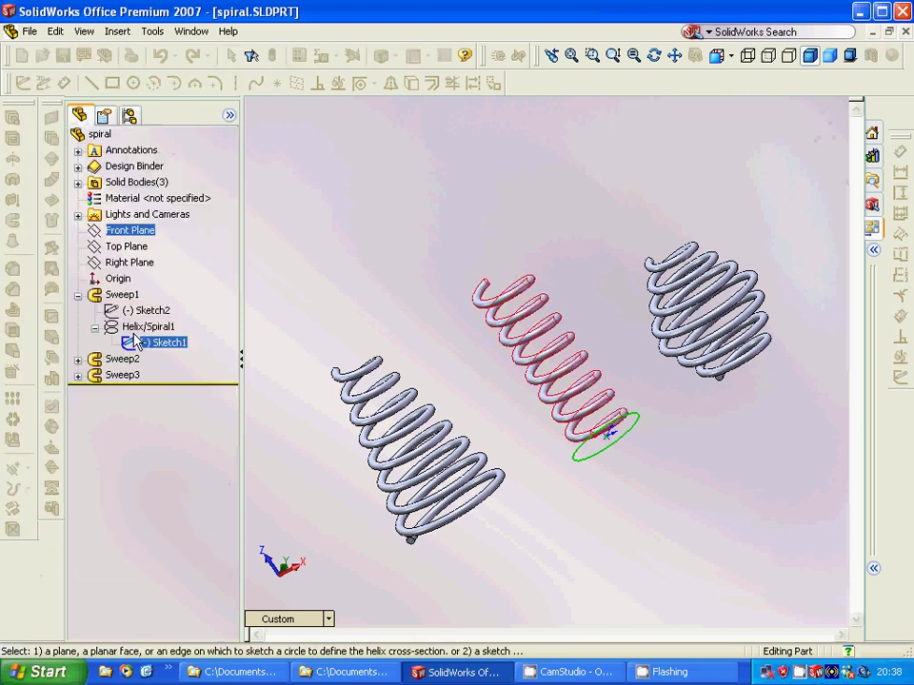
Step: Open the middle spring's Helix/Spiral1 definition to review its pitch, revolutions, start angle and direction, and accept it
{"action": "right_click", "coordinate": [140, 329]}
{"action": "left_click", "coordinate": [181, 358]}
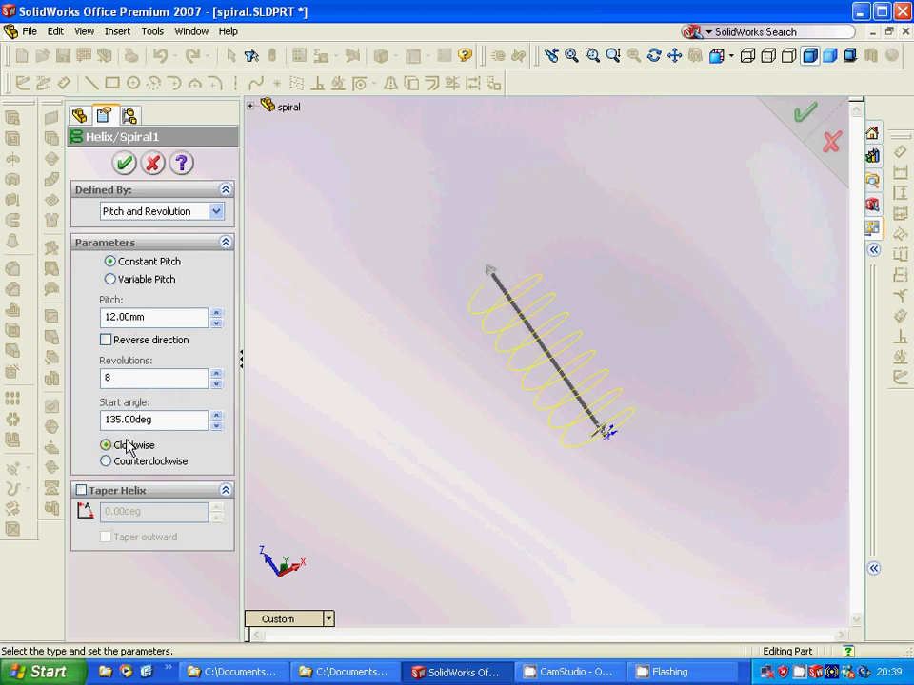
{"action": "left_click", "coordinate": [123, 162]}
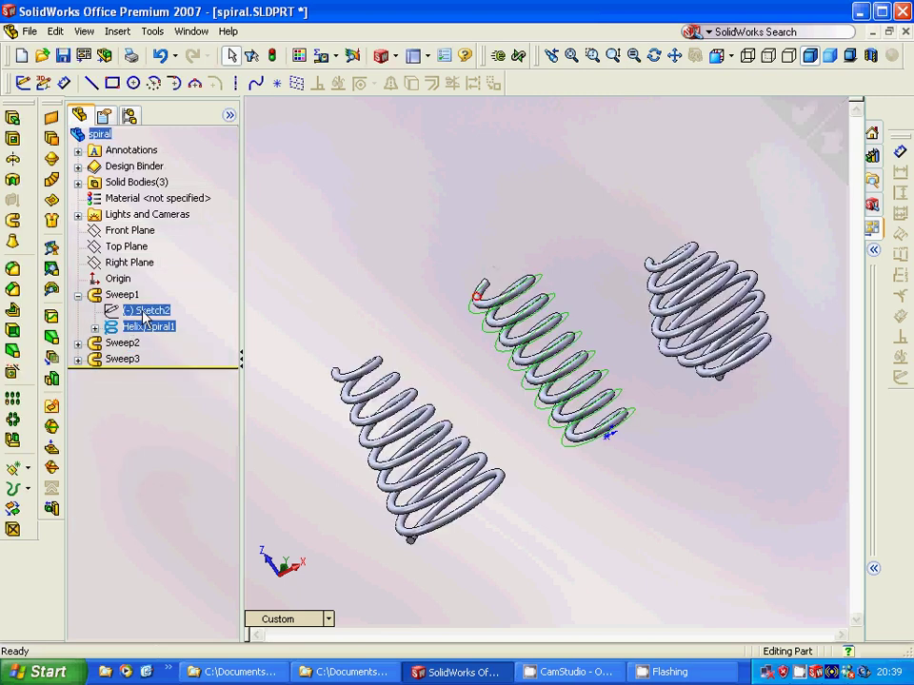
Step: Highlight Sketch2 together with the Front, Top and Right planes and Helix/Spiral1 to check where the spring profile lies
{"action": "left_click", "coordinate": [144, 312]}
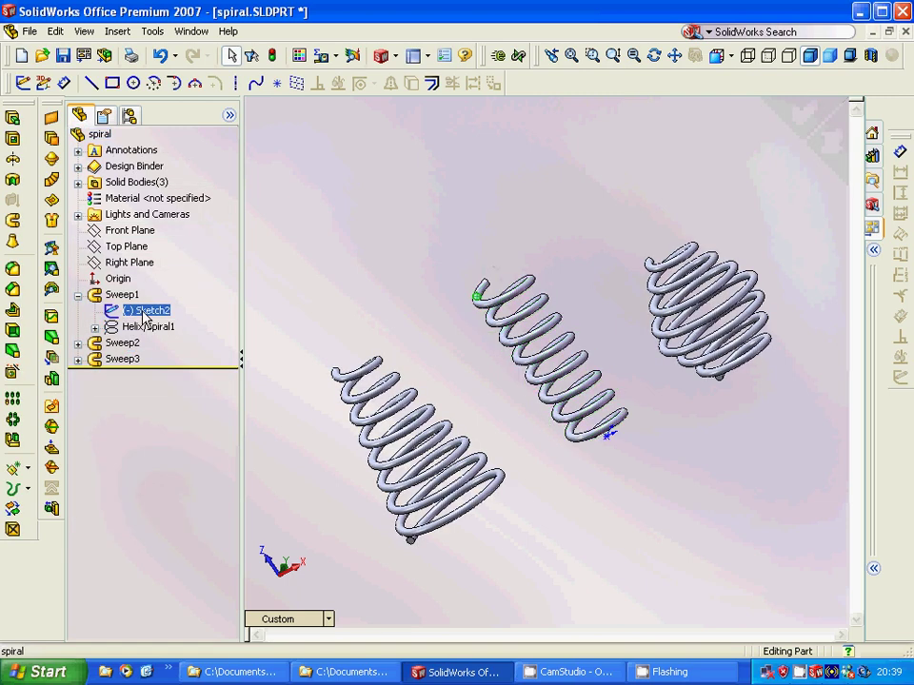
{"action": "left_click", "coordinate": [133, 232], "text": "ctrl"}
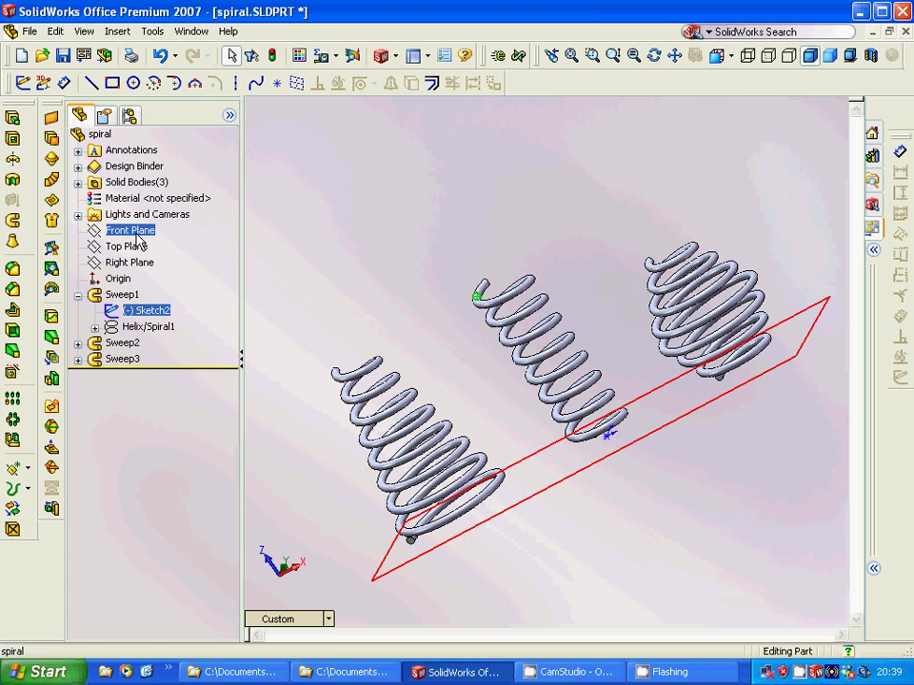
{"action": "left_click", "coordinate": [137, 247], "text": "ctrl"}
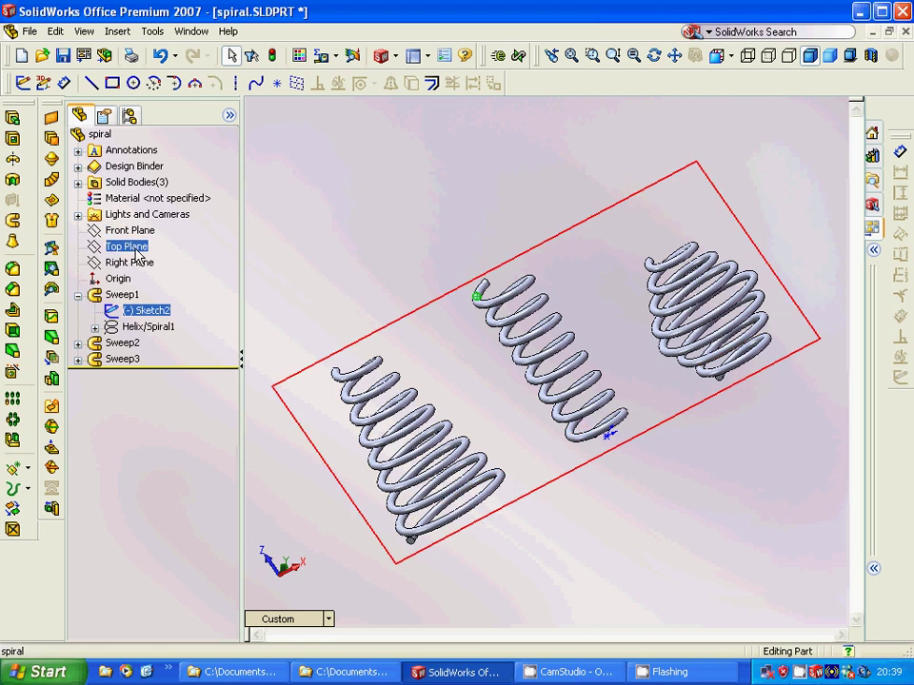
{"action": "left_click", "coordinate": [135, 263], "text": "ctrl"}
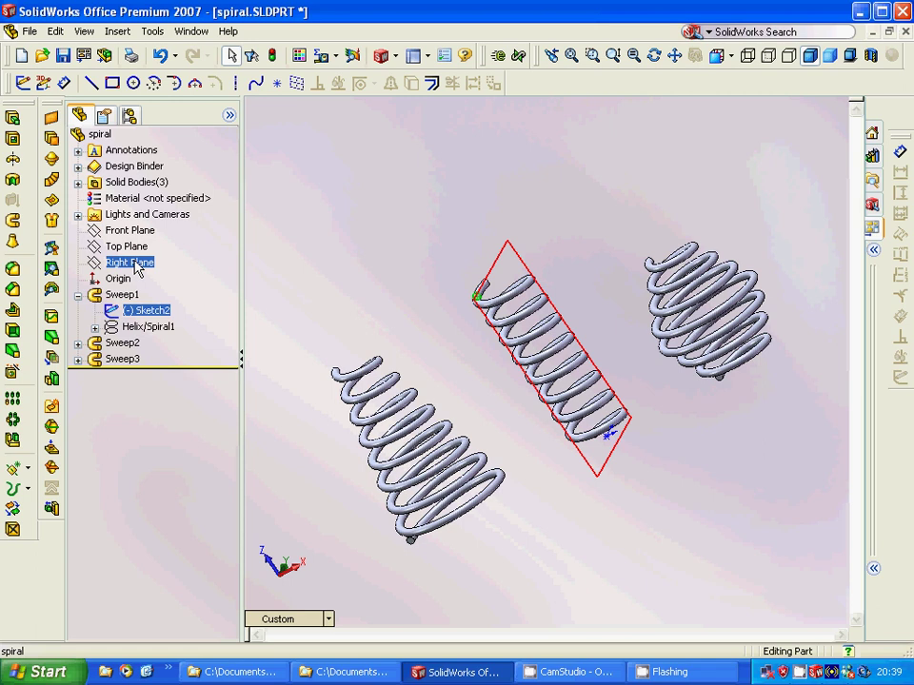
{"action": "left_click", "coordinate": [131, 328], "text": "ctrl"}
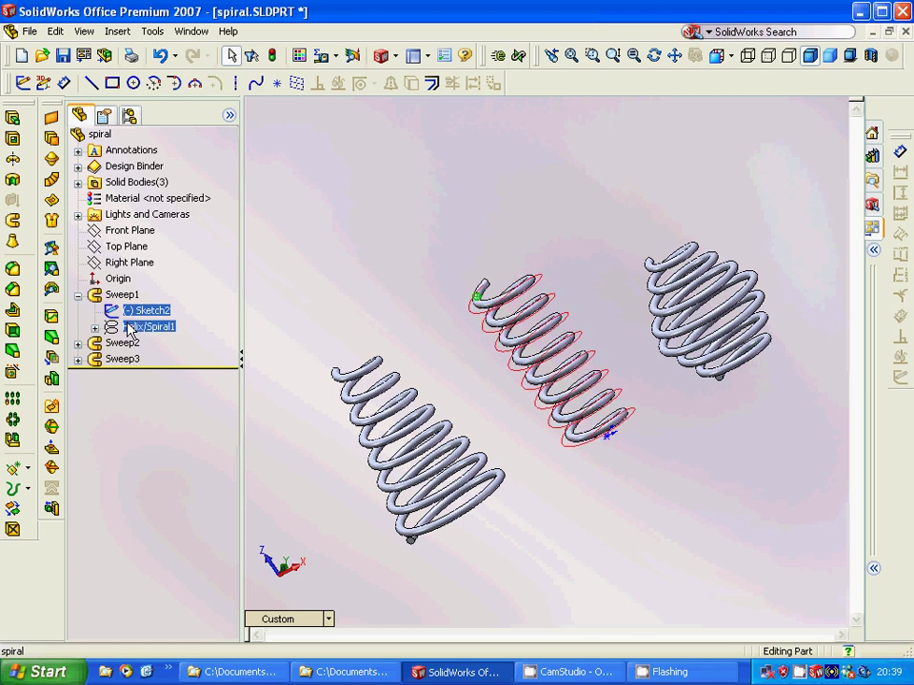
{"action": "left_click", "coordinate": [131, 328], "text": "ctrl"}
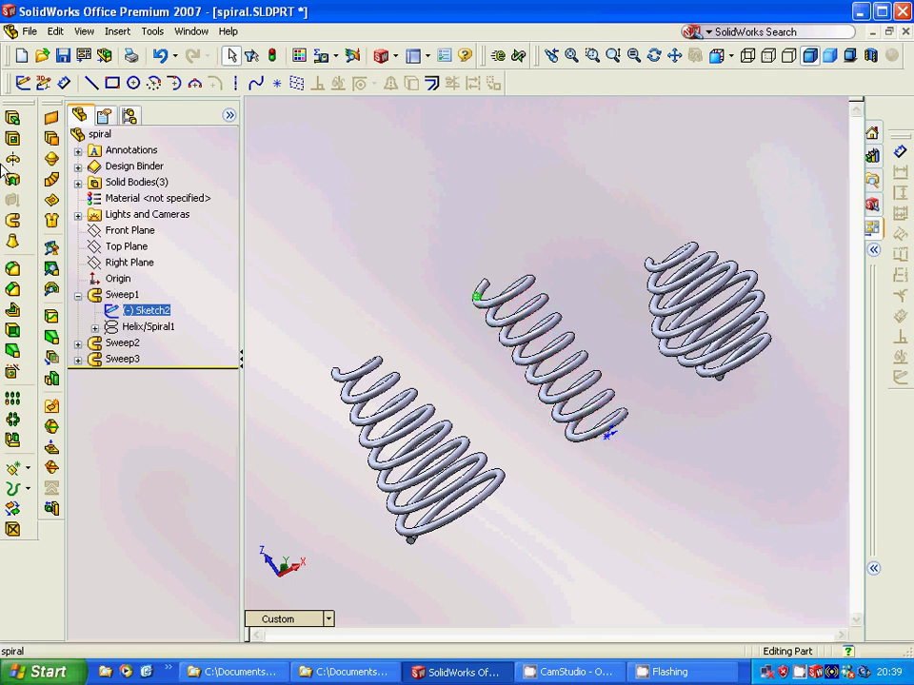
Step: Open the middle spring's Sweep1 definition to review its Sketch2 profile and Helix/Spiral1 path, and accept it
{"action": "left_click", "coordinate": [12, 221]}
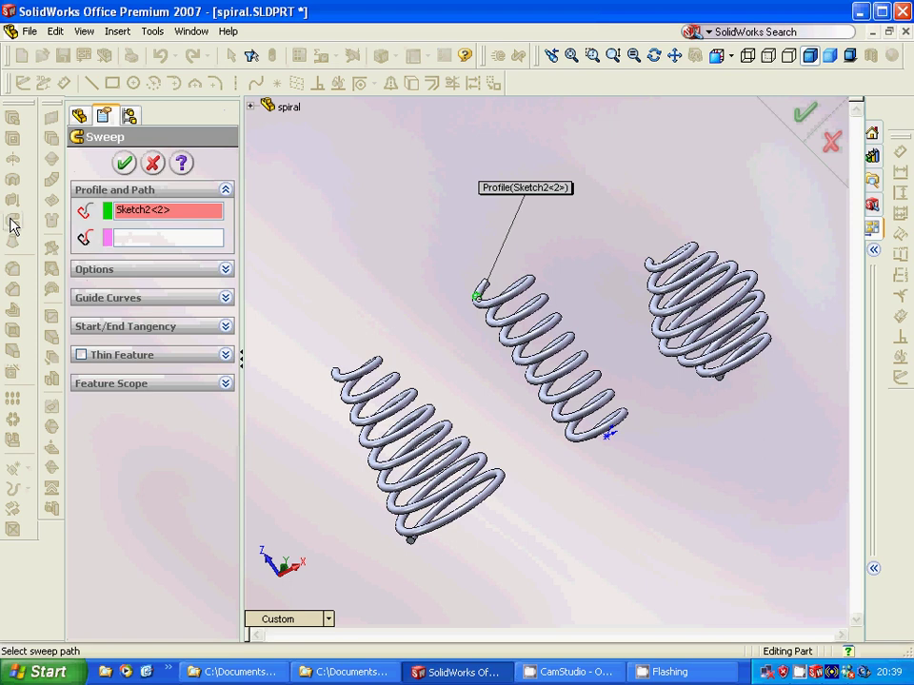
{"action": "left_click", "coordinate": [153, 164]}
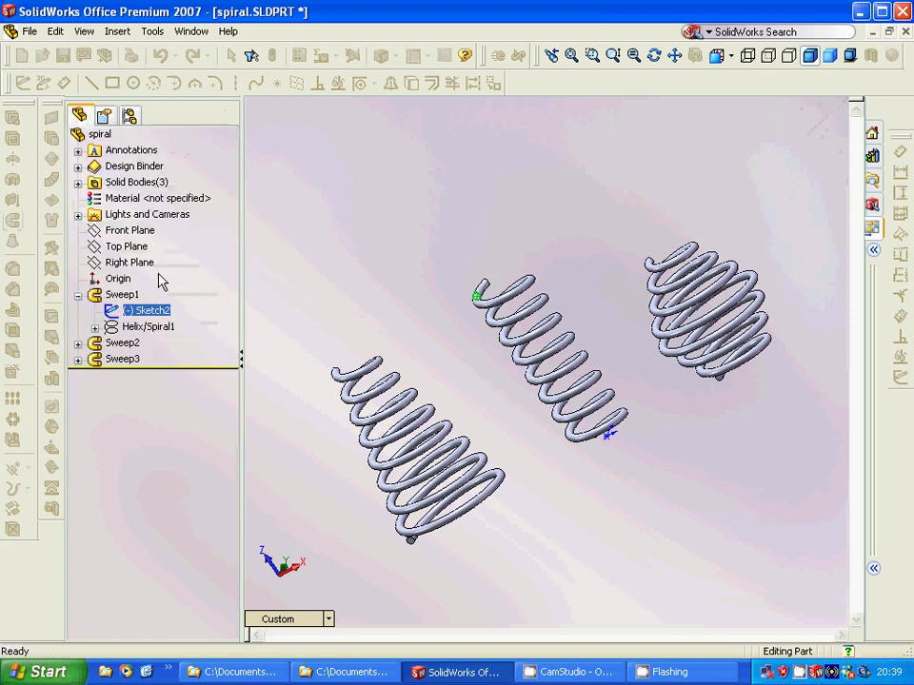
{"action": "right_click", "coordinate": [112, 297]}
{"action": "left_click", "coordinate": [152, 320]}
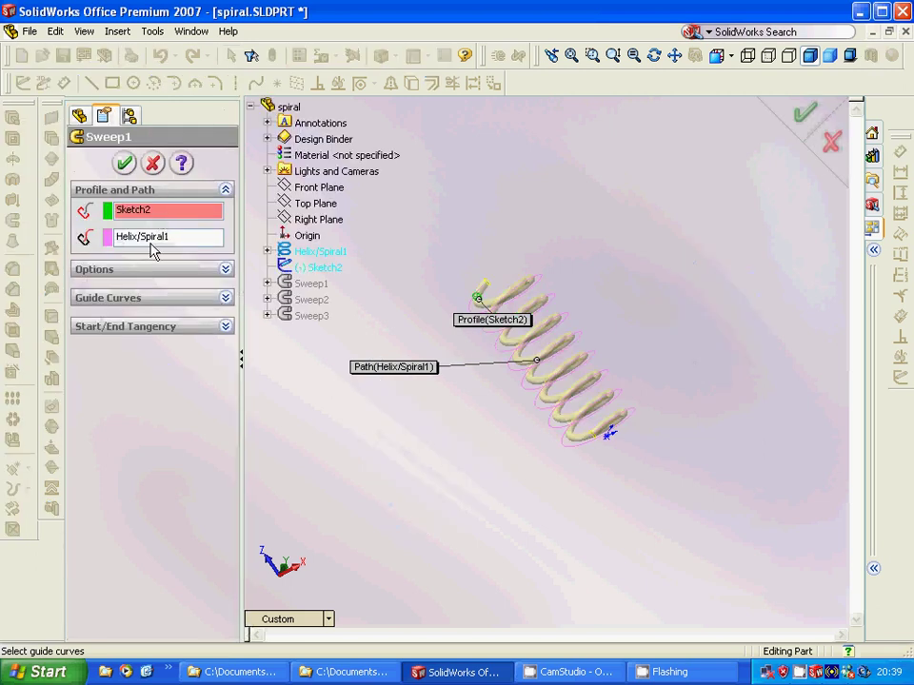
{"action": "left_click", "coordinate": [125, 163]}
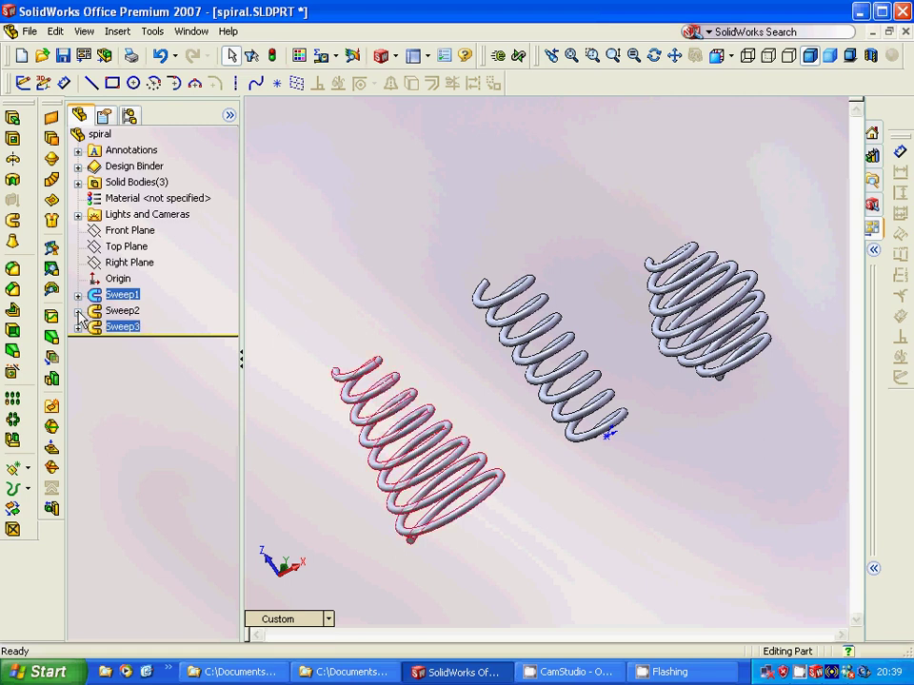
Step: Expand Sweep2 and its Helix/Spiral2, highlight the Sketch4 base circle and locate the Helix and Spiral command used on it
{"action": "left_click", "coordinate": [78, 310]}
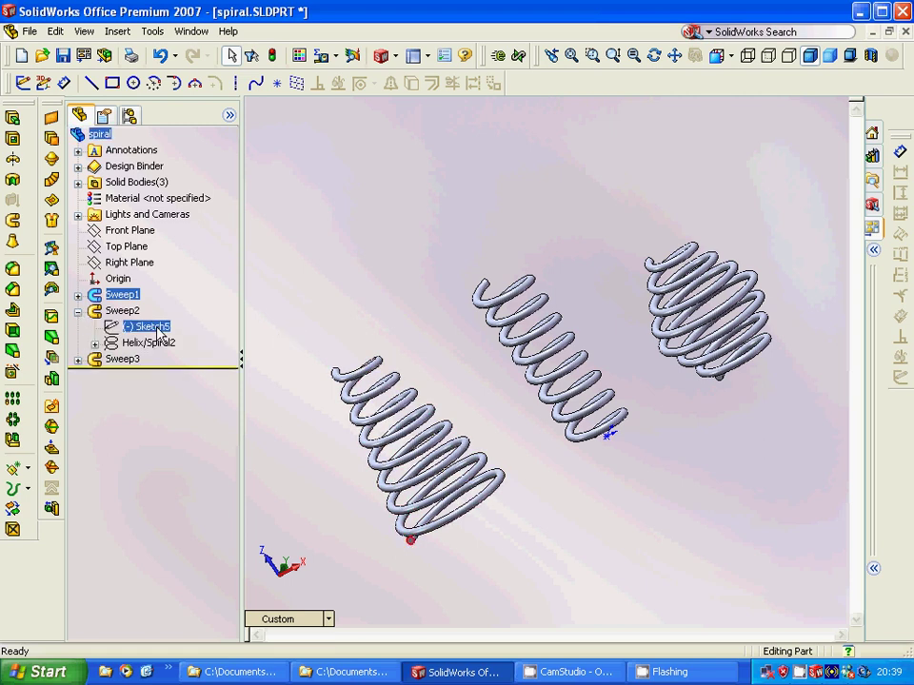
{"action": "left_click", "coordinate": [95, 342]}
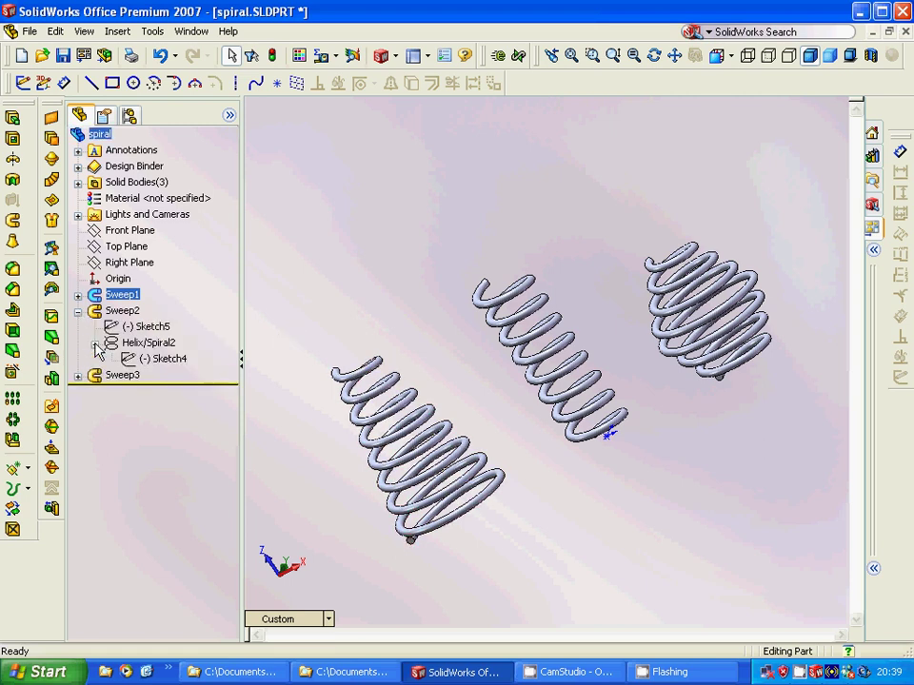
{"action": "left_click", "coordinate": [167, 358]}
{"action": "left_click", "coordinate": [145, 376], "text": "ctrl"}
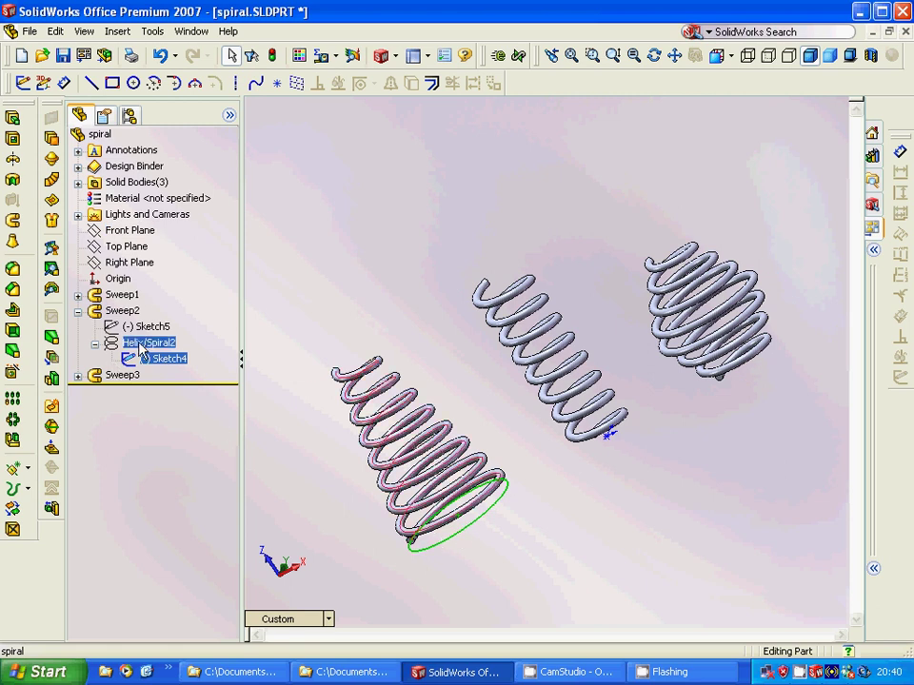
{"action": "left_click", "coordinate": [27, 489]}
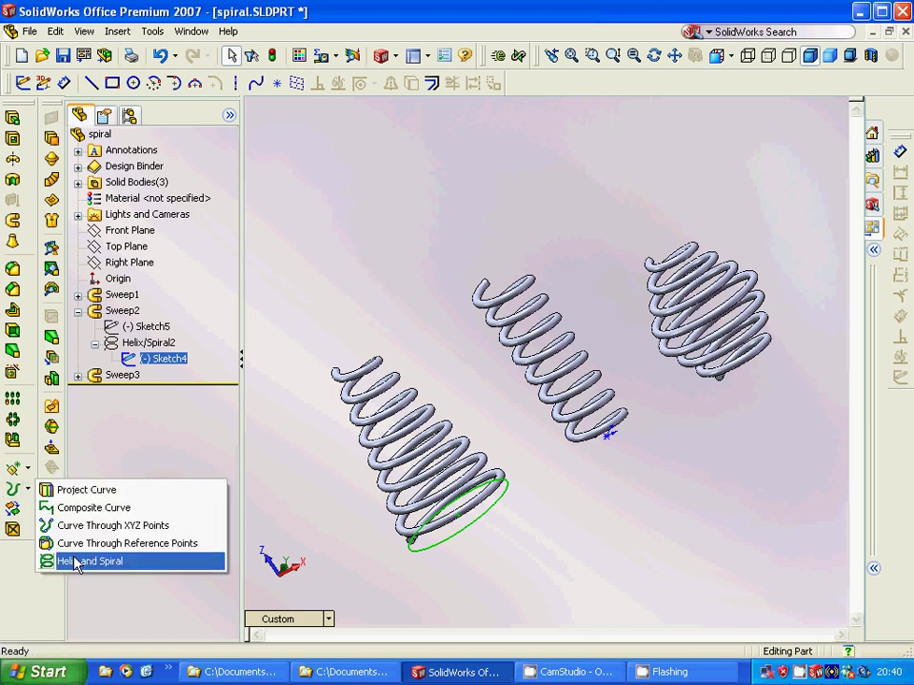
Step: Open the Helix/Spiral2 definition of the conical spring to review its variable-pitch region parameters, accept it and collapse the helix
{"action": "right_click", "coordinate": [142, 343]}
{"action": "left_click", "coordinate": [176, 371]}
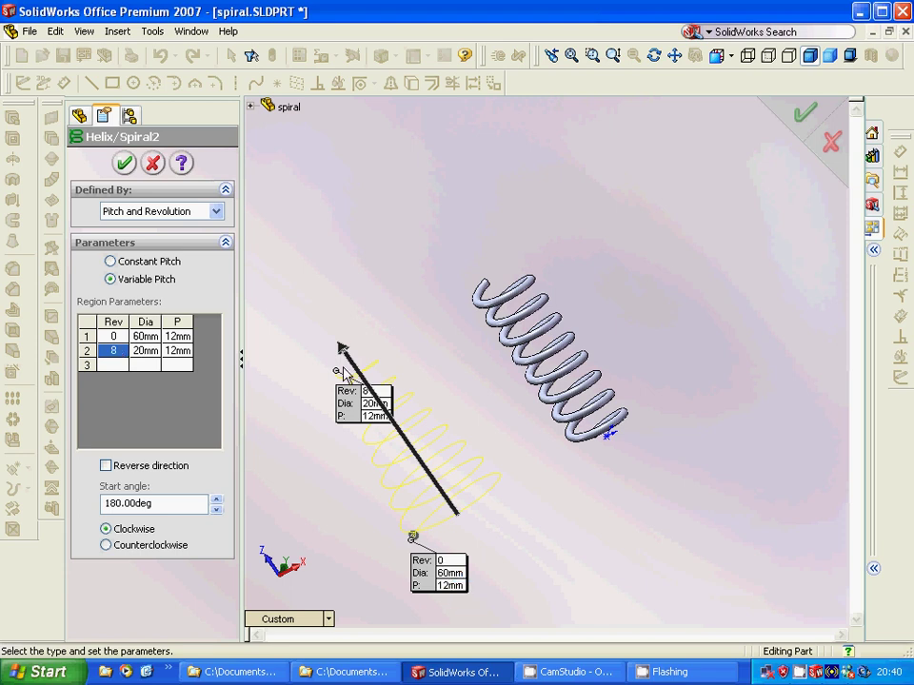
{"action": "left_click", "coordinate": [113, 352]}
{"action": "left_click", "coordinate": [124, 163]}
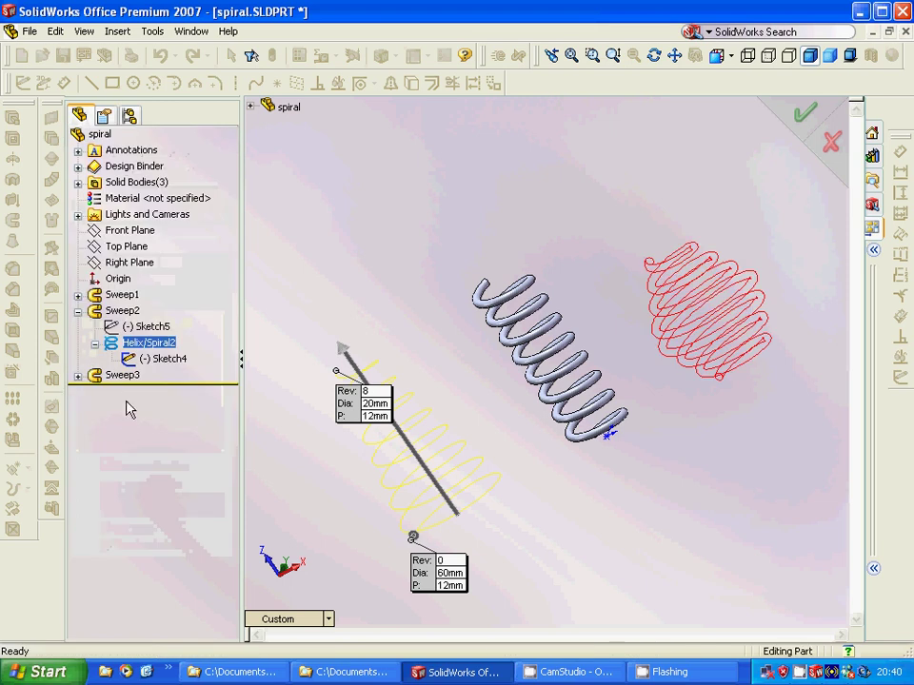
{"action": "left_click", "coordinate": [95, 351]}
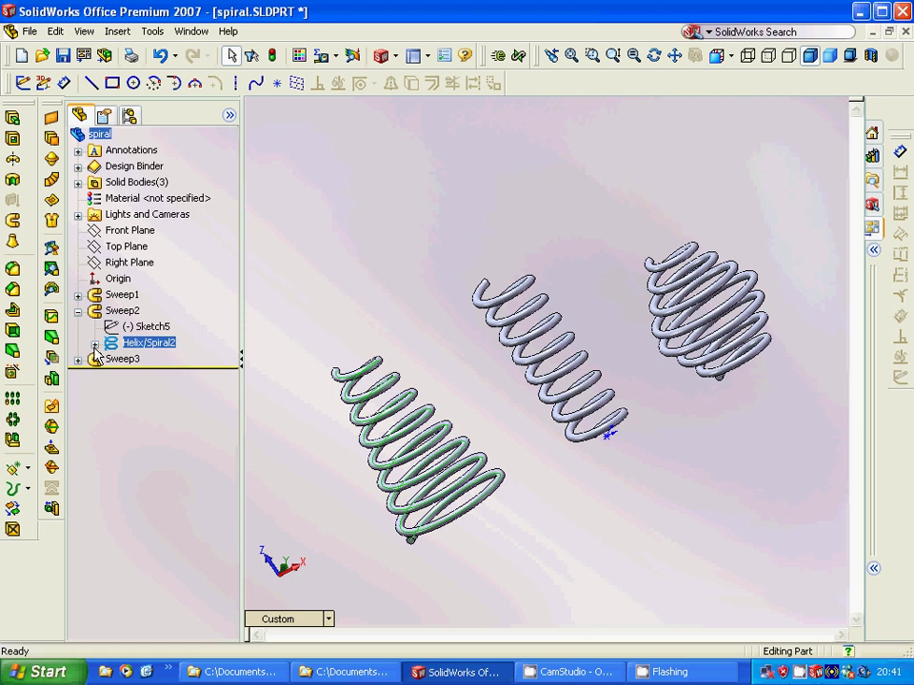
Step: Highlight the conical spring's Sketch5 profile under Sweep2, and collapse that sweep
{"action": "left_click", "coordinate": [148, 327], "text": "ctrl"}
{"action": "left_click", "coordinate": [148, 327]}
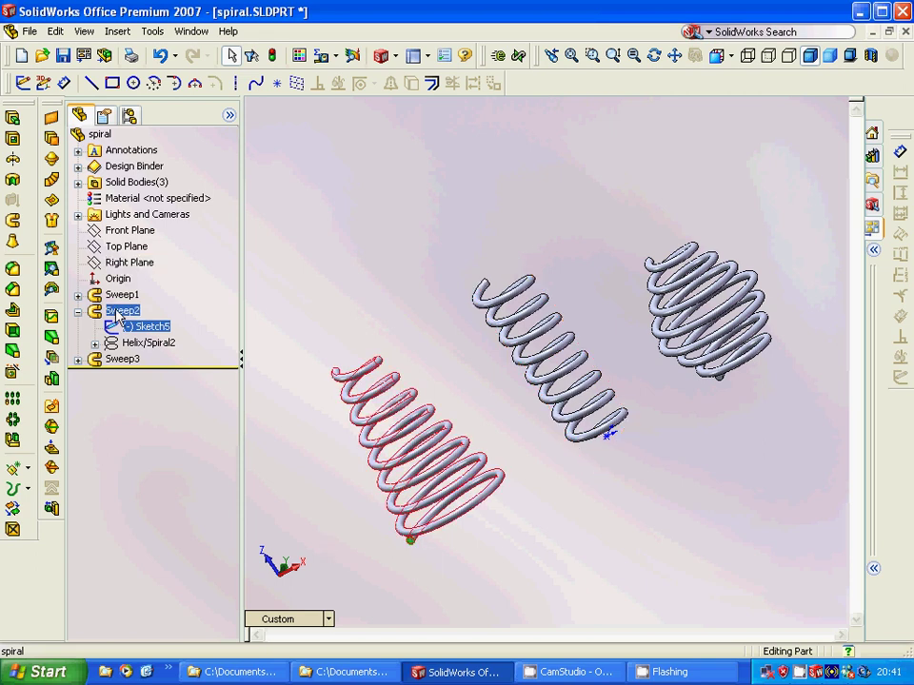
{"action": "left_click", "coordinate": [78, 312]}
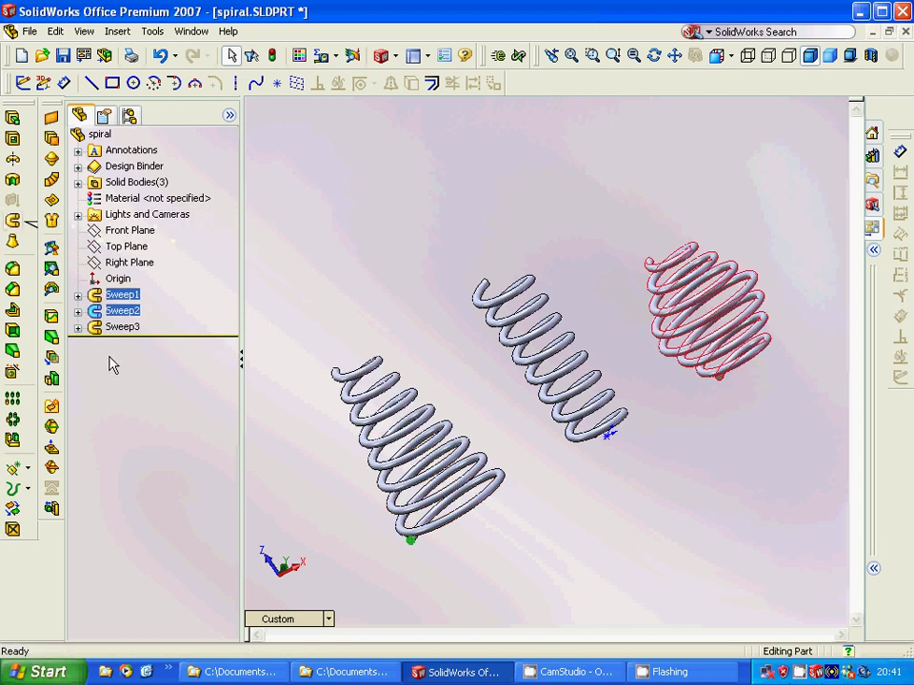
Step: Expand Sweep3 of the barrel-shaped spring, highlight its Sketch6 base circle and open the Helix/Spiral3 definition for review
{"action": "left_click", "coordinate": [86, 328]}
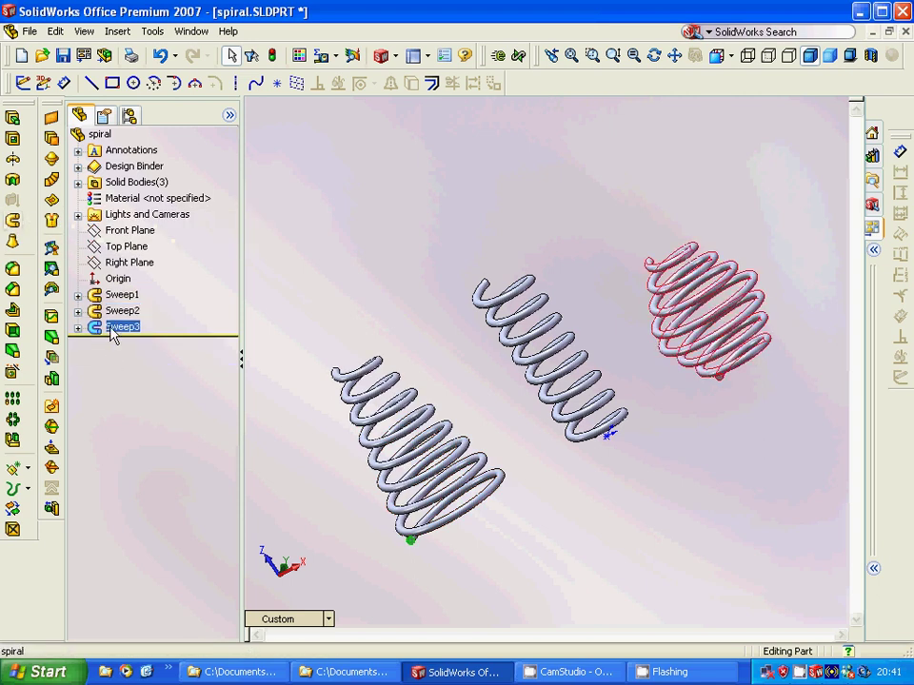
{"action": "left_click", "coordinate": [79, 328]}
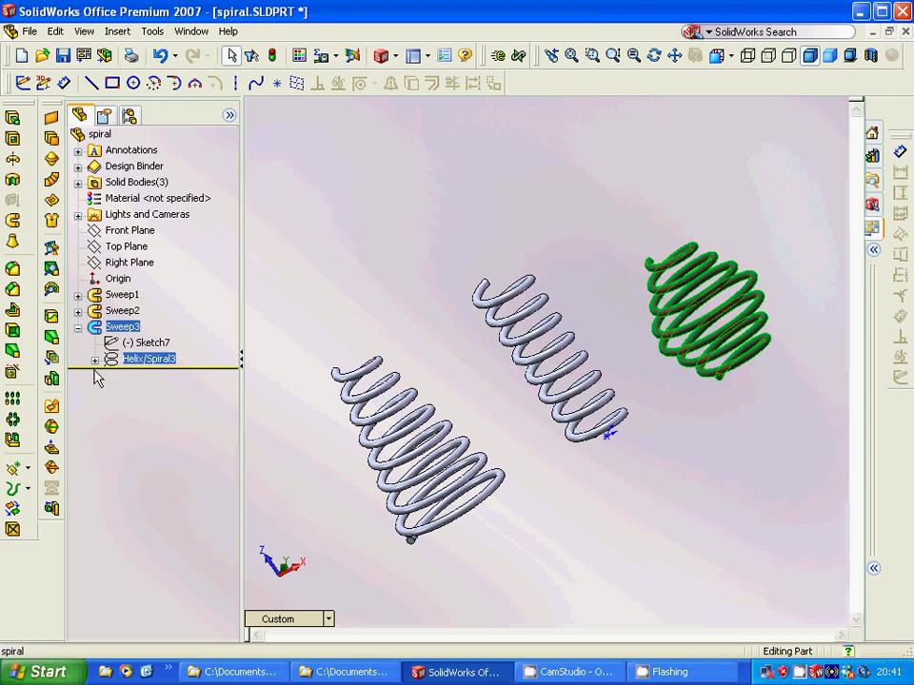
{"action": "left_click", "coordinate": [169, 377]}
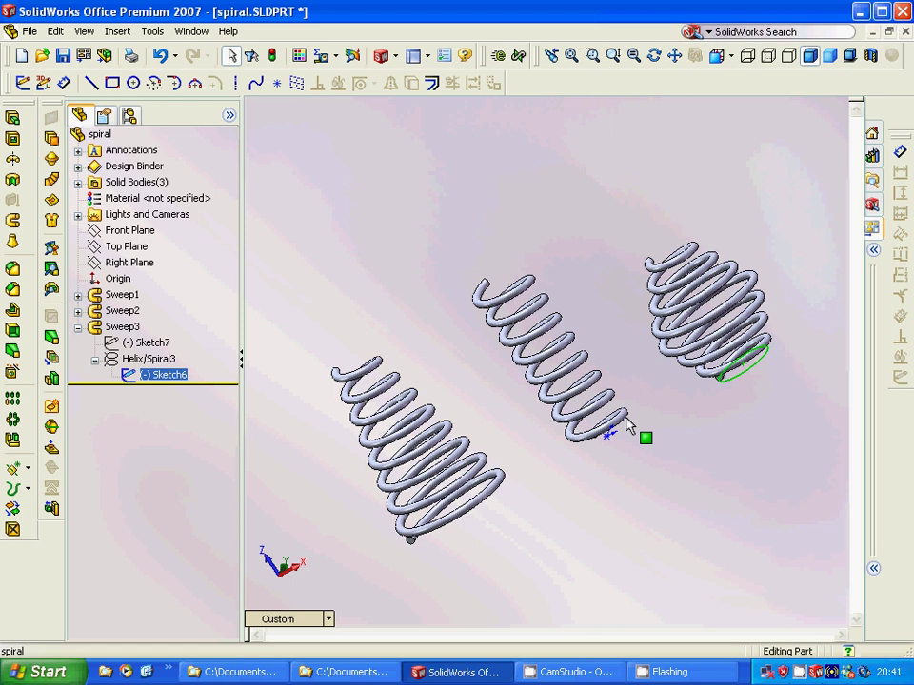
{"action": "right_click", "coordinate": [132, 365]}
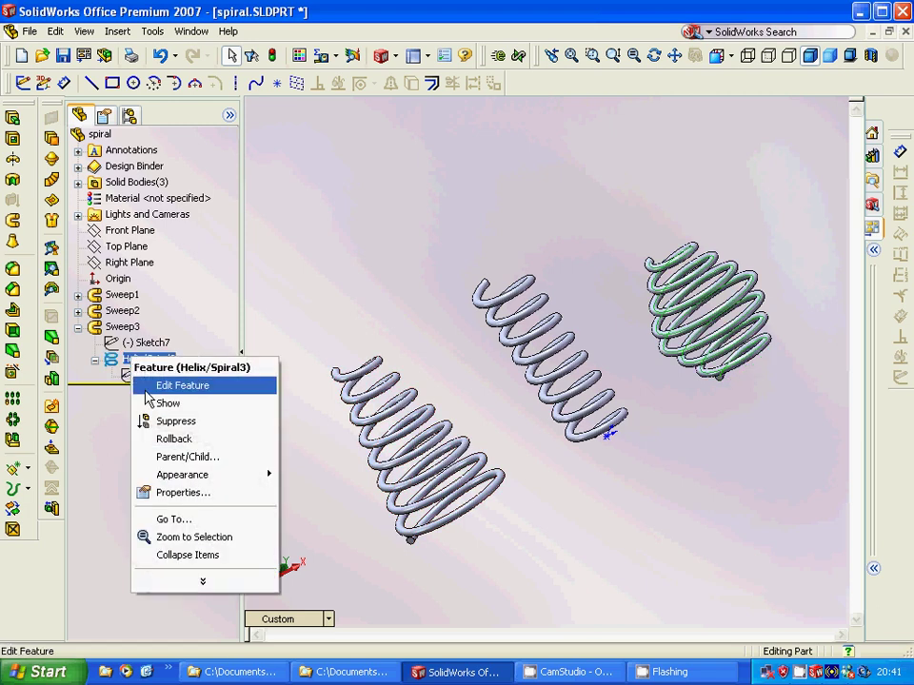
{"action": "left_click", "coordinate": [159, 388]}
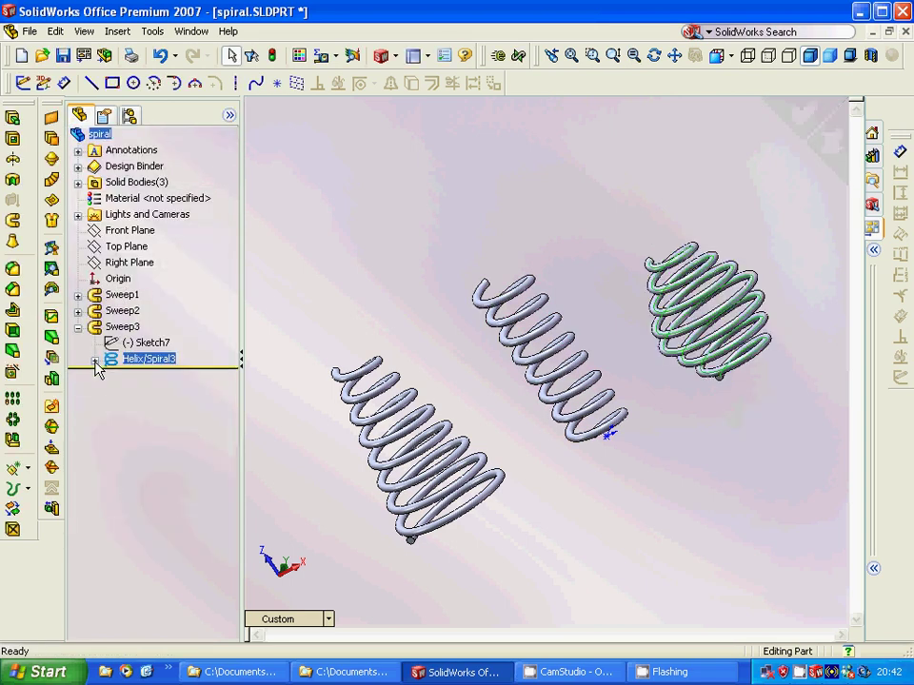
Step: Highlight the barrel-shaped spring's Sketch7 profile, collapse Sweep3 and clear the selection
{"action": "left_click", "coordinate": [147, 344]}
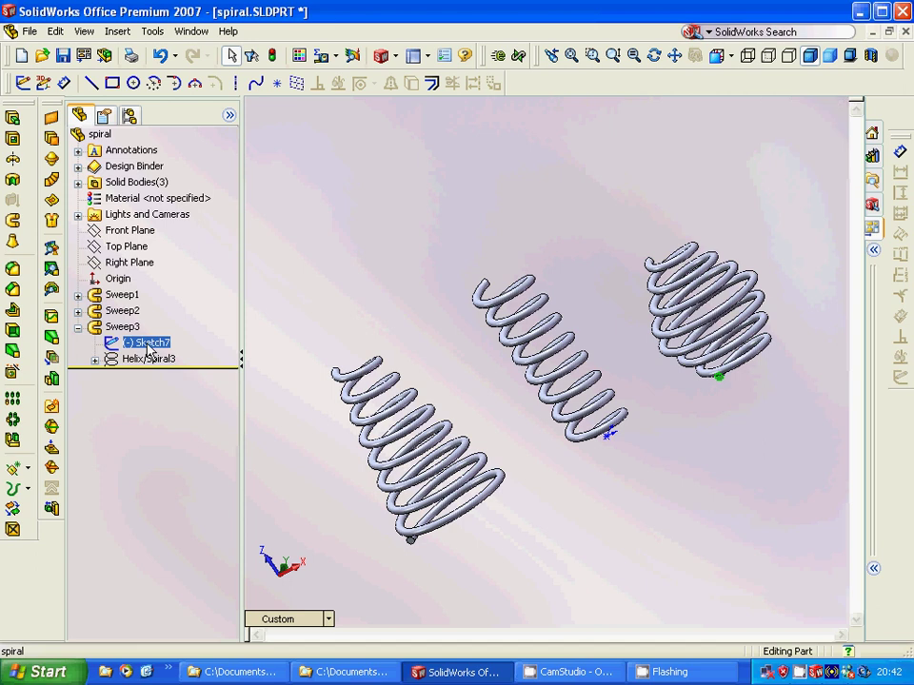
{"action": "left_click", "coordinate": [78, 328]}
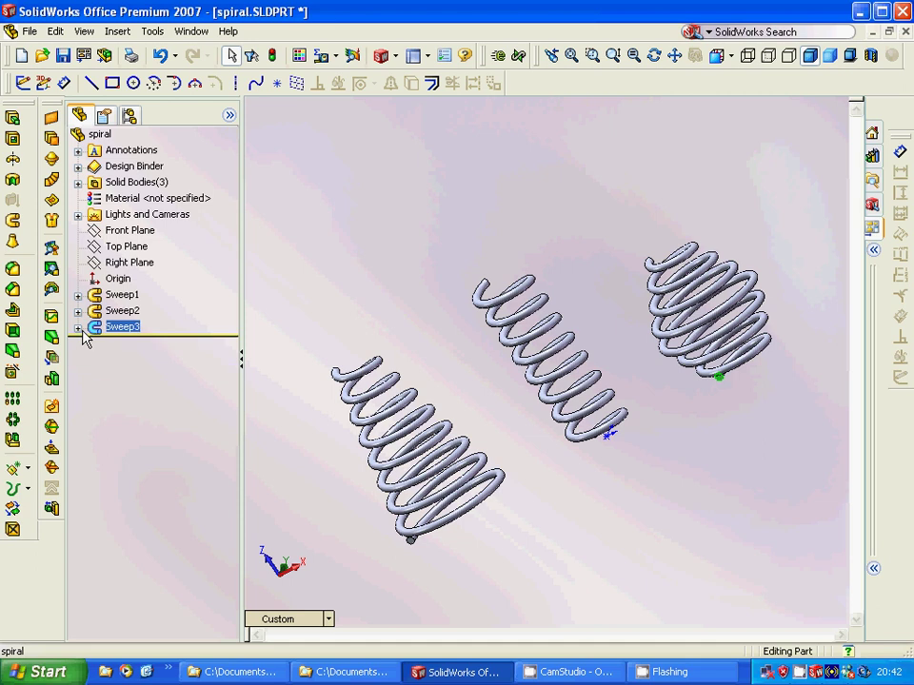
{"action": "left_click", "coordinate": [550, 511]}
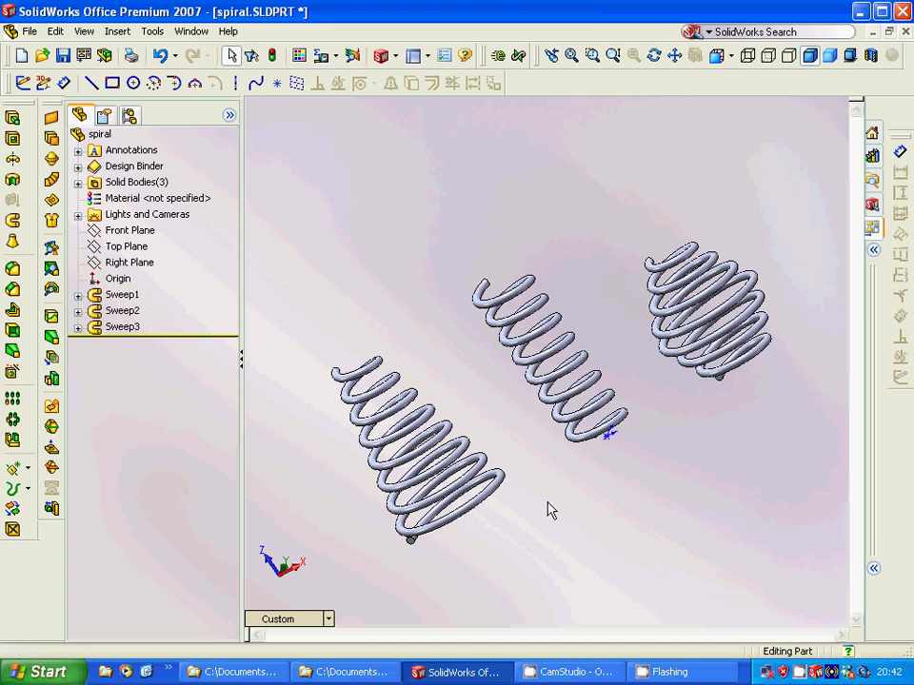
Step: Close spiral.SLDPRT without saving its changes
{"action": "right_click", "coordinate": [34, 36]}
{"action": "key", "text": "Escape"}
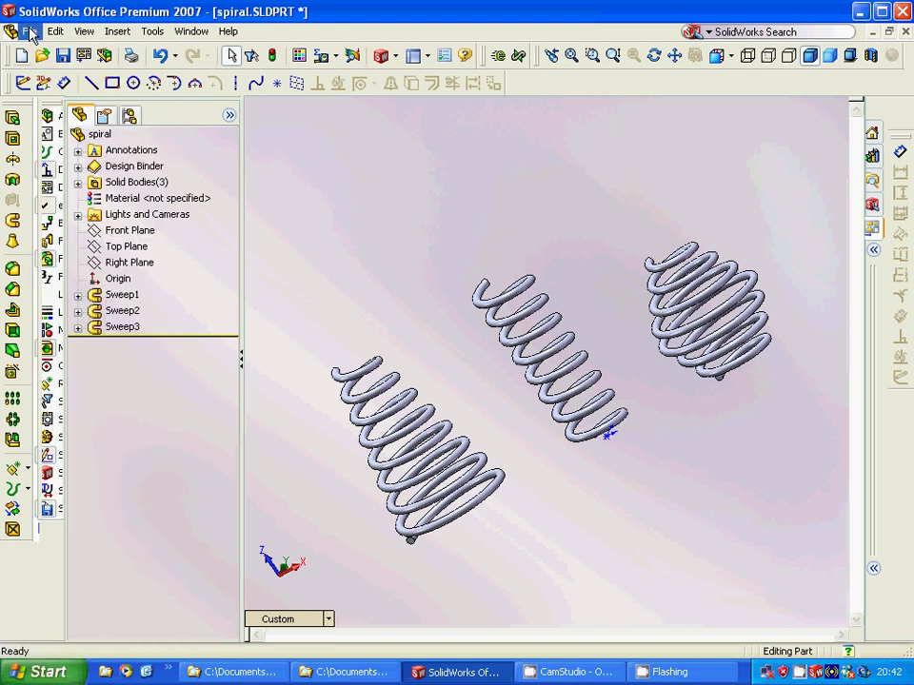
{"action": "left_click", "coordinate": [29, 31]}
{"action": "left_click", "coordinate": [50, 87]}
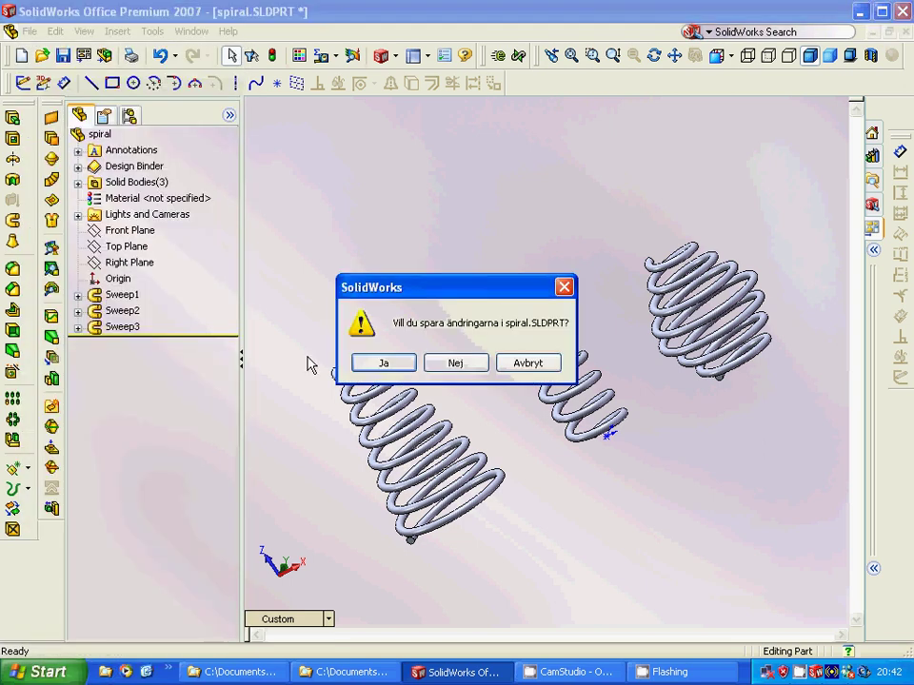
{"action": "left_click", "coordinate": [454, 362]}
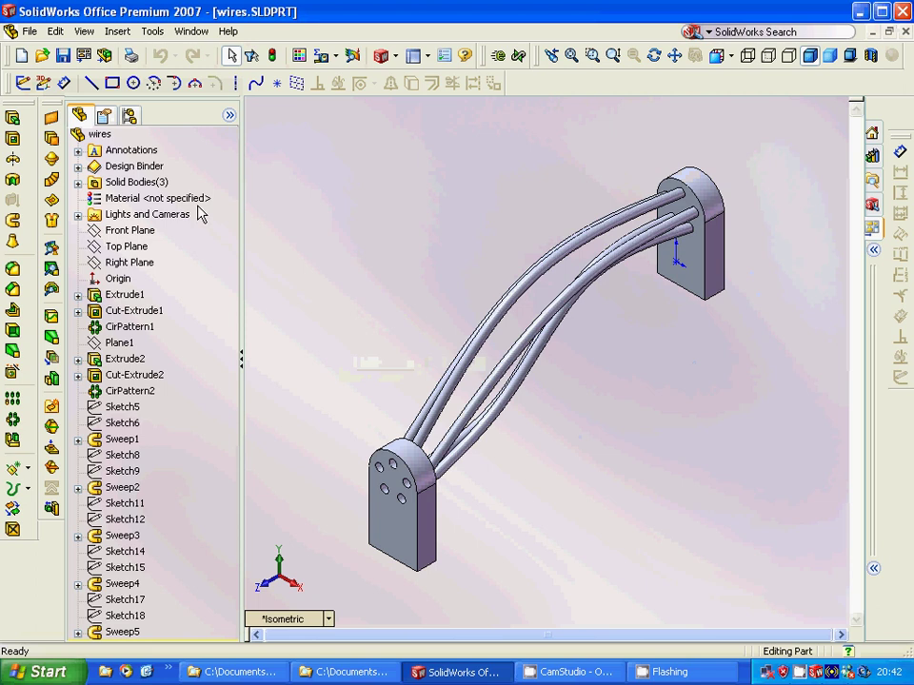
Step: Switch to the open swep blend.SLDPRT part and expand Loft7 to list its sketches
{"action": "left_click", "coordinate": [191, 32]}
{"action": "left_click", "coordinate": [230, 188]}
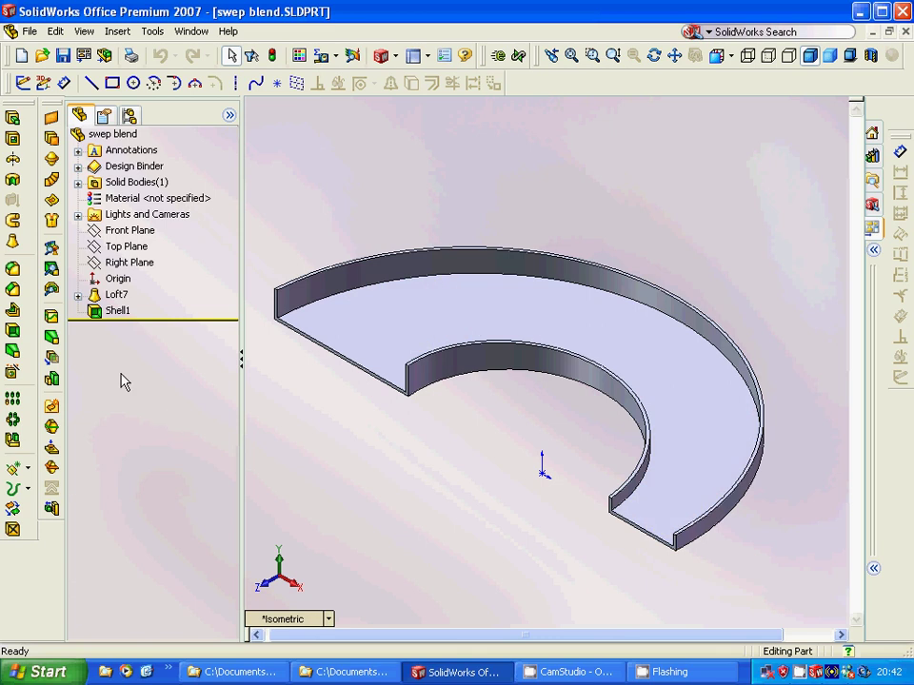
{"action": "left_click", "coordinate": [78, 295]}
{"action": "left_click", "coordinate": [143, 311]}
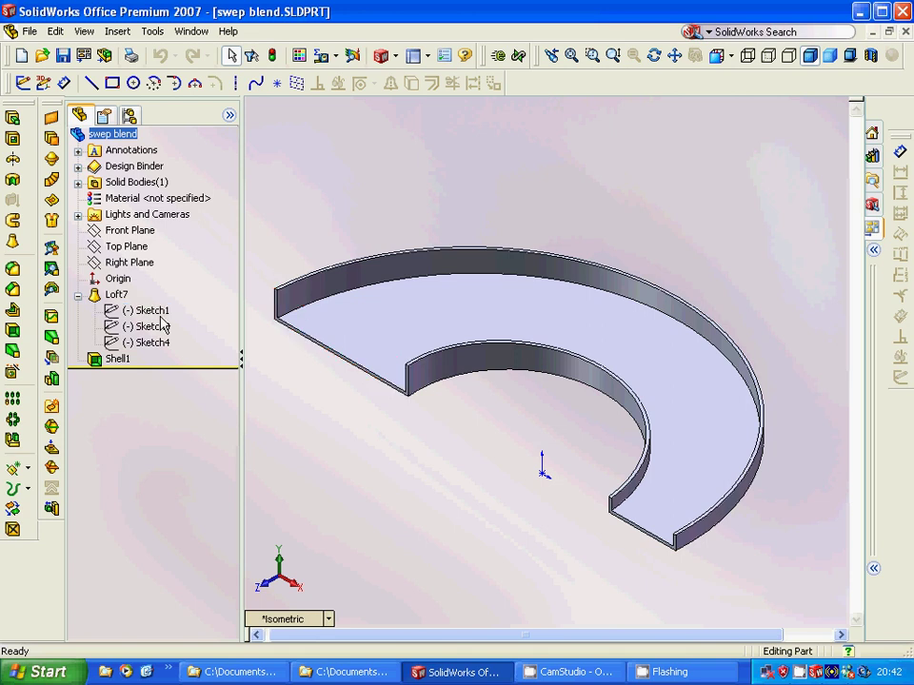
Step: Highlight the Right, Top and Front planes and Loft7's Sketch1 and Sketch3 profiles to examine where the end sections lie
{"action": "left_click", "coordinate": [133, 264]}
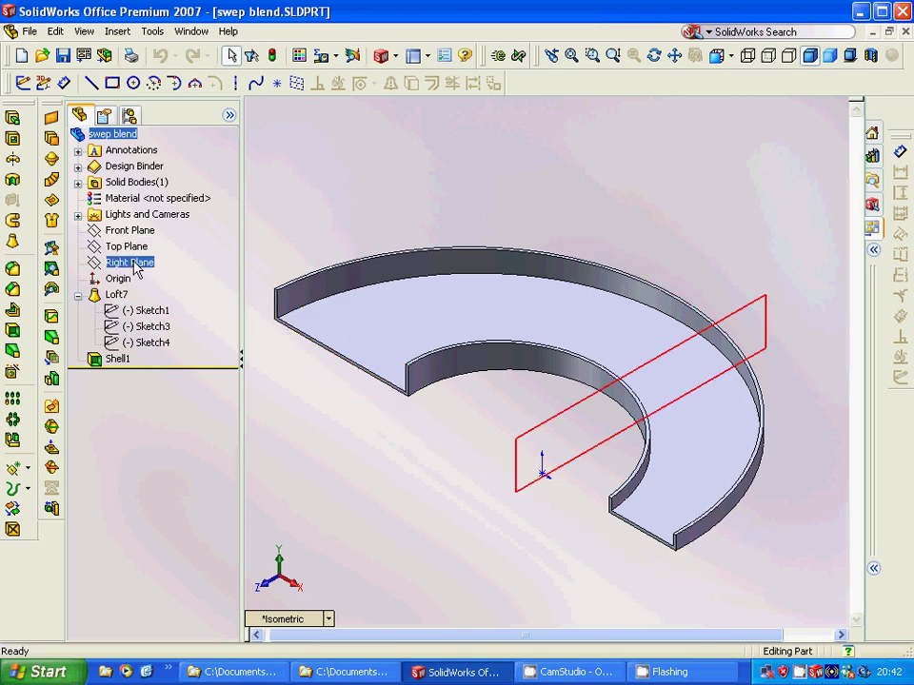
{"action": "left_click", "coordinate": [122, 245]}
{"action": "left_click", "coordinate": [143, 231]}
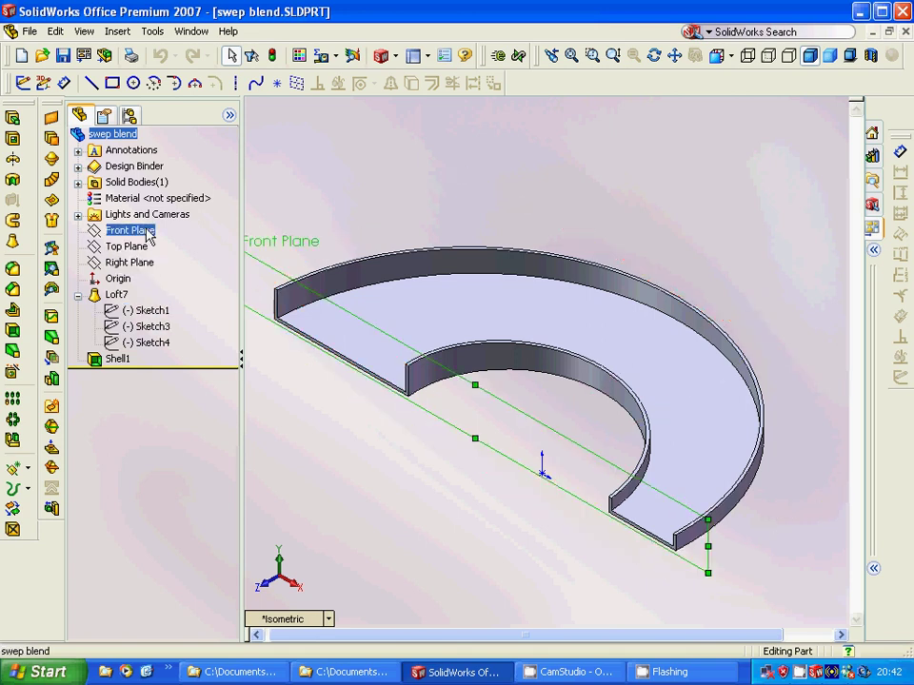
{"action": "left_click", "coordinate": [146, 312]}
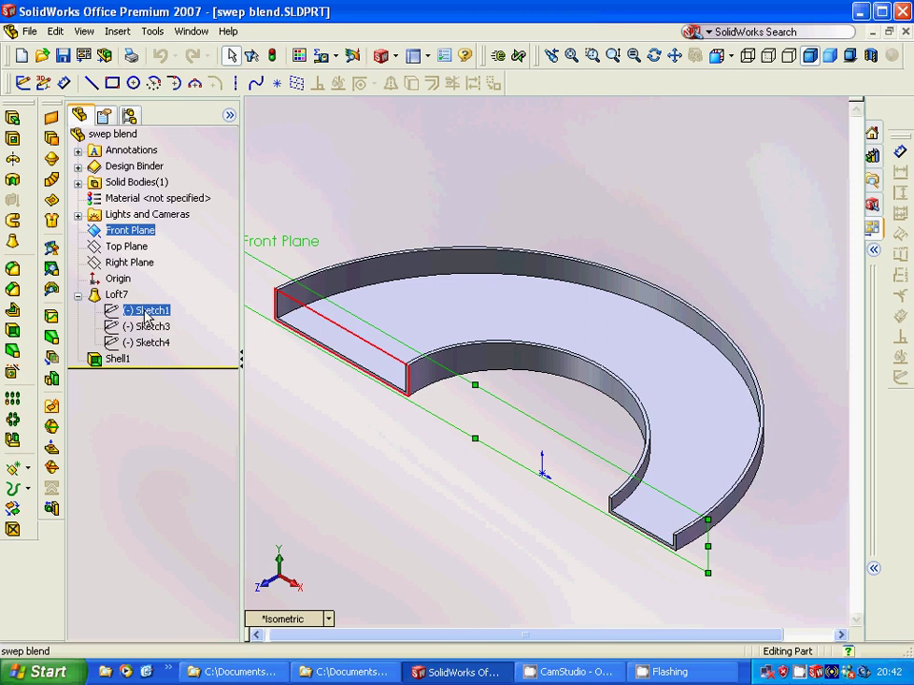
{"action": "left_click", "coordinate": [148, 317]}
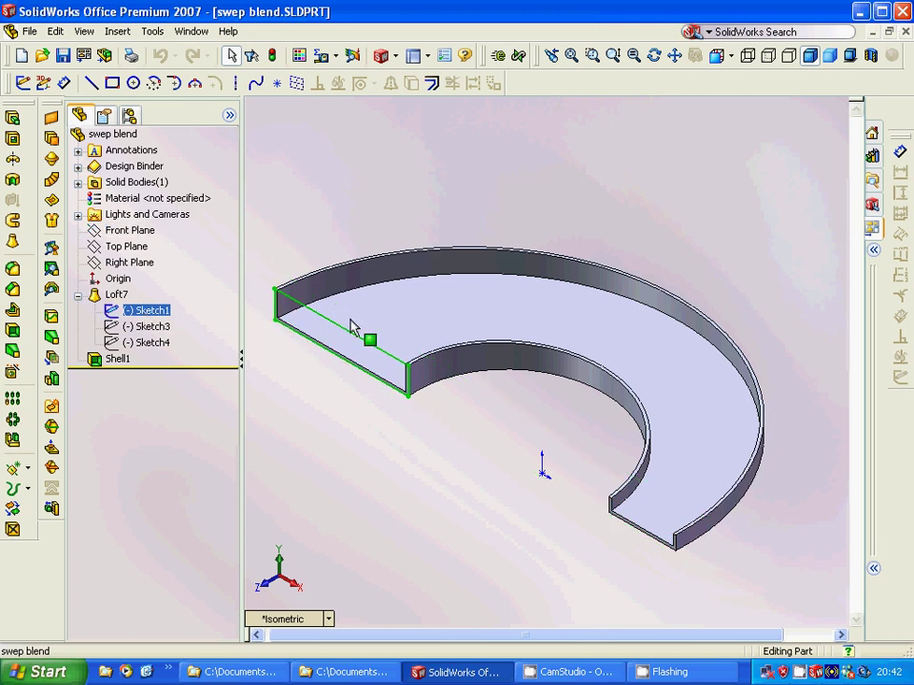
{"action": "left_click", "coordinate": [148, 327], "text": "ctrl"}
{"action": "left_click", "coordinate": [142, 327]}
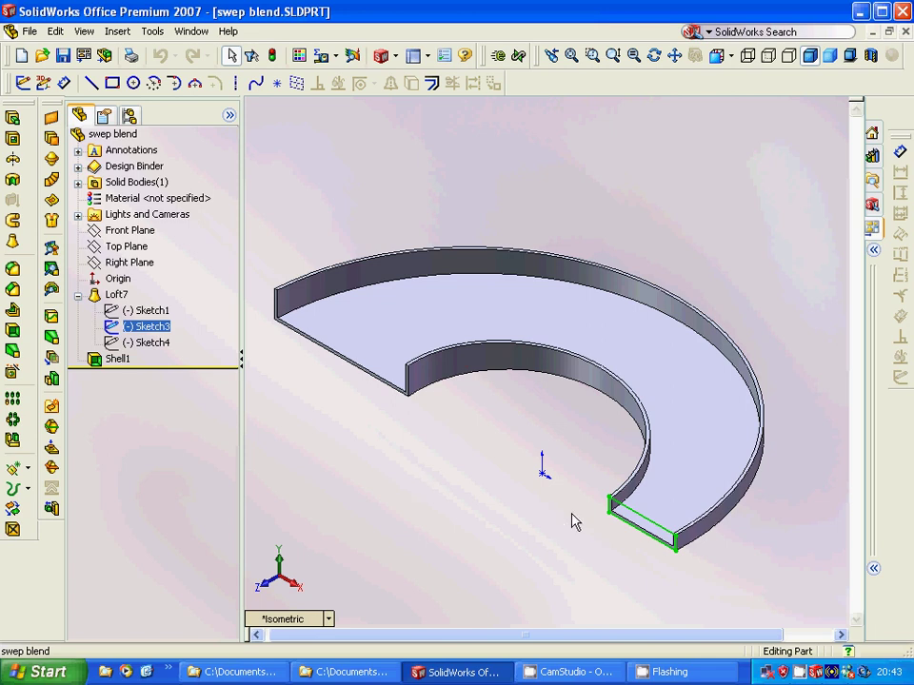
Step: Highlight the curved Sketch4 path, start the Loft command with it to view the profile and guide curve settings, and cancel
{"action": "left_click", "coordinate": [149, 343], "text": "ctrl"}
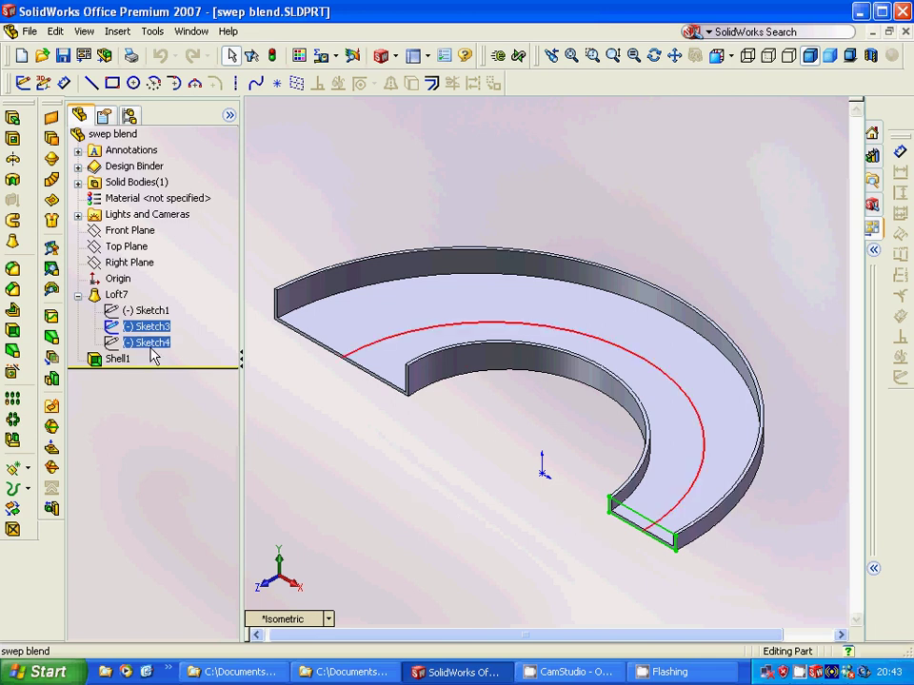
{"action": "left_click", "coordinate": [150, 349]}
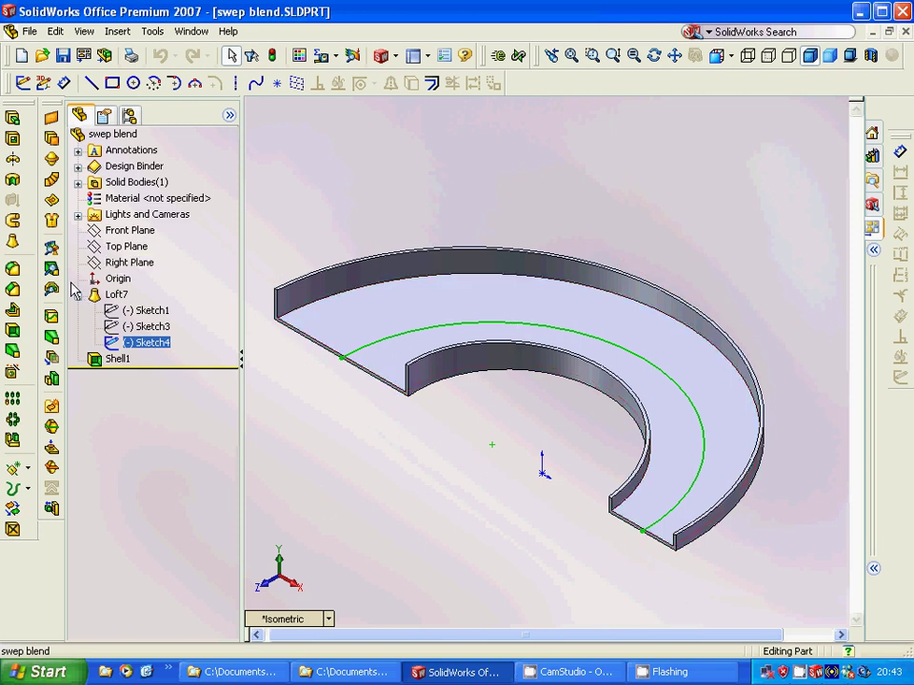
{"action": "left_click", "coordinate": [13, 242]}
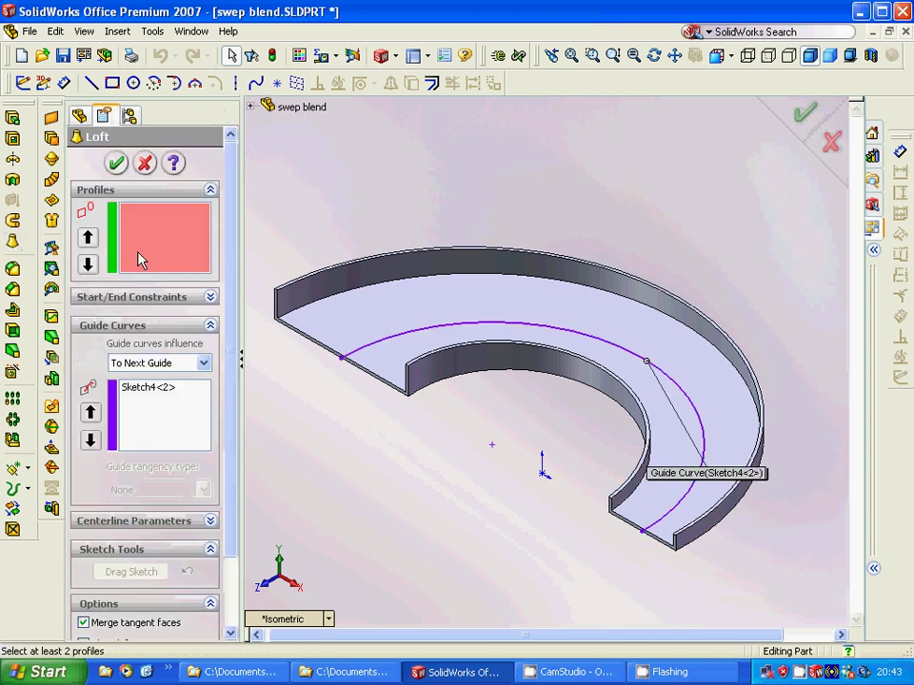
{"action": "left_click", "coordinate": [147, 167]}
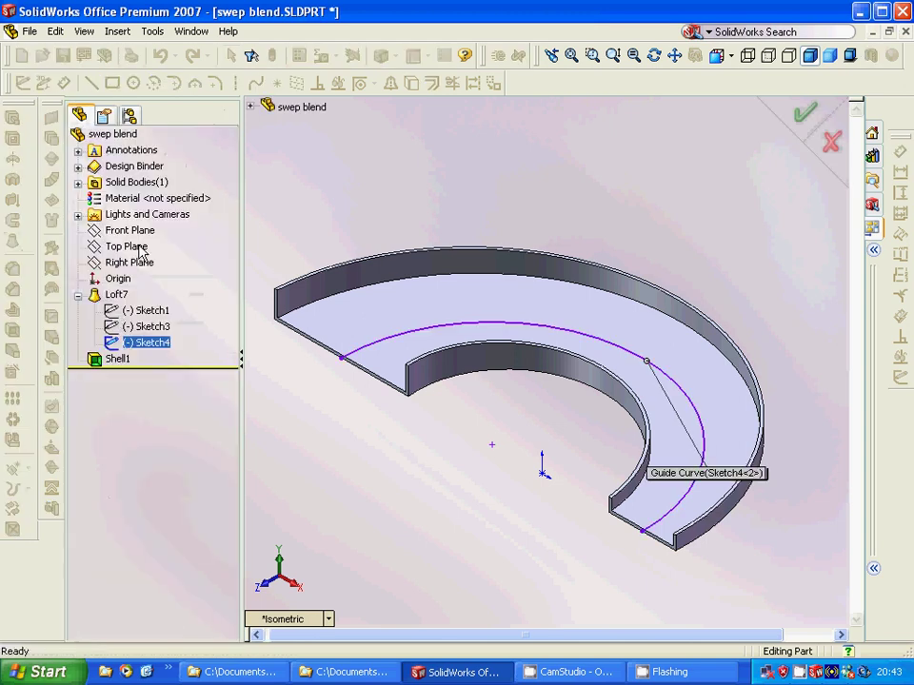
Step: Open the Loft7 definition to review its Sketch1 and Sketch3 profiles and Sketch4 centerline, and close it without changes
{"action": "left_click", "coordinate": [117, 296]}
{"action": "right_click", "coordinate": [116, 296]}
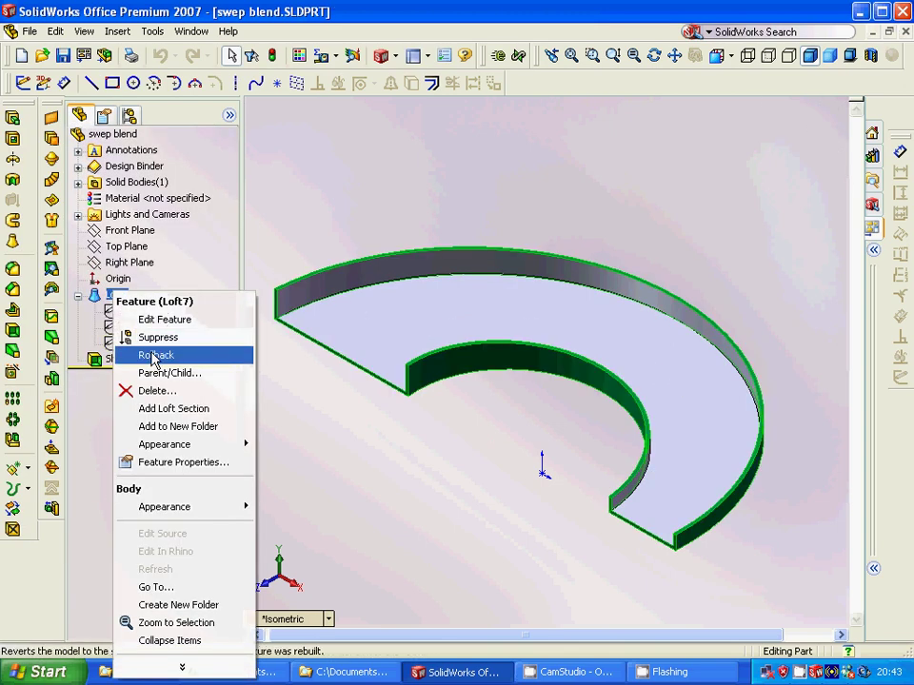
{"action": "left_click", "coordinate": [154, 324]}
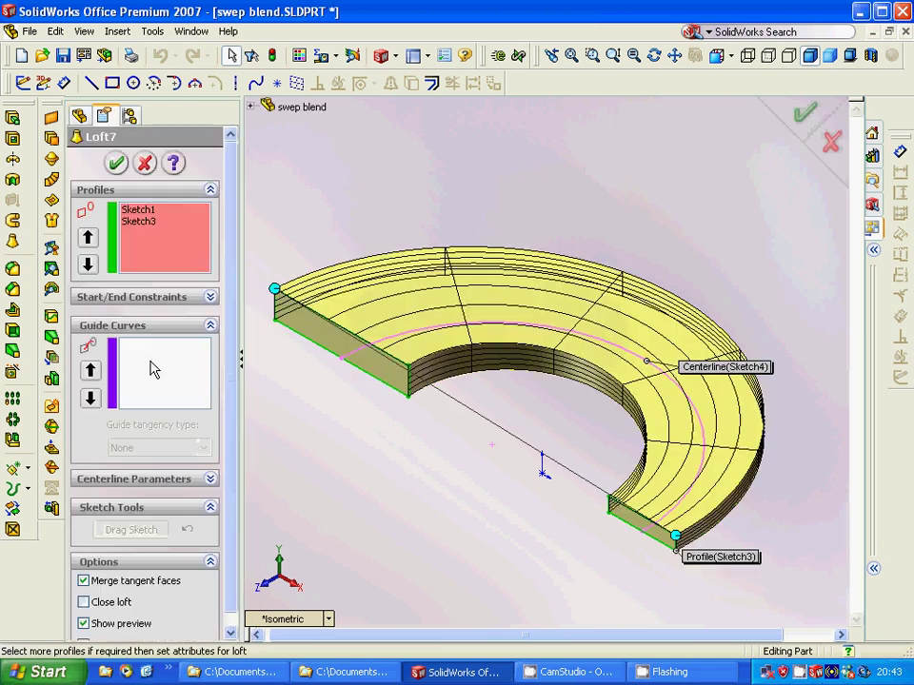
{"action": "left_click", "coordinate": [251, 108]}
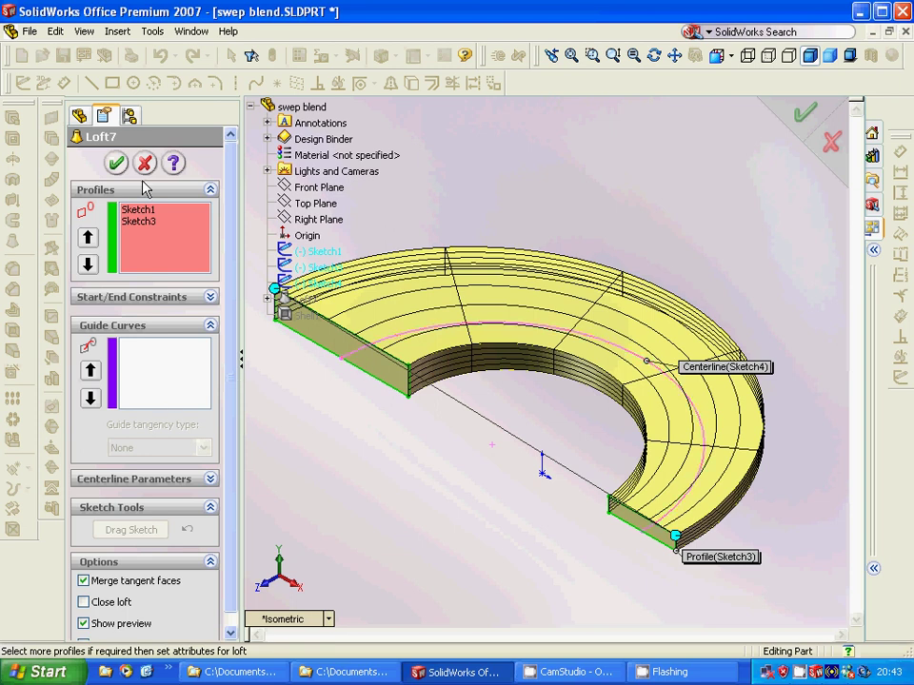
{"action": "left_click", "coordinate": [115, 163]}
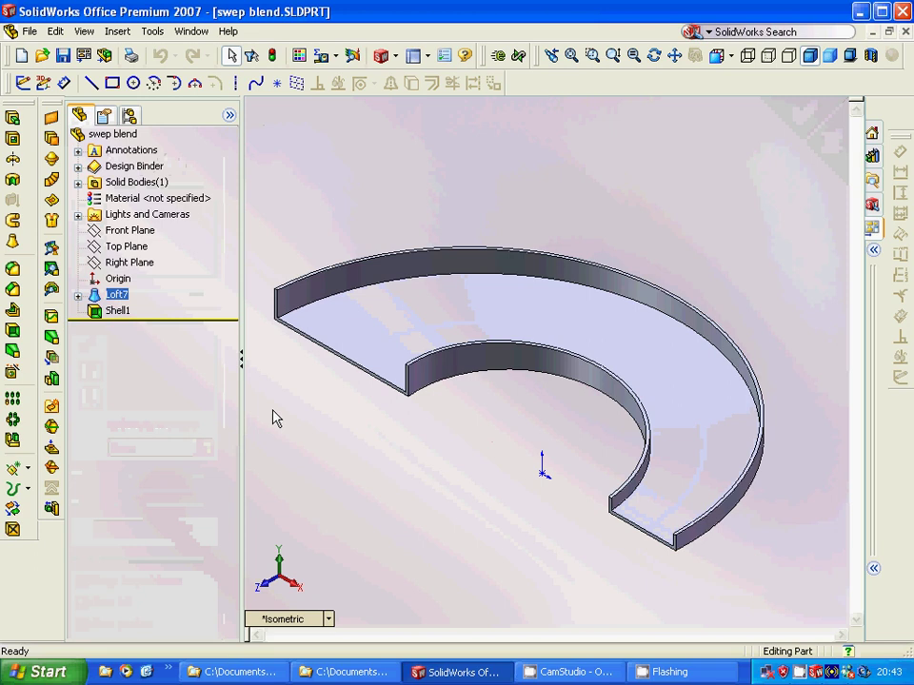
Step: Highlight the Shell1 and Loft7 features to examine which geometry each one contributes to the channel
{"action": "left_click", "coordinate": [124, 316]}
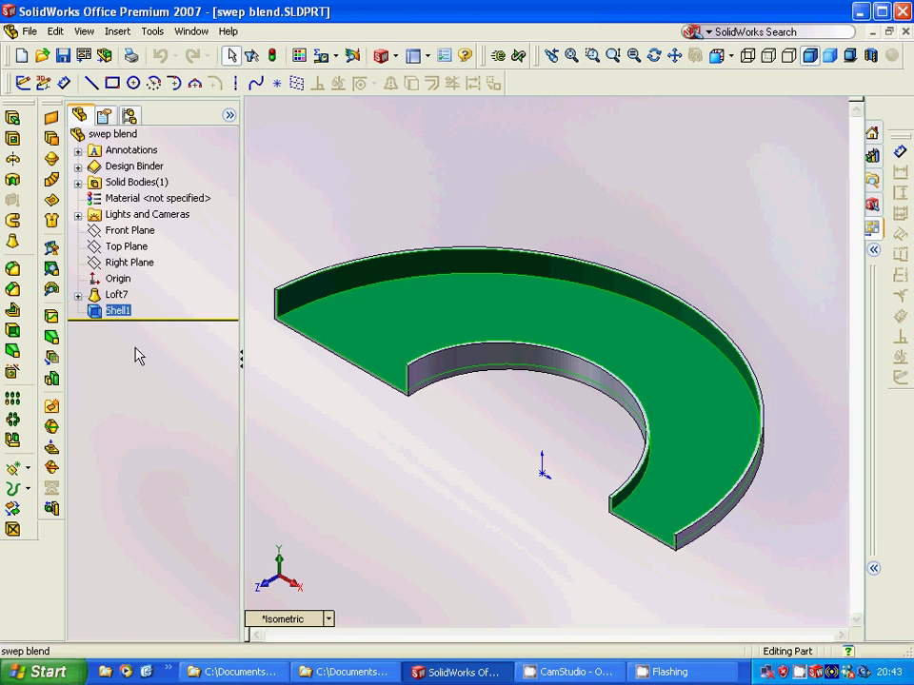
{"action": "left_click", "coordinate": [116, 295], "text": "ctrl"}
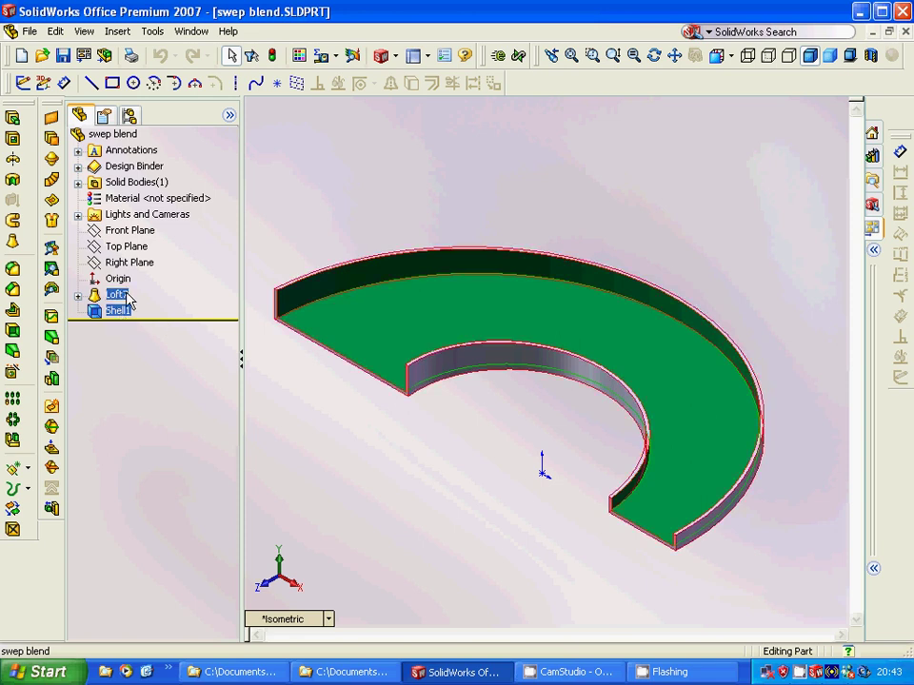
{"action": "left_click", "coordinate": [127, 298], "text": "ctrl"}
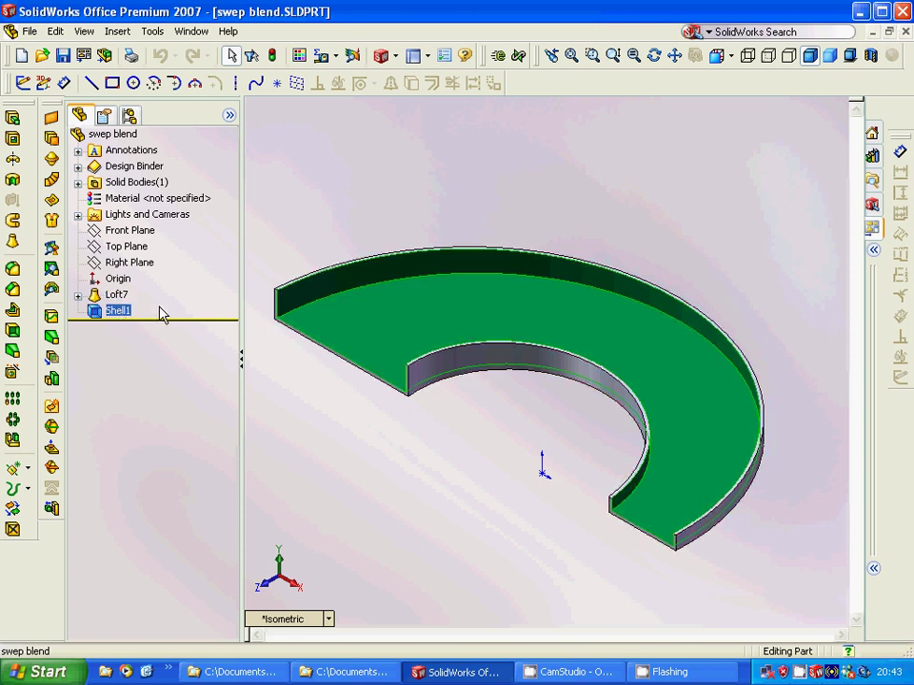
{"action": "right_click", "coordinate": [118, 314]}
{"action": "left_click", "coordinate": [286, 258]}
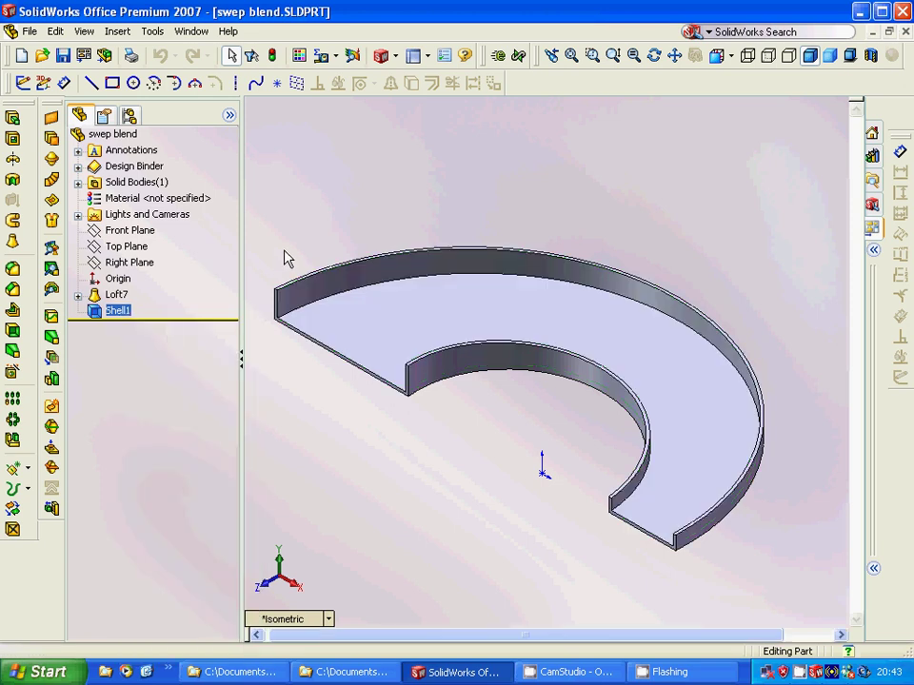
Step: Roll the model back before Shell1 to inspect the solid loft and its upper face, and roll it forward again
{"action": "left_click_drag", "start_coordinate": [177, 317], "coordinate": [177, 306]}
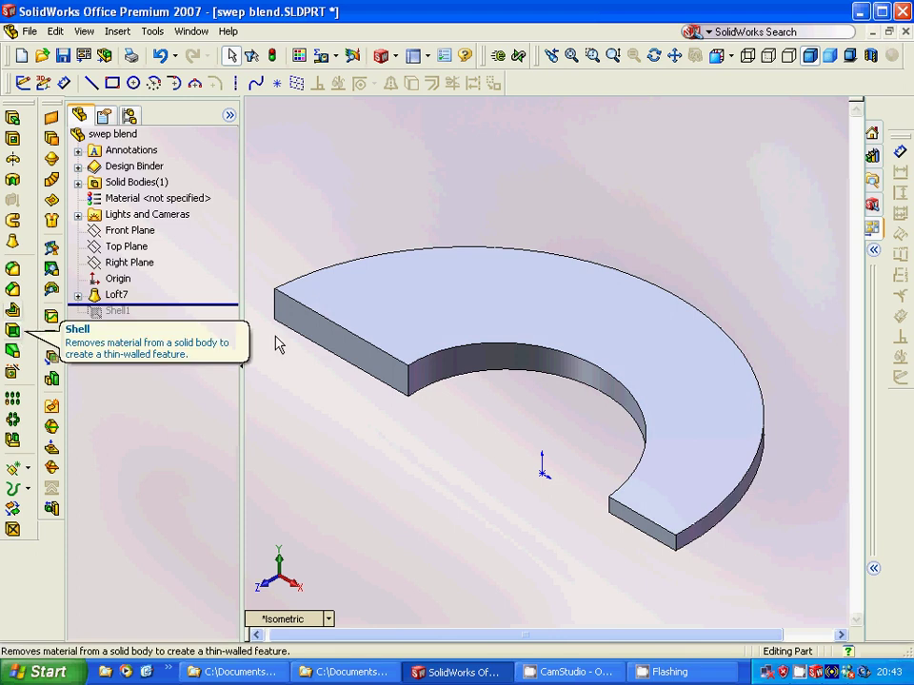
{"action": "left_click", "coordinate": [398, 319]}
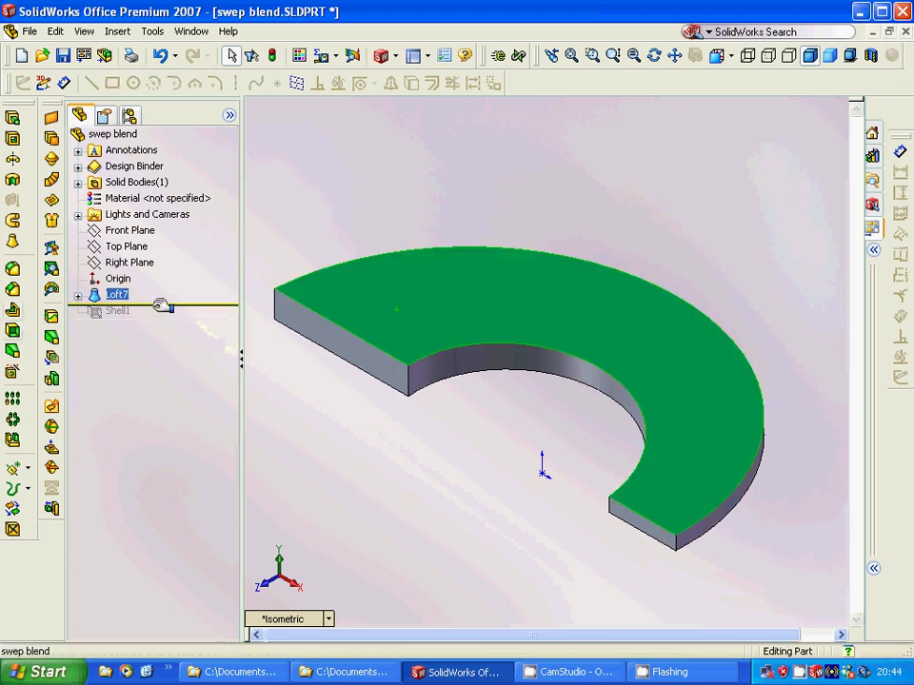
{"action": "left_click_drag", "start_coordinate": [158, 305], "coordinate": [157, 318]}
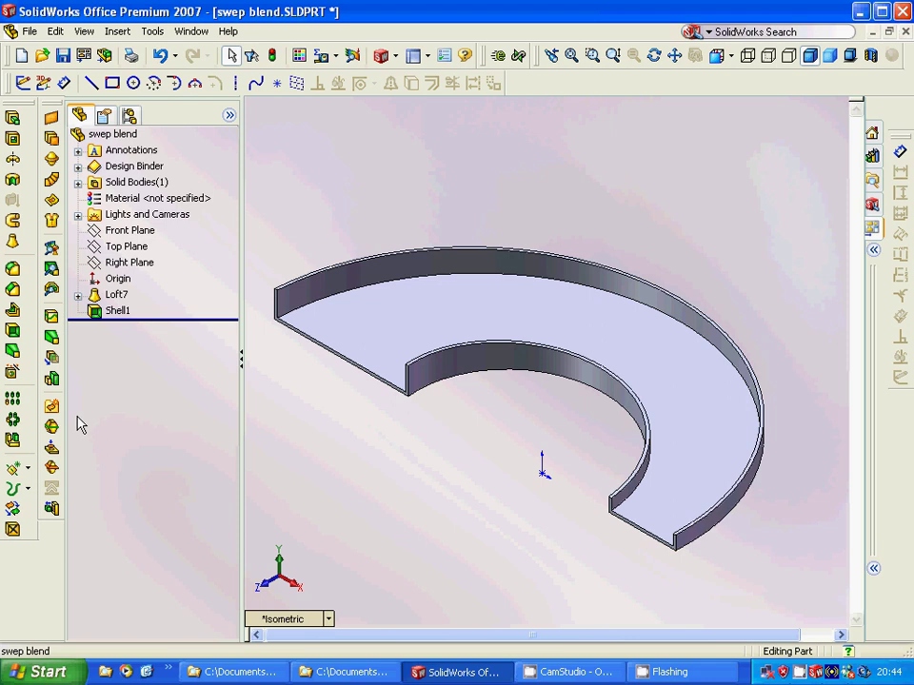
{"action": "left_click", "coordinate": [366, 476]}
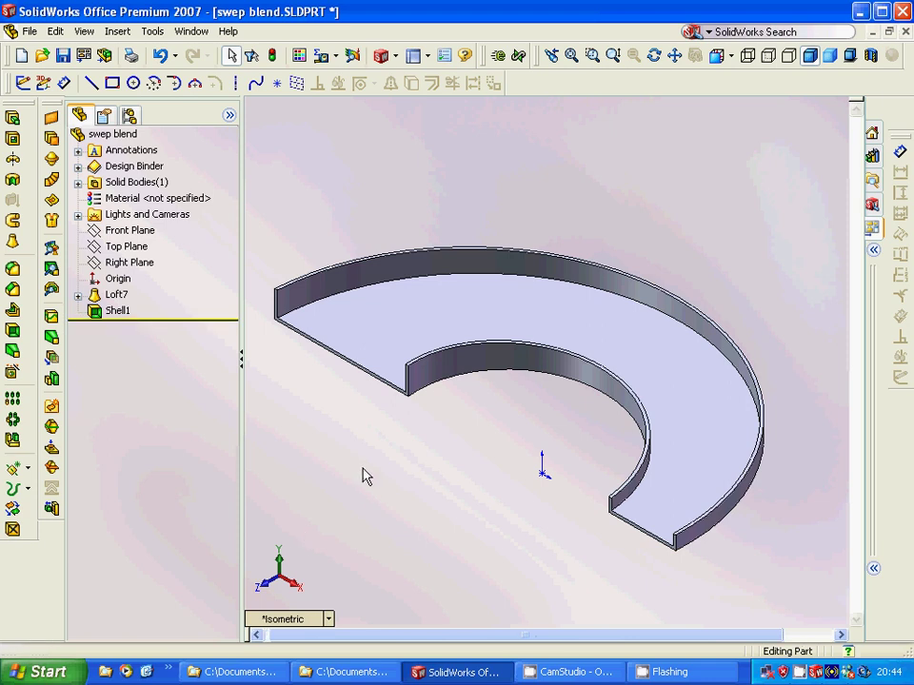
{"action": "left_click", "coordinate": [29, 30]}
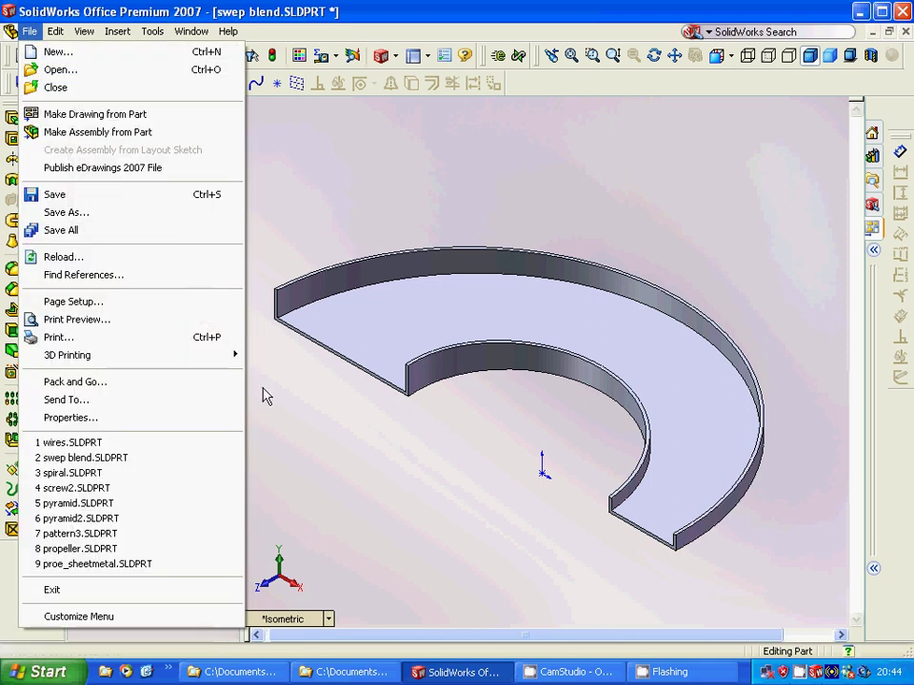
{"action": "left_click", "coordinate": [323, 460]}
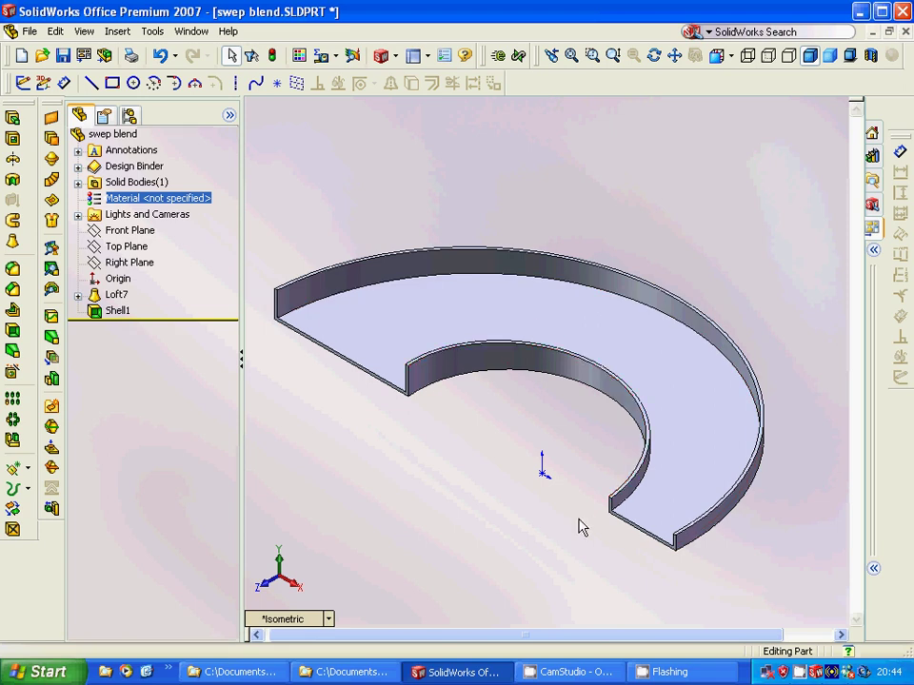
{"action": "left_click", "coordinate": [118, 278]}
{"action": "left_click", "coordinate": [112, 133]}
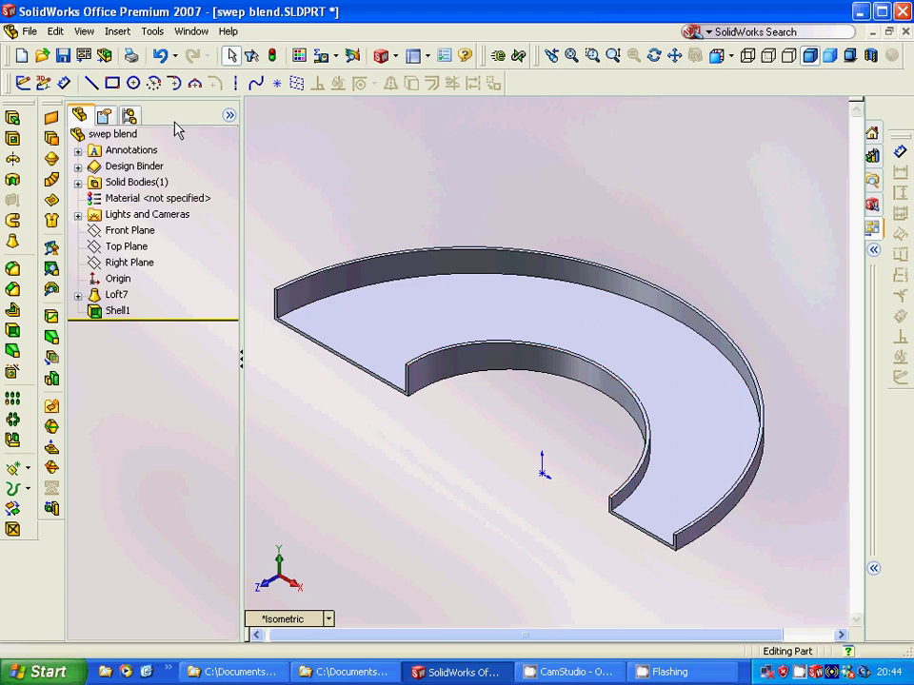
Step: Close swep blend.SLDPRT without saving its changes
{"action": "left_click", "coordinate": [29, 31]}
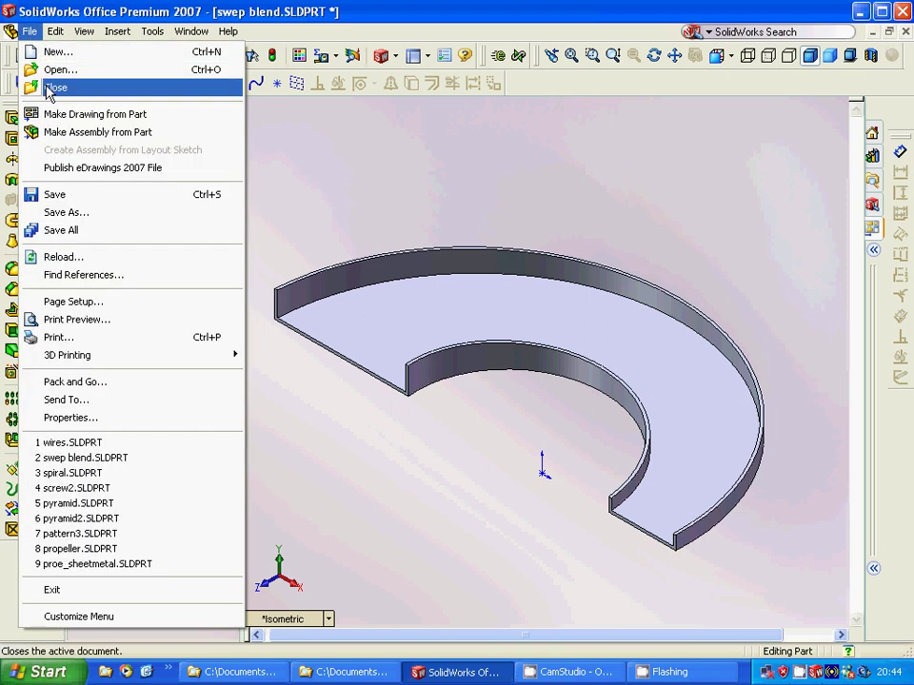
{"action": "left_click", "coordinate": [45, 88]}
{"action": "left_click", "coordinate": [447, 361]}
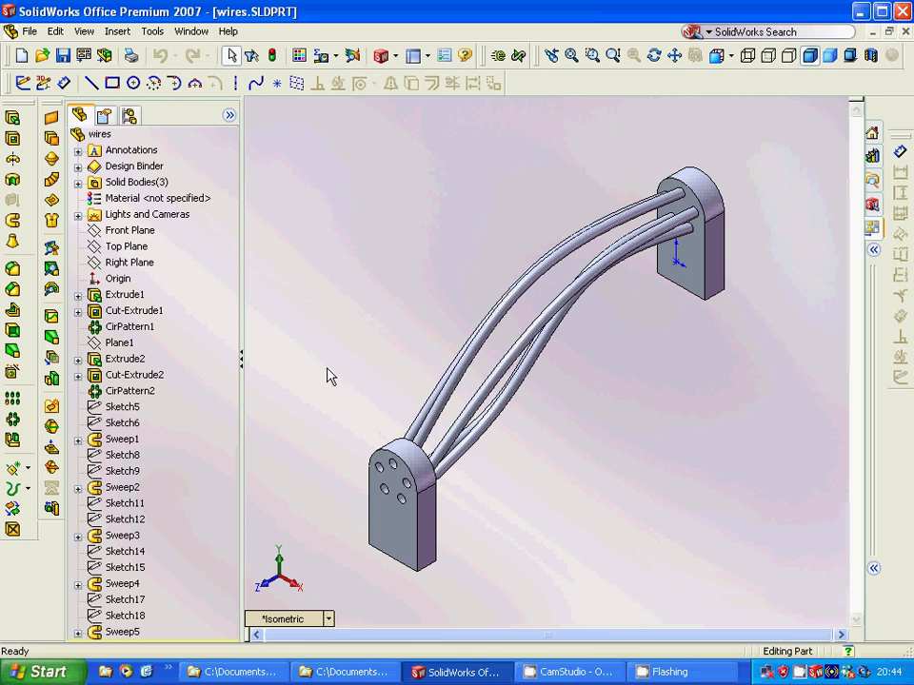
Step: Suppress Extrude1 and Extrude2 in the wires part together with their dependent features
{"action": "left_click", "coordinate": [117, 296]}
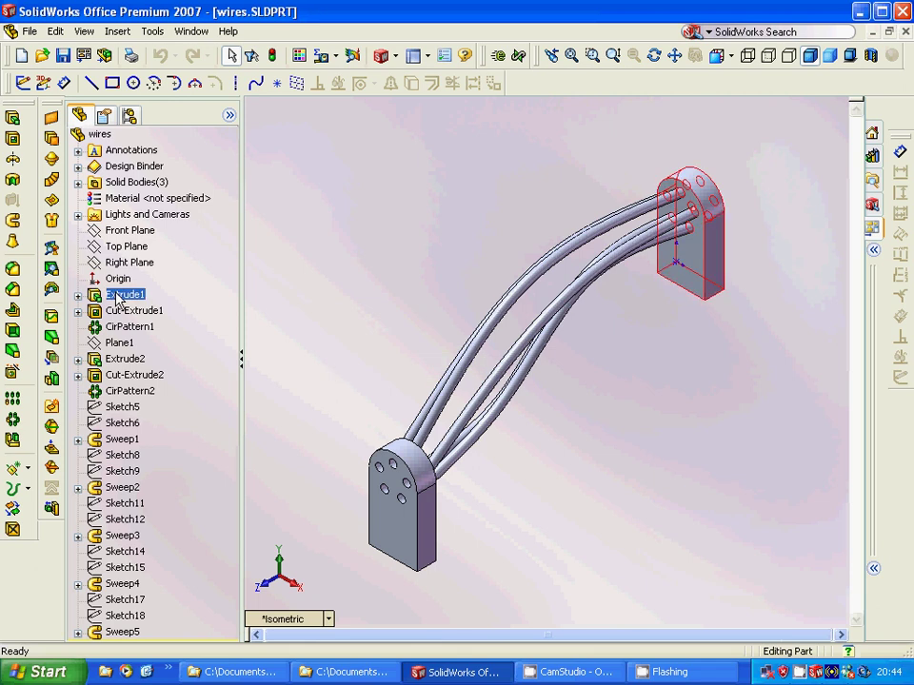
{"action": "right_click", "coordinate": [118, 298]}
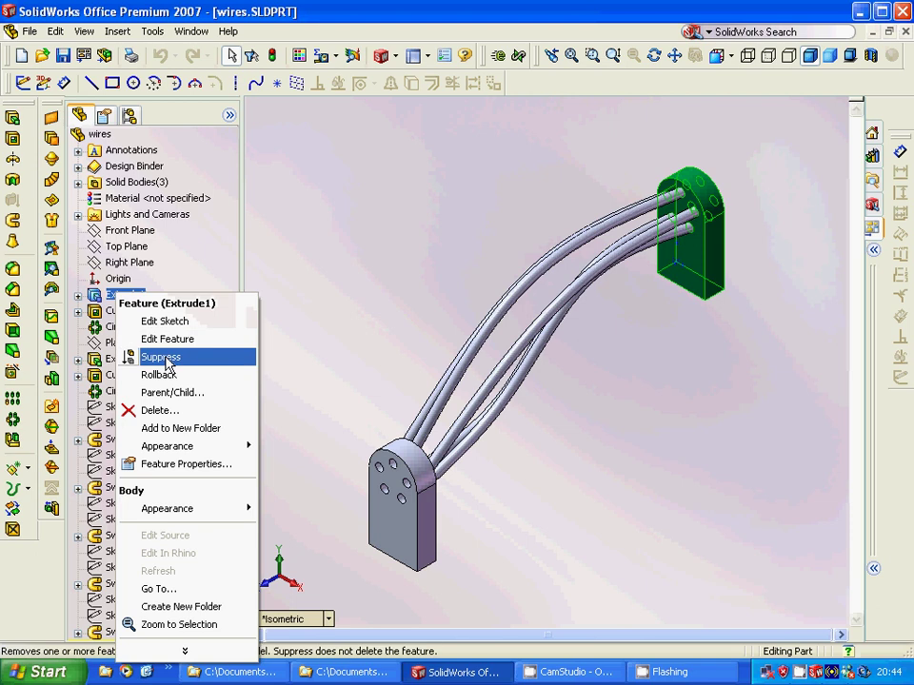
{"action": "left_click", "coordinate": [162, 356]}
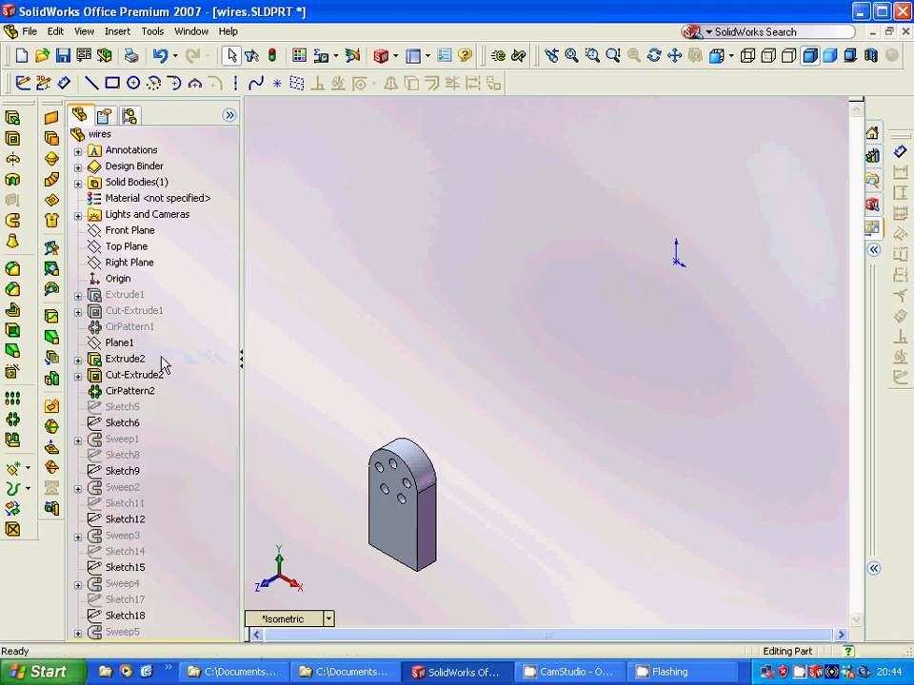
{"action": "left_click", "coordinate": [148, 385]}
{"action": "left_click", "coordinate": [126, 358]}
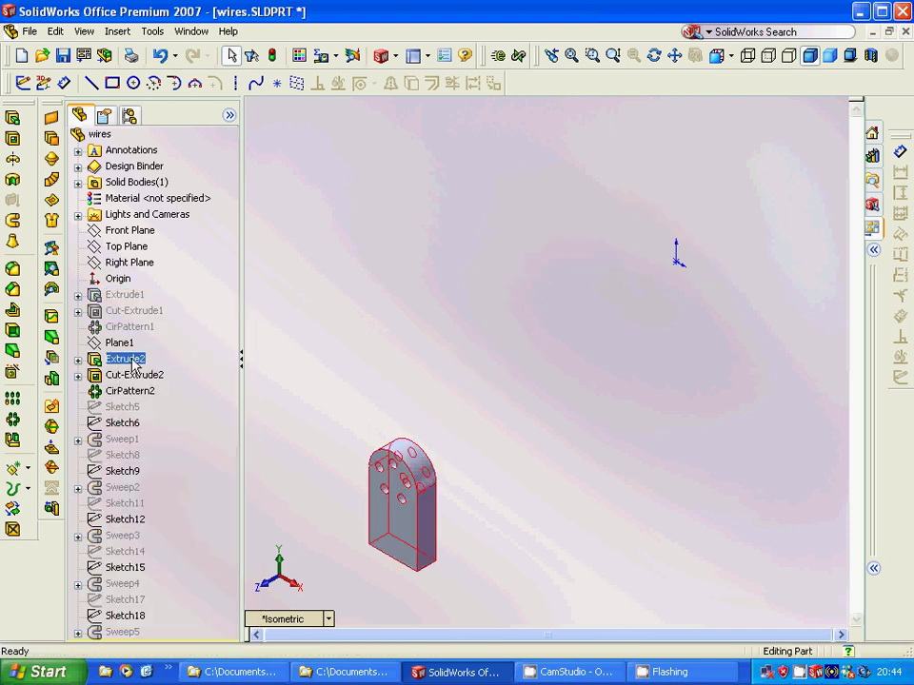
{"action": "right_click", "coordinate": [133, 361]}
{"action": "left_click", "coordinate": [176, 379]}
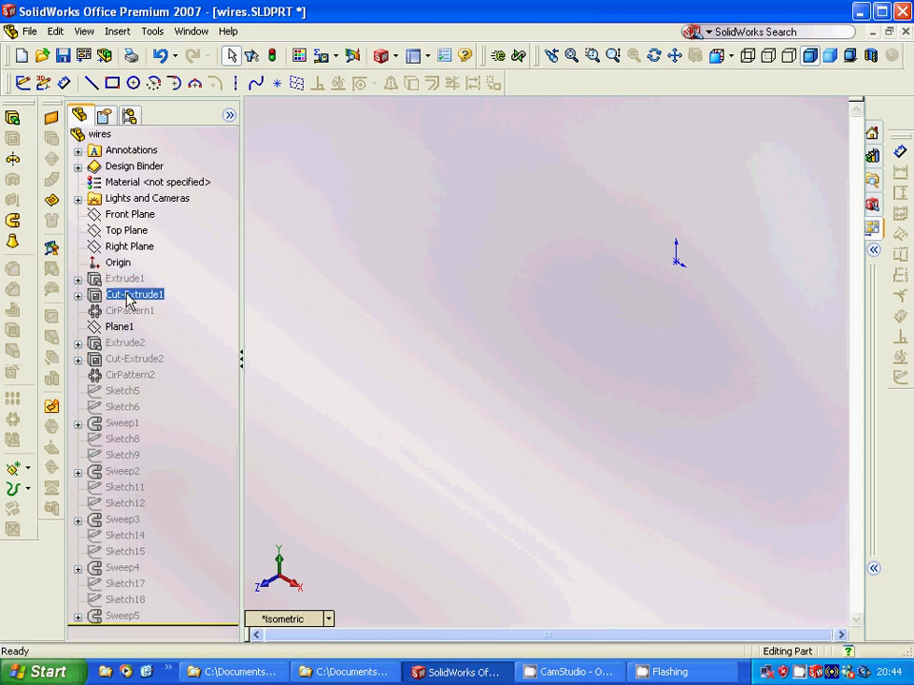
Step: Highlight Extrude1's Sketch1 profile and unsuppress Extrude1 to restore the first rounded block
{"action": "left_click", "coordinate": [77, 279]}
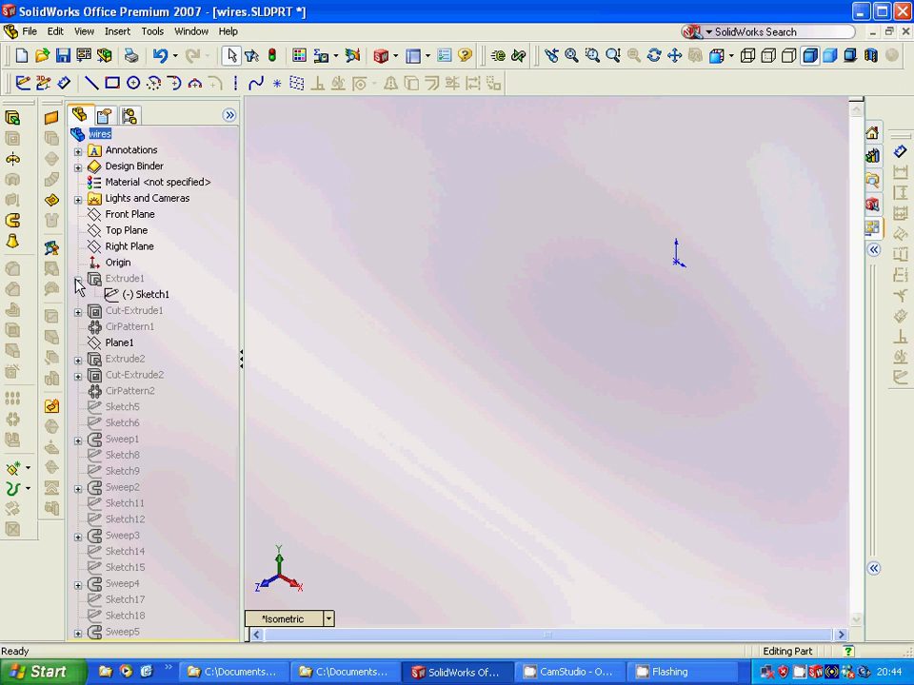
{"action": "left_click", "coordinate": [143, 296]}
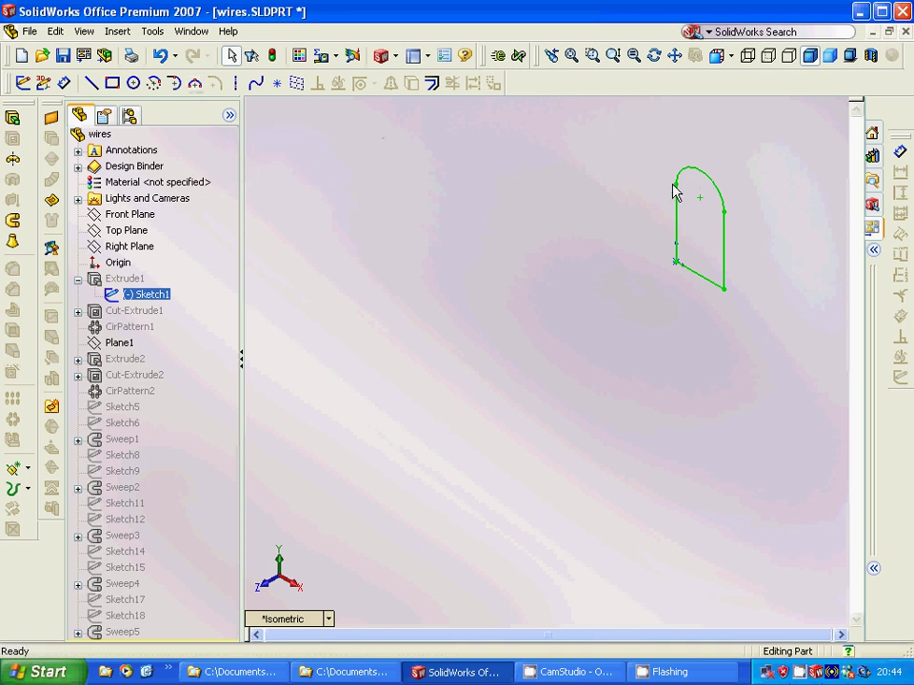
{"action": "right_click", "coordinate": [136, 286]}
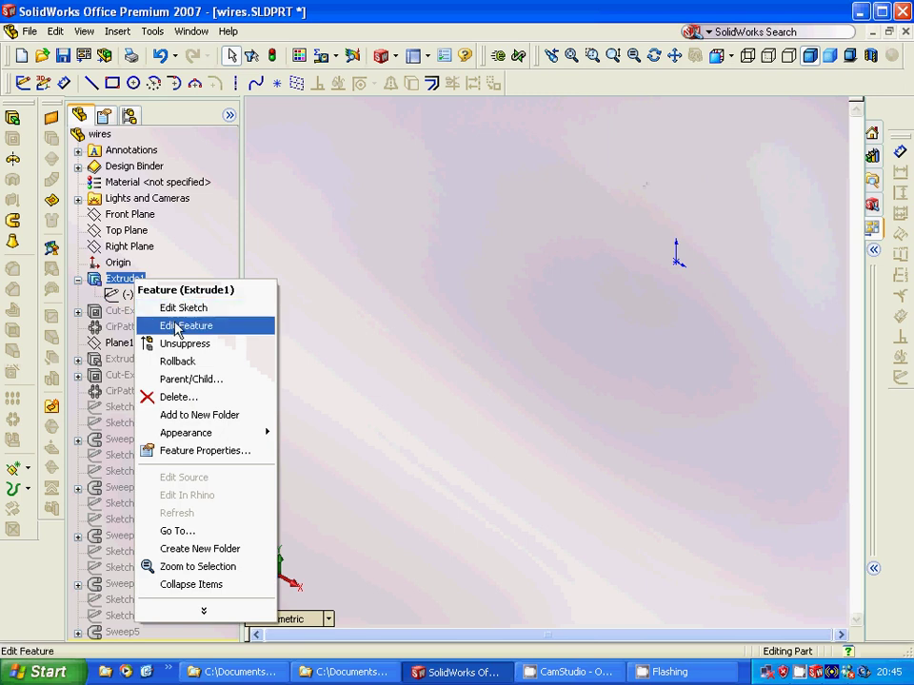
{"action": "left_click", "coordinate": [174, 343]}
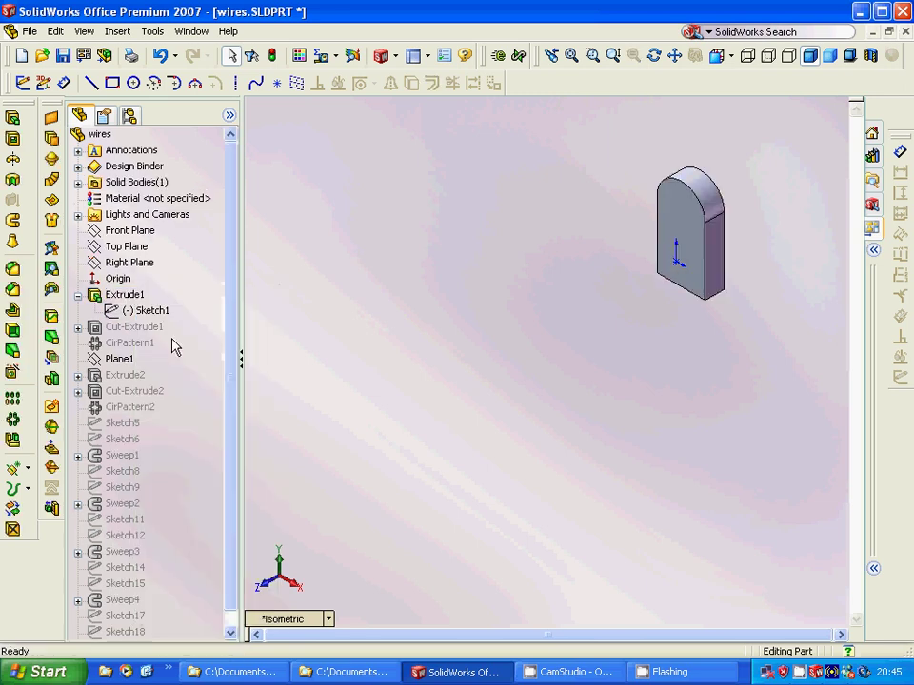
Step: Try to edit the sketch of the suppressed Cut-Extrude1 feature
{"action": "left_click", "coordinate": [129, 328]}
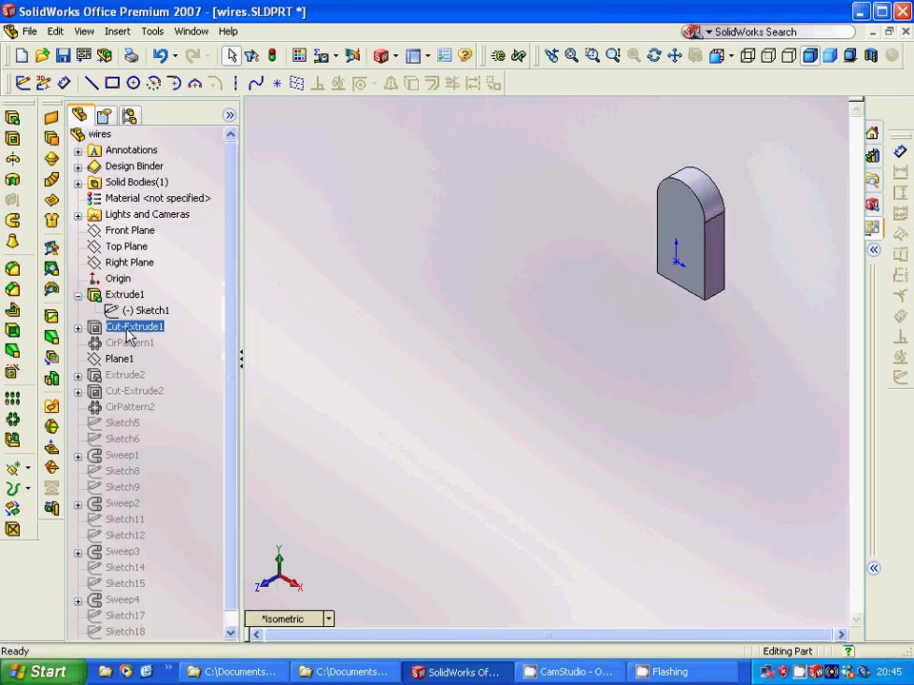
{"action": "right_click", "coordinate": [127, 330]}
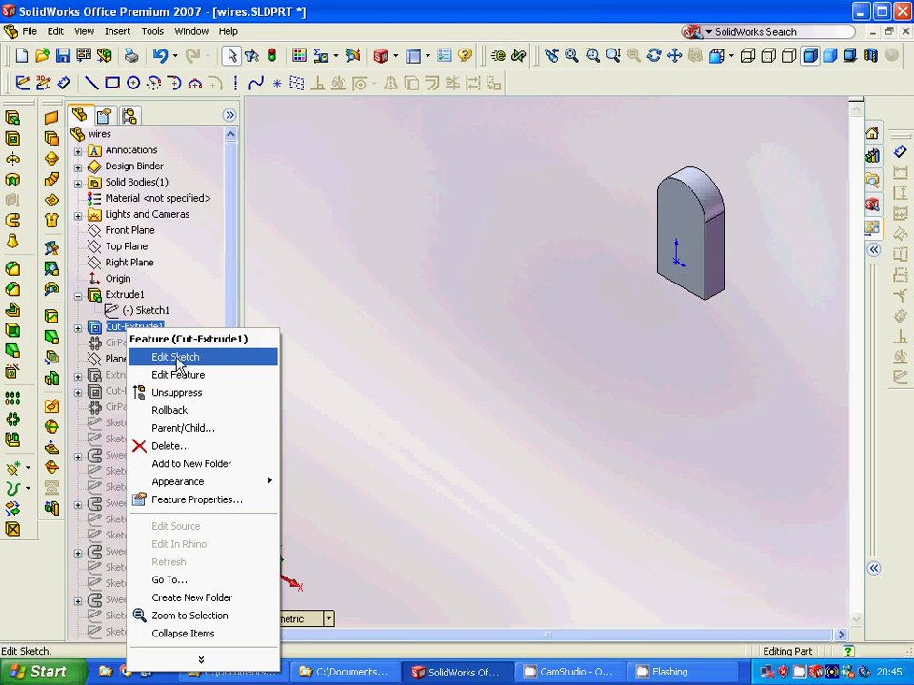
{"action": "left_click", "coordinate": [176, 358]}
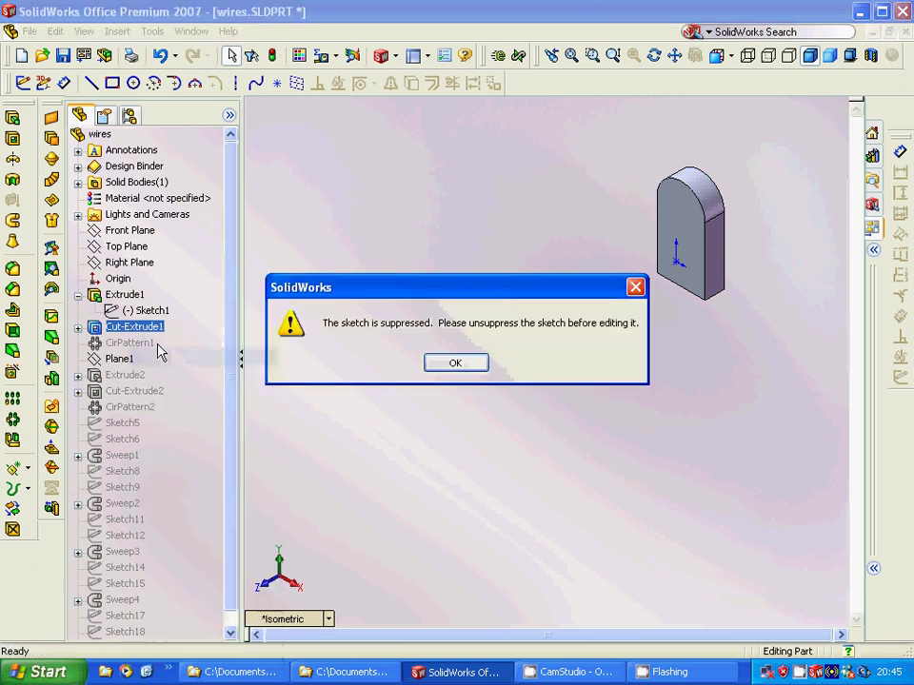
{"action": "left_click", "coordinate": [636, 287]}
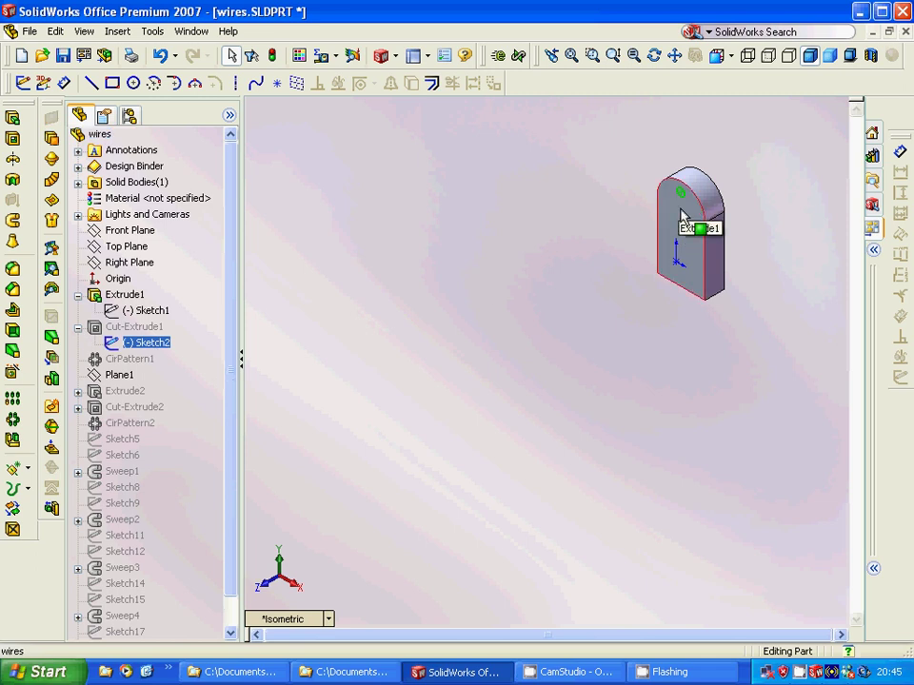
Step: Unsuppress Cut-Extrude1 and the CirPattern1 circular pattern to restore the holes in the first block
{"action": "right_click", "coordinate": [122, 329]}
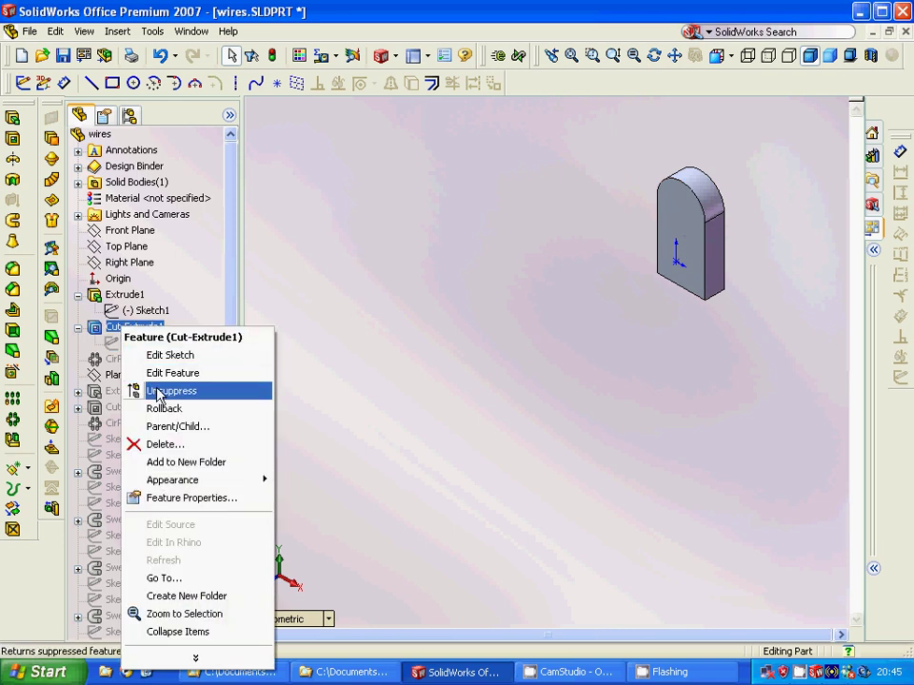
{"action": "left_click", "coordinate": [157, 391]}
{"action": "left_click", "coordinate": [135, 361]}
{"action": "right_click", "coordinate": [134, 361]}
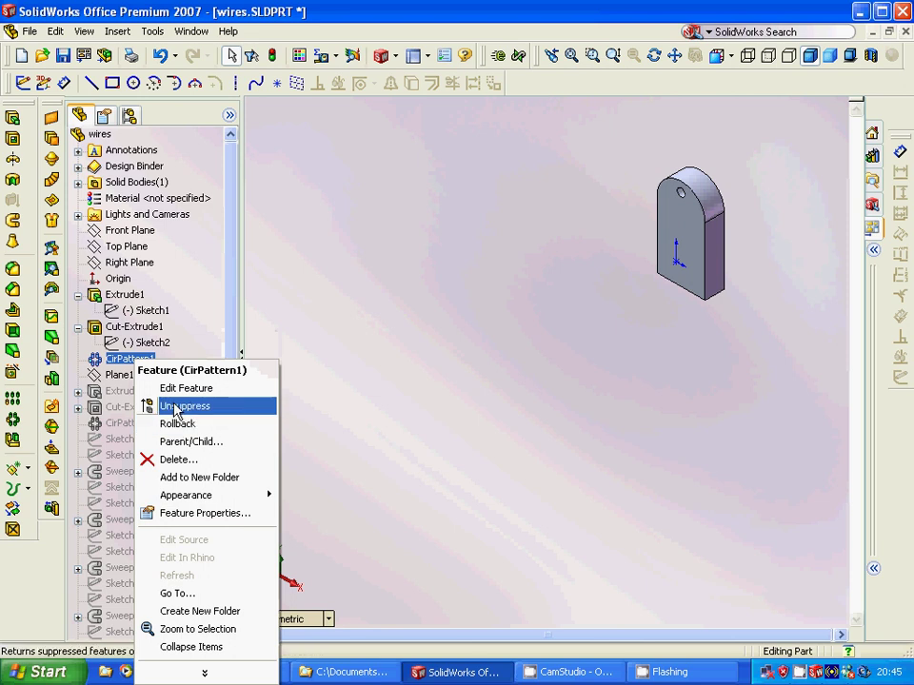
{"action": "left_click", "coordinate": [177, 406]}
{"action": "left_click", "coordinate": [118, 376]}
{"action": "left_click", "coordinate": [130, 358]}
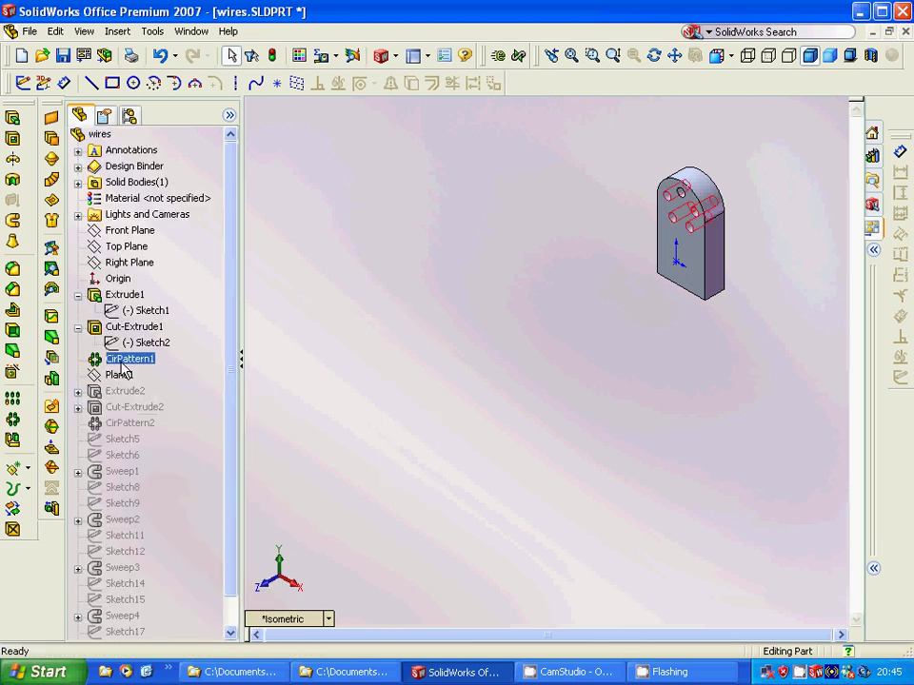
Step: Turn on the display of temporary axes for the block's holes and rounded end
{"action": "left_click", "coordinate": [131, 151]}
{"action": "left_click", "coordinate": [83, 31]}
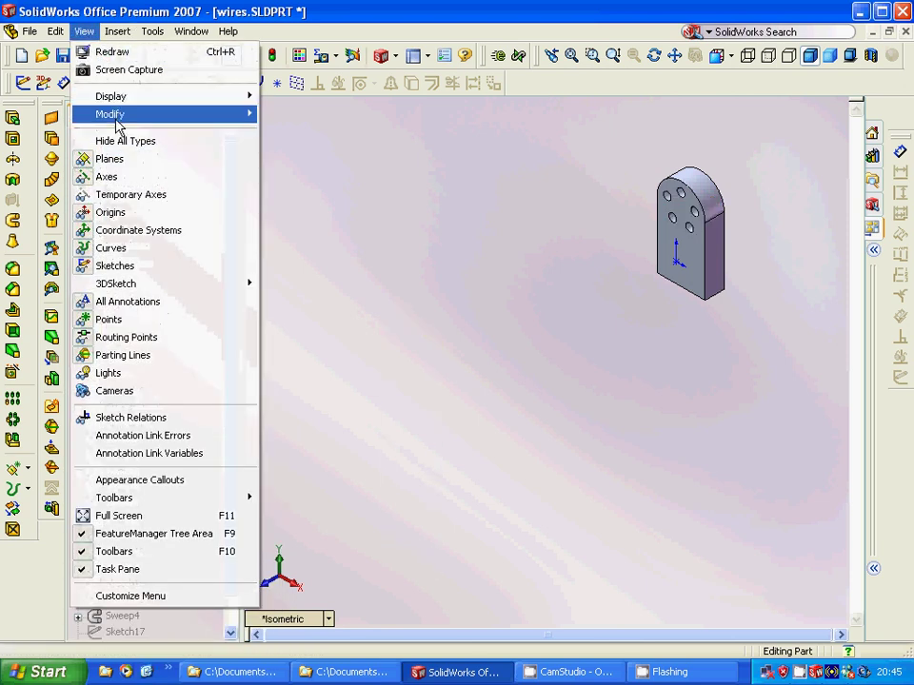
{"action": "left_click", "coordinate": [122, 195]}
{"action": "left_click", "coordinate": [99, 214]}
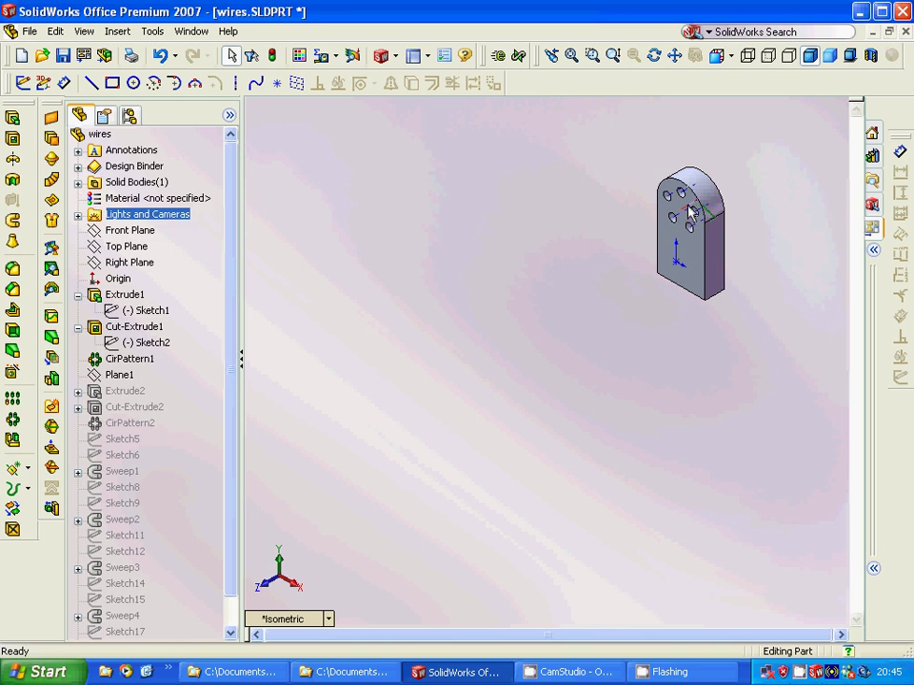
Step: Turn off the temporary axes display, highlight Extrude1's Sketch1 and collapse the Extrude1 and Cut-Extrude1 features
{"action": "left_click", "coordinate": [83, 30]}
{"action": "left_click", "coordinate": [138, 198]}
{"action": "left_click", "coordinate": [112, 310]}
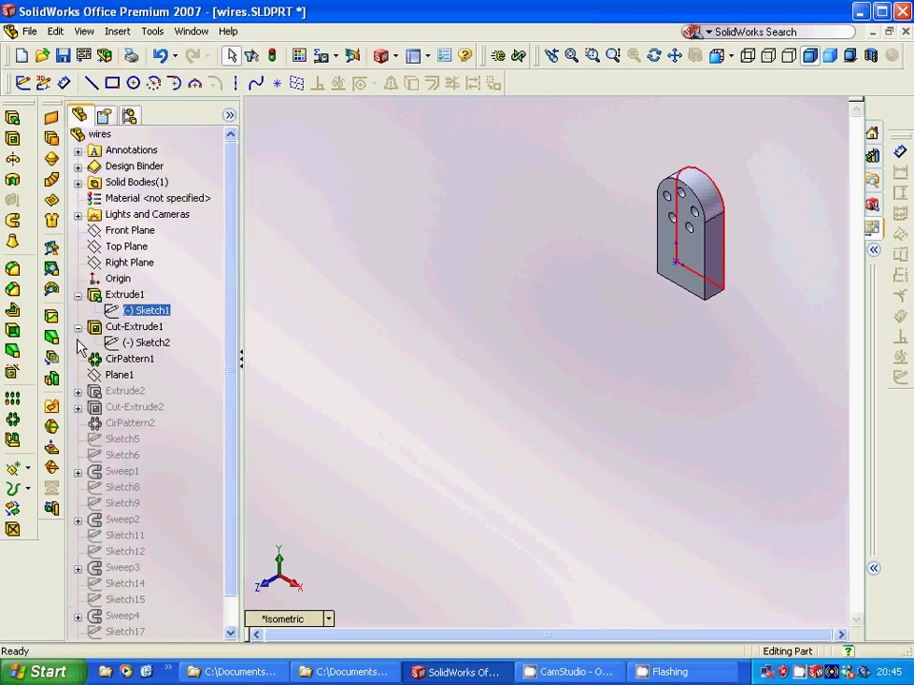
{"action": "left_click", "coordinate": [78, 327]}
{"action": "left_click", "coordinate": [79, 294]}
Step: Open Plane1's definition to review its reference plane and offset distance, and close it without changes
{"action": "left_click", "coordinate": [93, 344]}
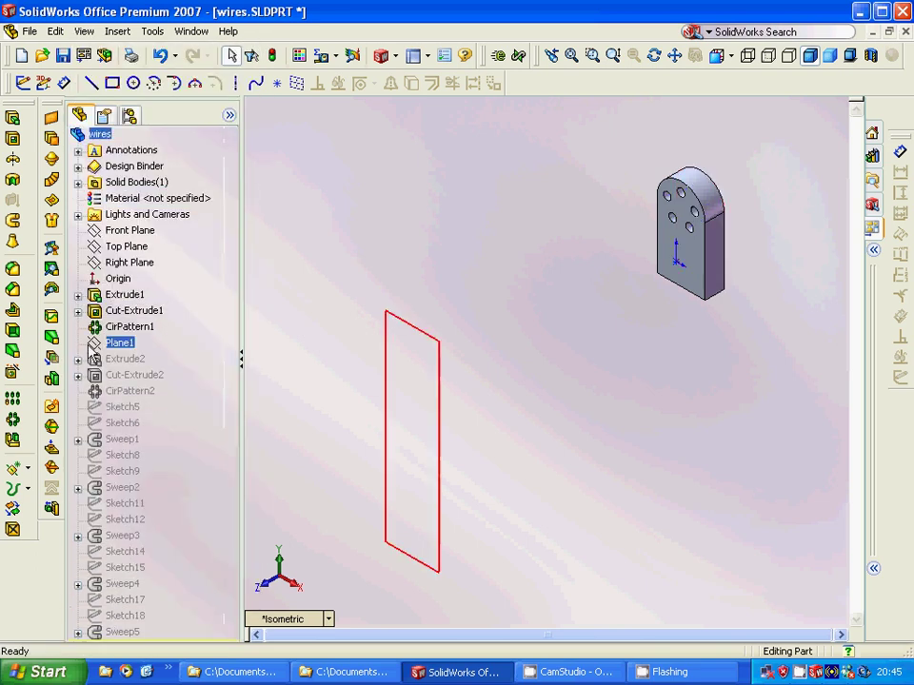
{"action": "right_click", "coordinate": [113, 346]}
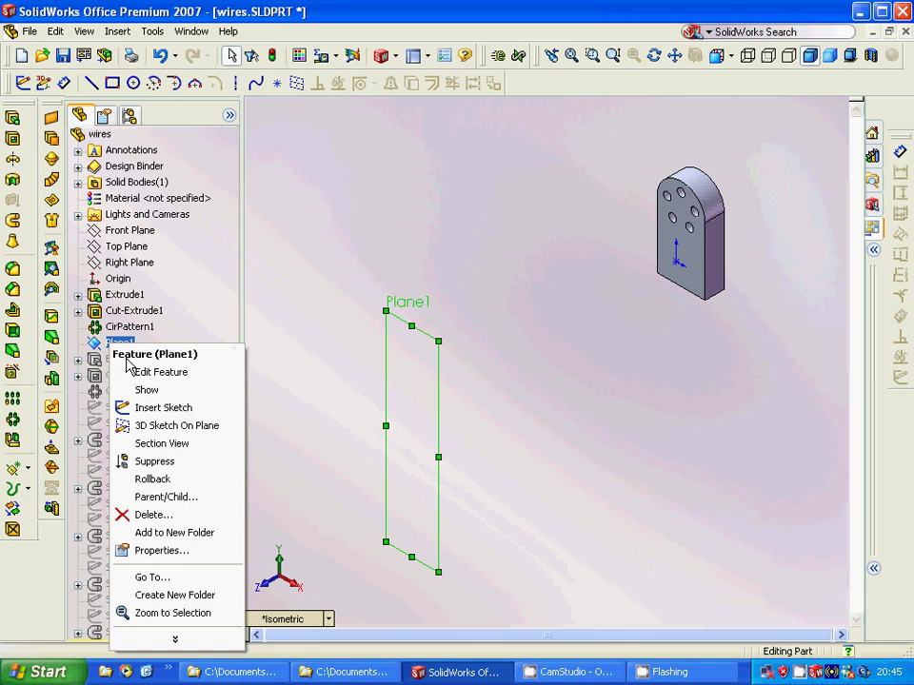
{"action": "left_click", "coordinate": [138, 374]}
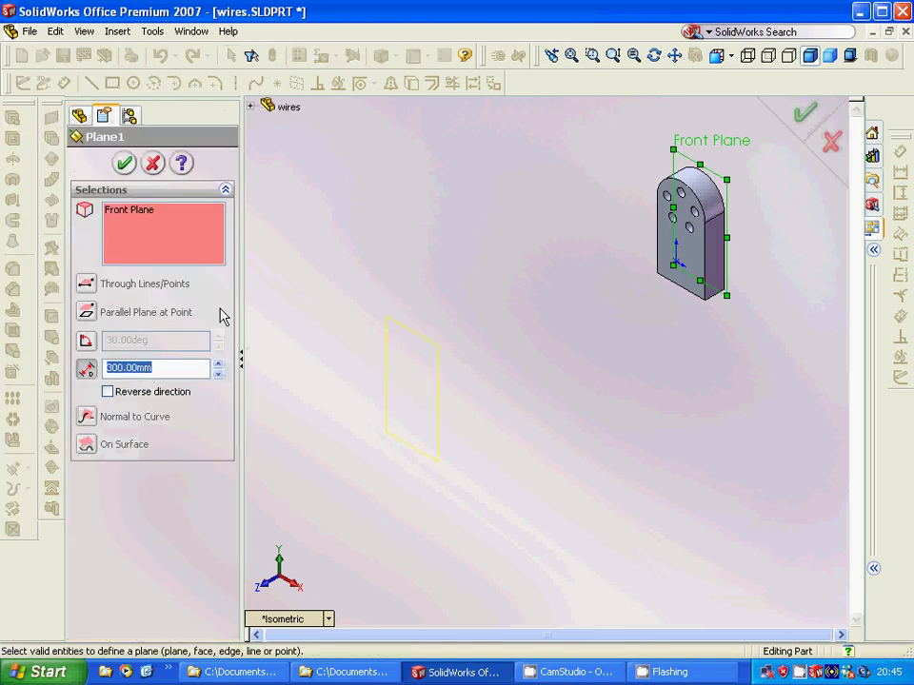
{"action": "left_click", "coordinate": [125, 163]}
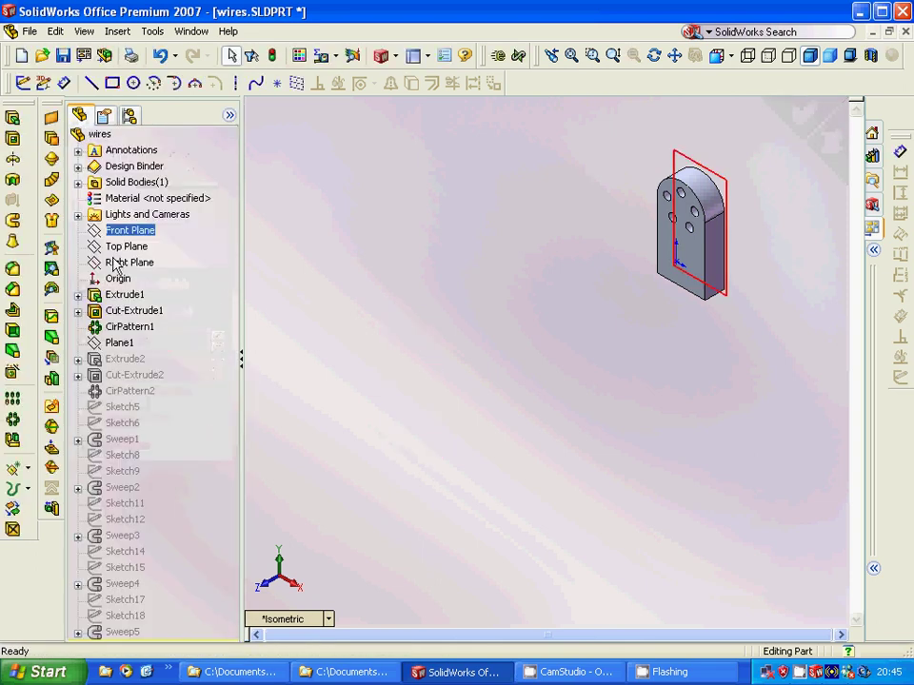
Step: Highlight Extrude2's Sketch3 profile and unsuppress Extrude2 to restore the second rounded block
{"action": "left_click", "coordinate": [78, 359]}
{"action": "left_click", "coordinate": [143, 374]}
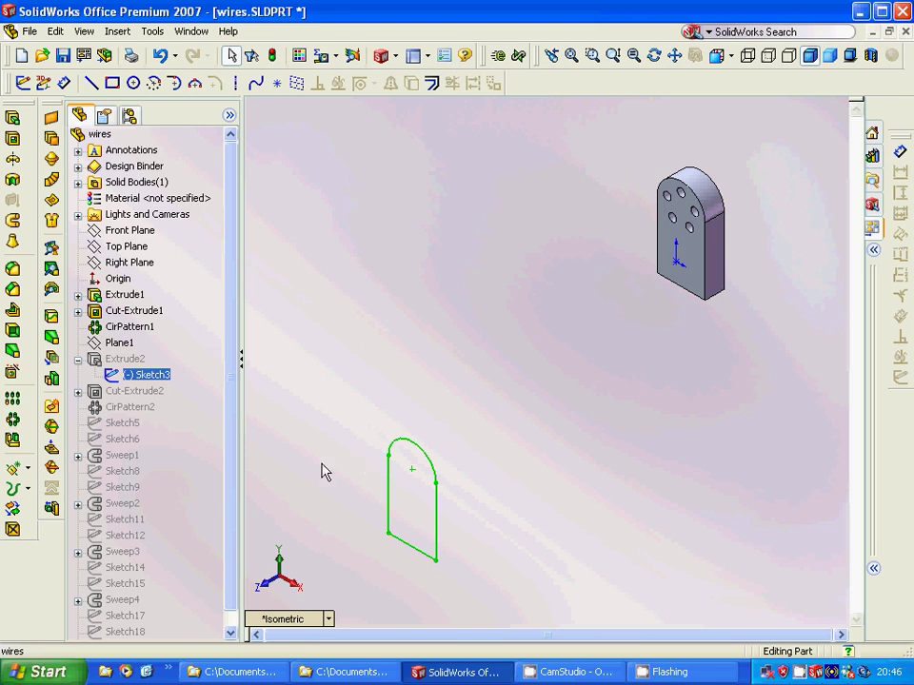
{"action": "right_click", "coordinate": [137, 360]}
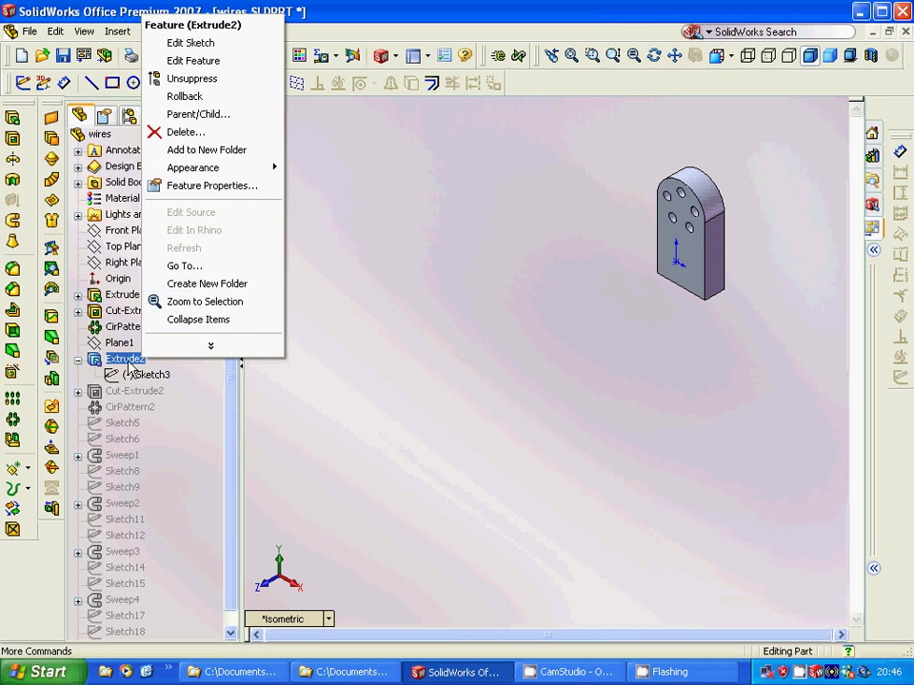
{"action": "left_click", "coordinate": [128, 362]}
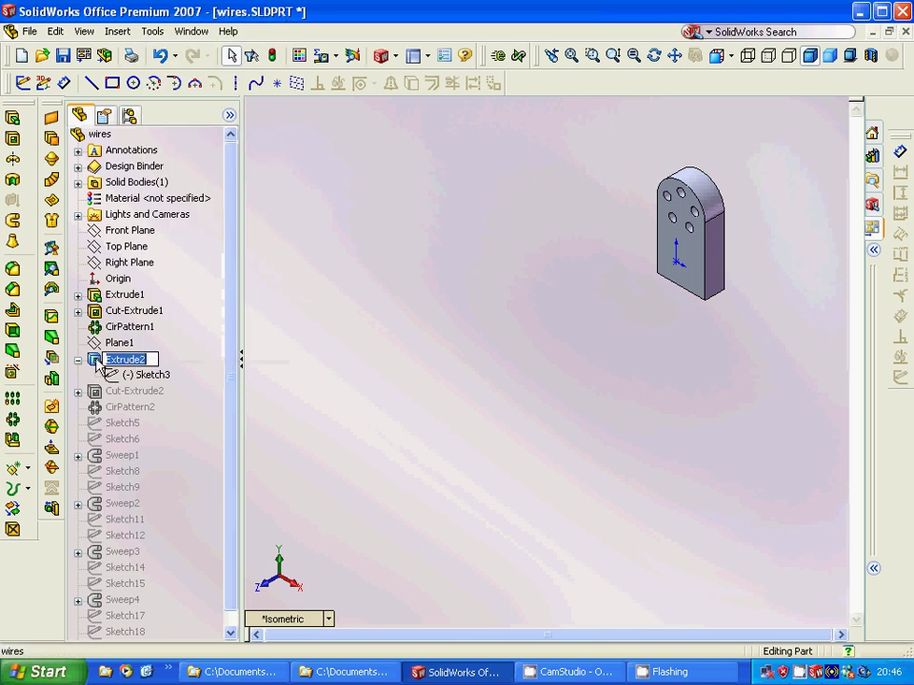
{"action": "key", "text": "Escape"}
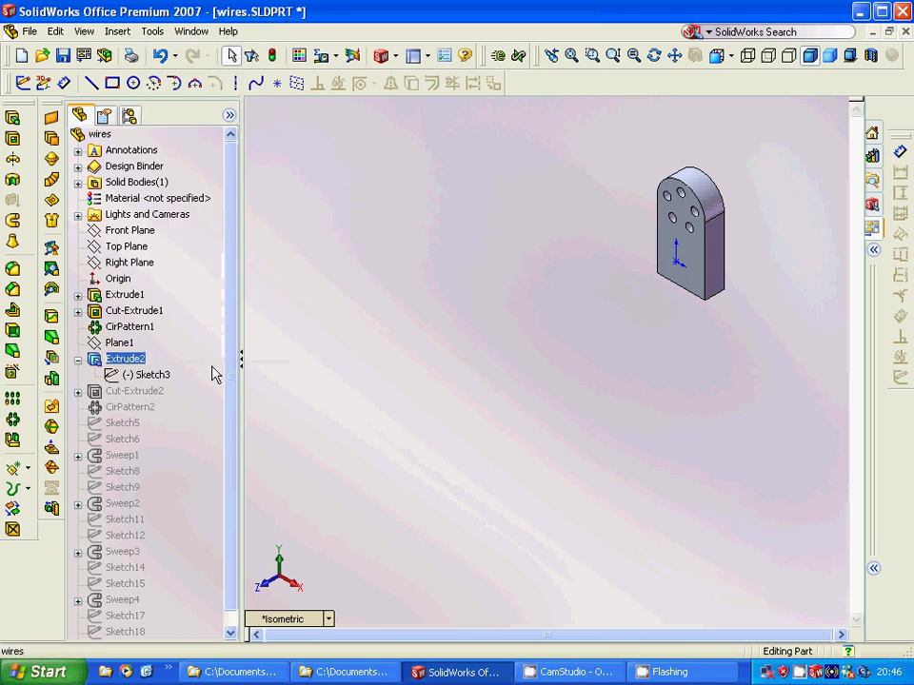
{"action": "right_click", "coordinate": [124, 364]}
{"action": "left_click", "coordinate": [191, 81]}
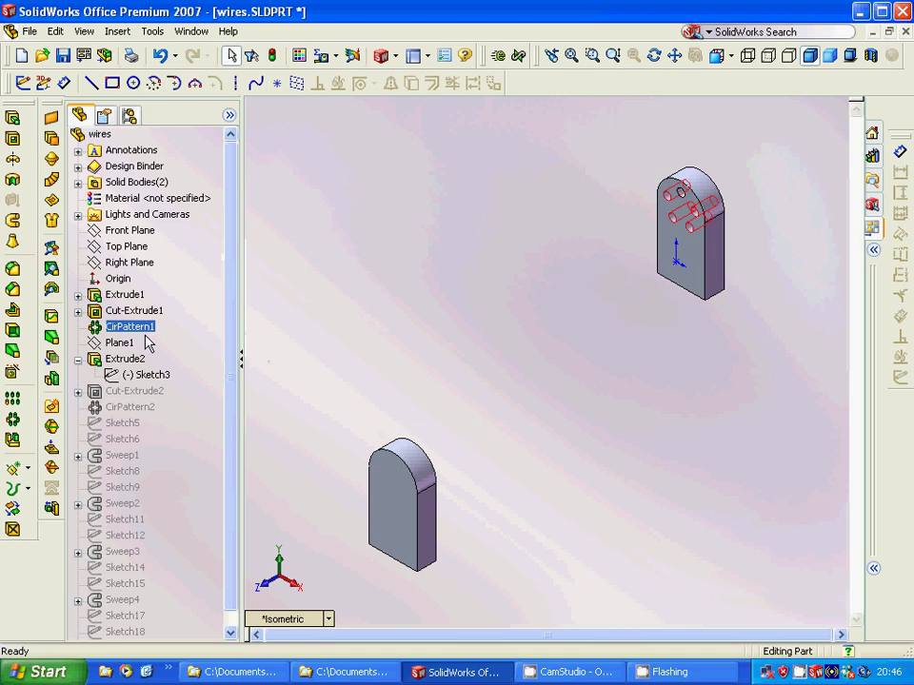
Step: Unsuppress Cut-Extrude2 and the CirPattern2 circular pattern to restore the second block's holes, and collapse its features
{"action": "left_click", "coordinate": [158, 409]}
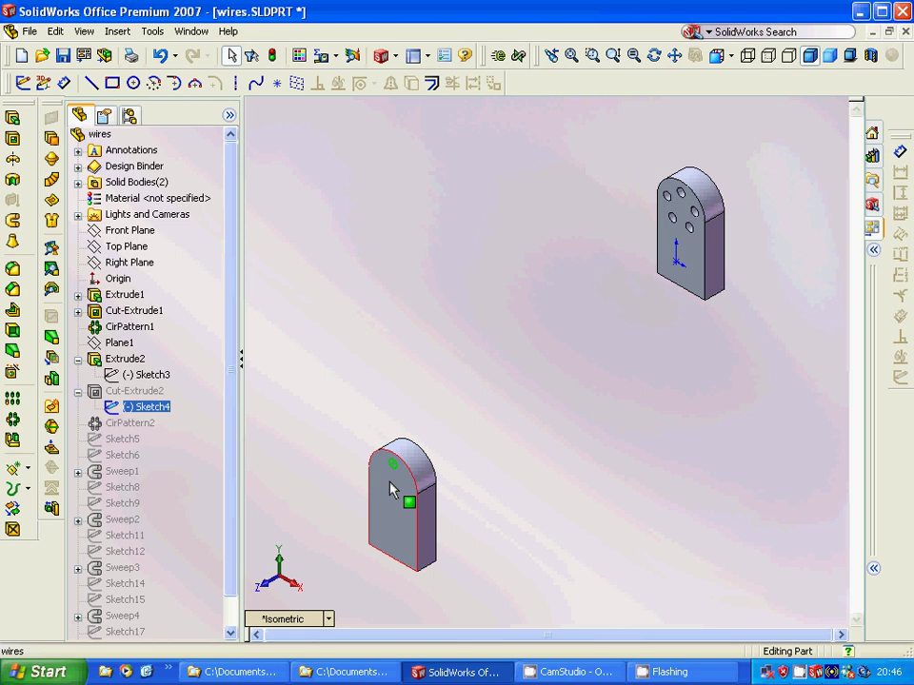
{"action": "right_click", "coordinate": [134, 391]}
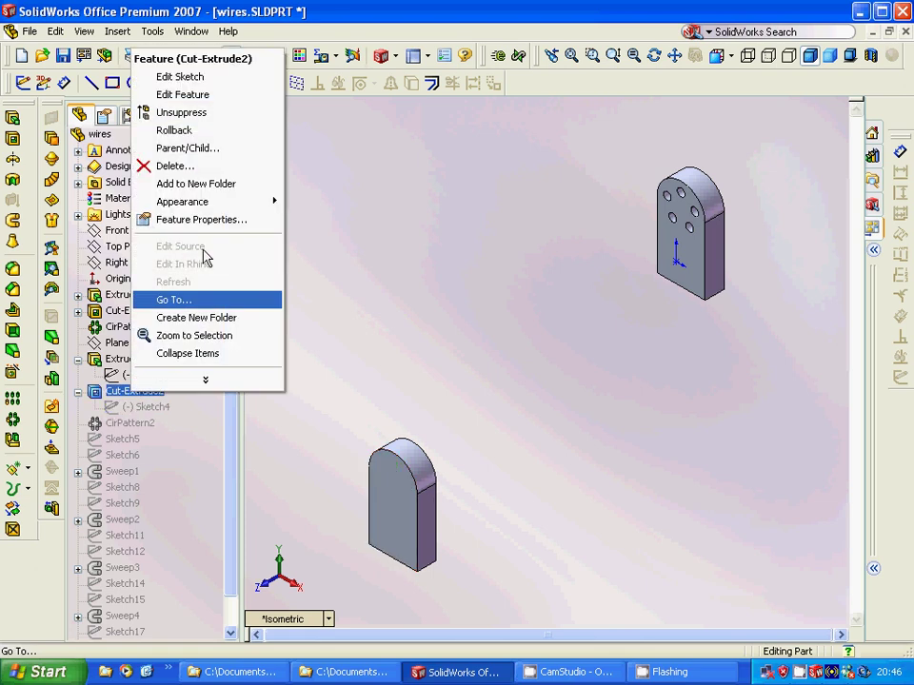
{"action": "left_click", "coordinate": [203, 113]}
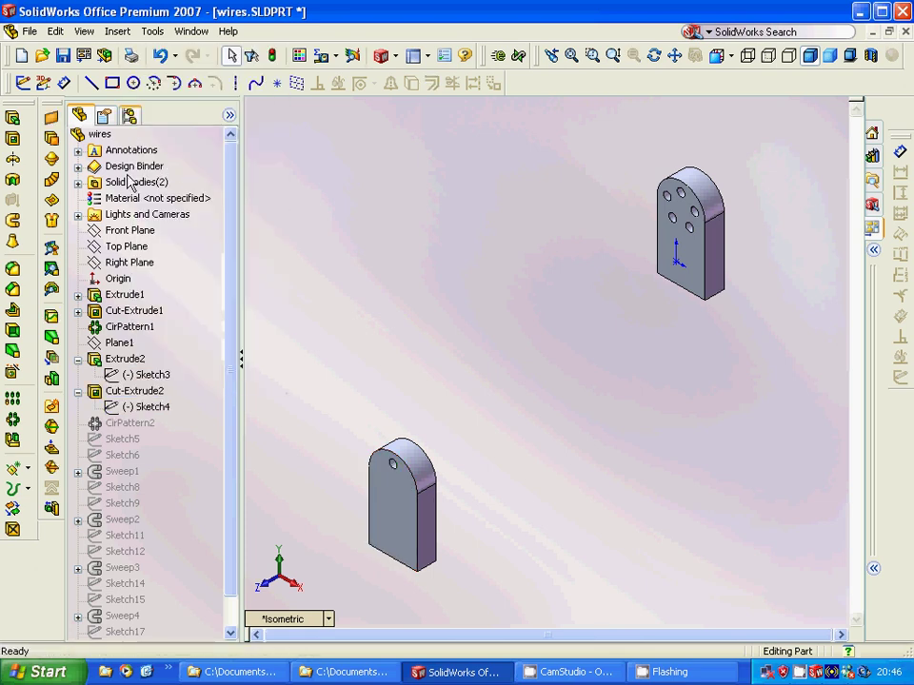
{"action": "right_click", "coordinate": [130, 429]}
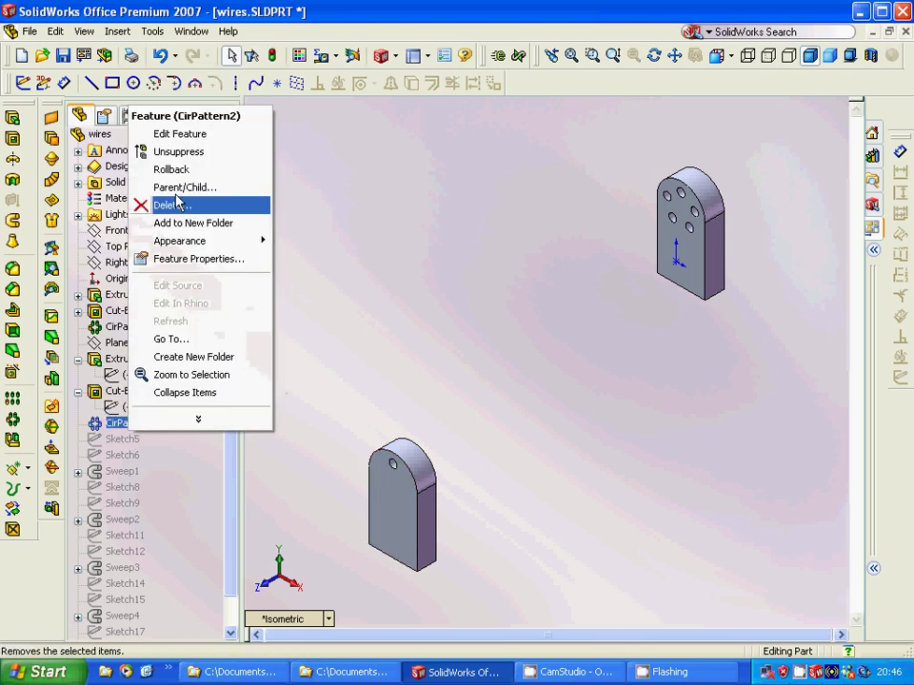
{"action": "left_click", "coordinate": [175, 150]}
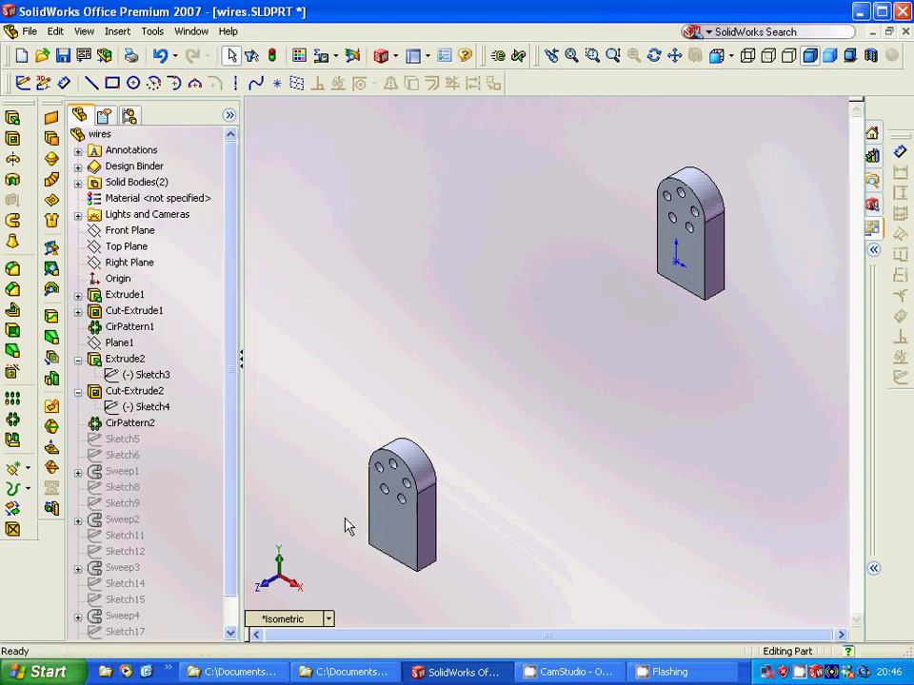
{"action": "left_click", "coordinate": [132, 456]}
{"action": "left_click", "coordinate": [78, 391]}
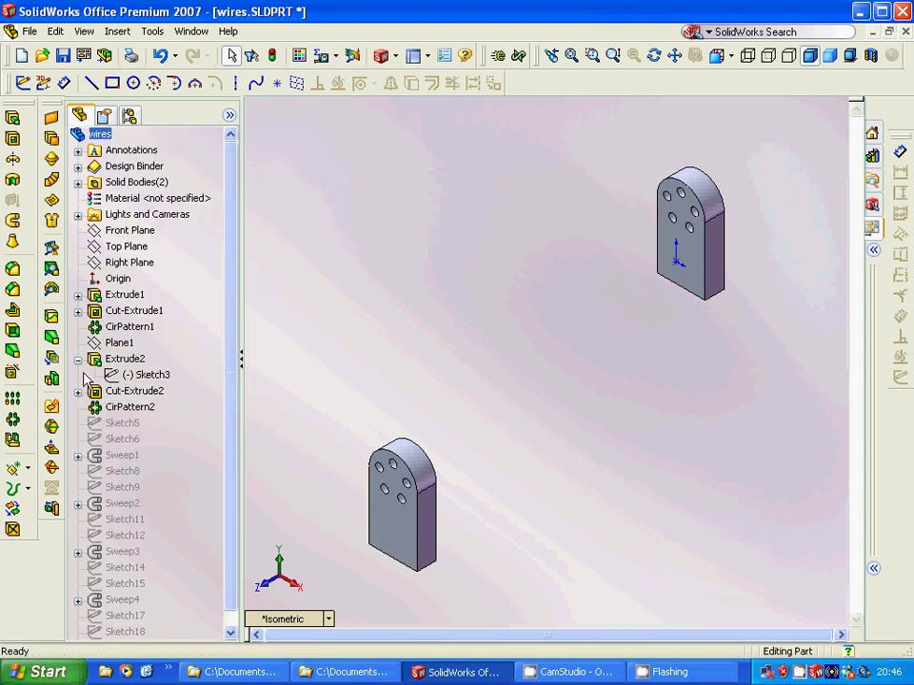
{"action": "left_click", "coordinate": [78, 359]}
Step: Examine which hole Sketch5 marks on the first block and which hole Sketch6 marks on the second block's facing side
{"action": "left_click", "coordinate": [121, 410]}
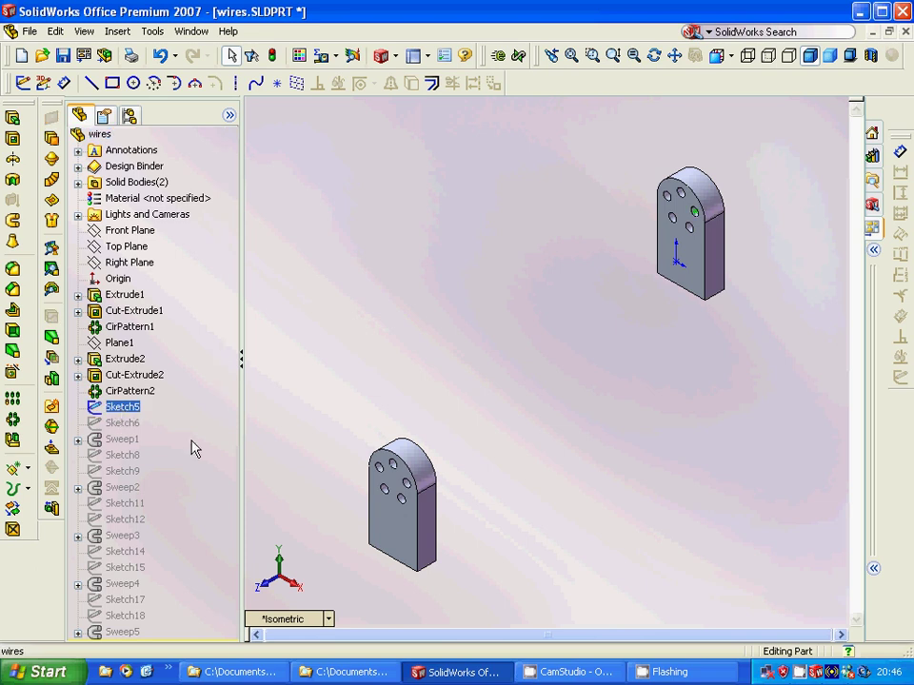
{"action": "left_click", "coordinate": [681, 270]}
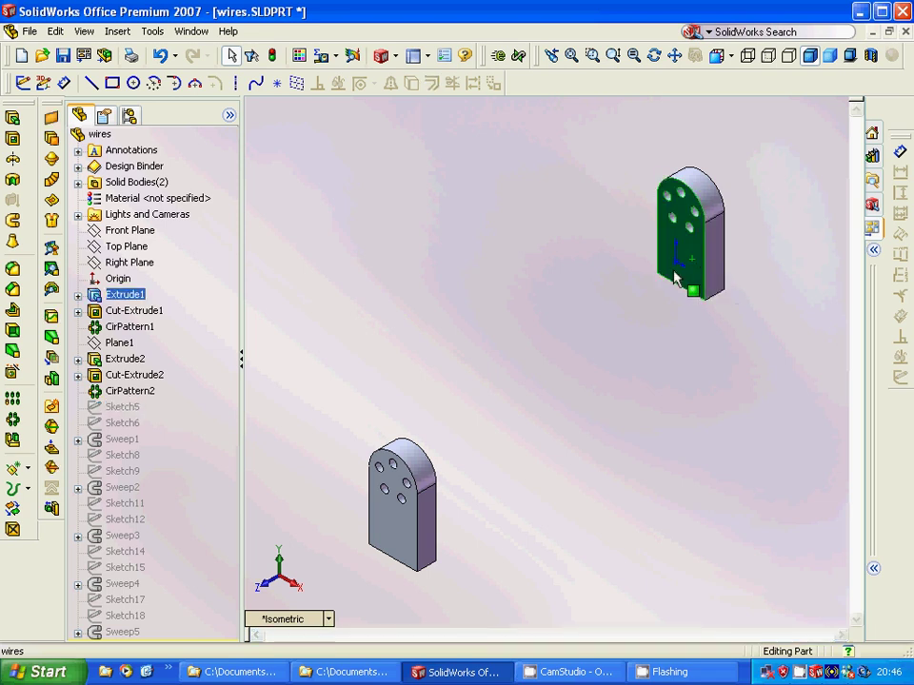
{"action": "left_click", "coordinate": [122, 406]}
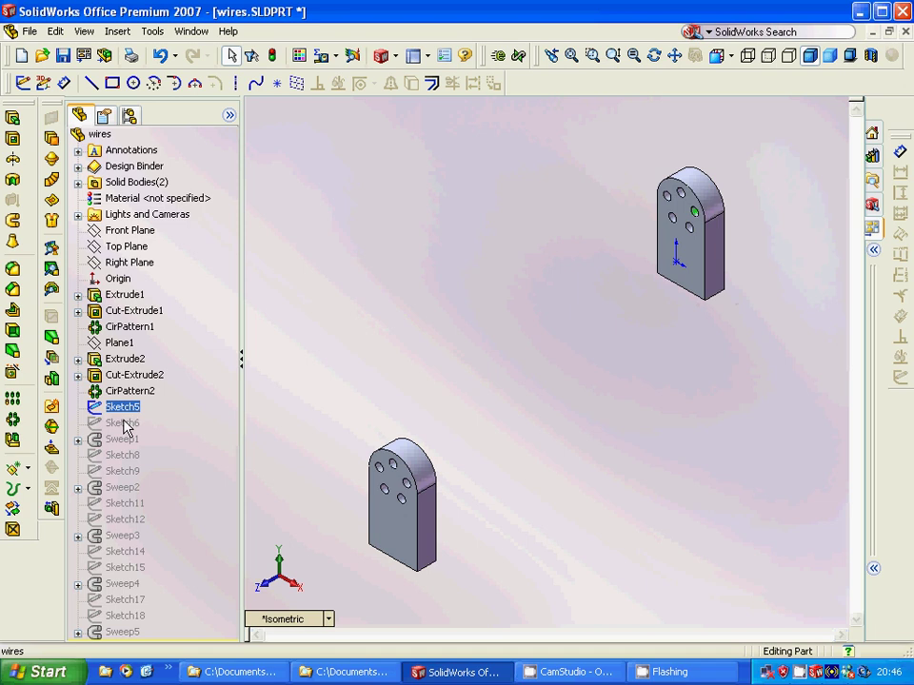
{"action": "left_click", "coordinate": [123, 423]}
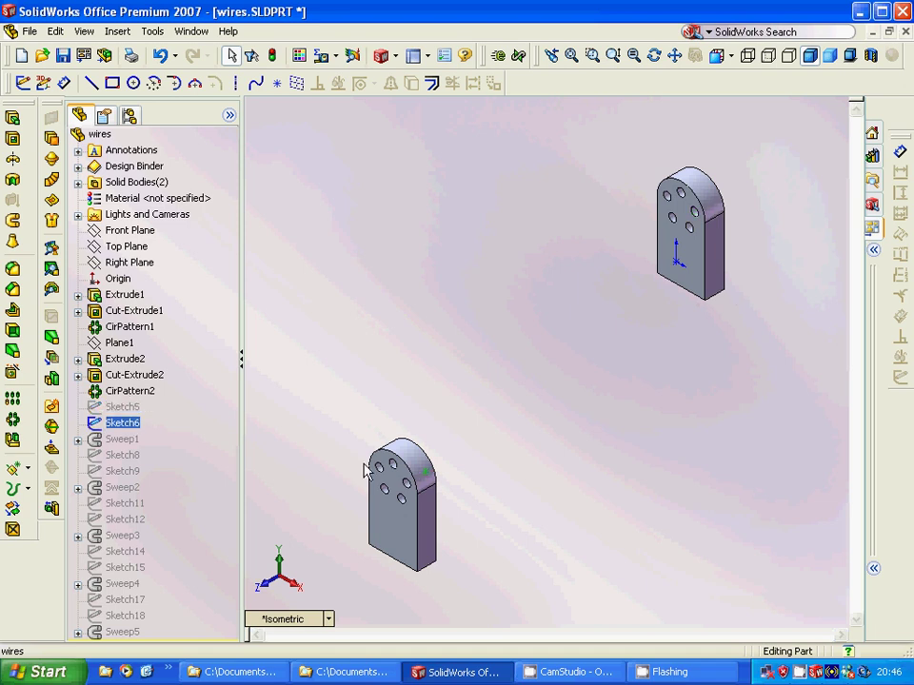
{"action": "middle_click_drag", "start_coordinate": [434, 391], "coordinate": [340, 432]}
{"action": "right_click", "coordinate": [341, 432]}
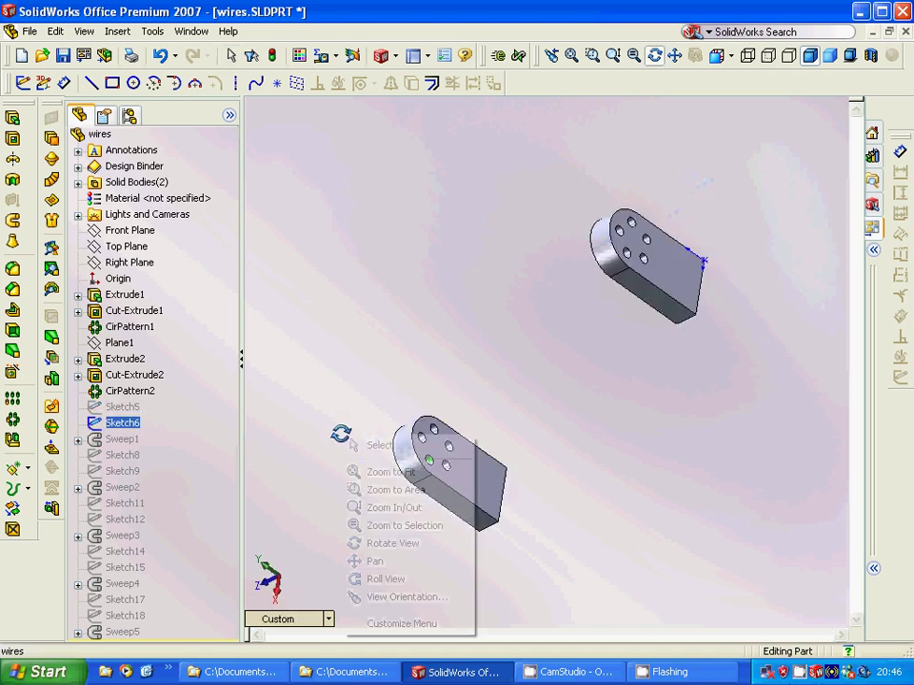
{"action": "left_click", "coordinate": [573, 484]}
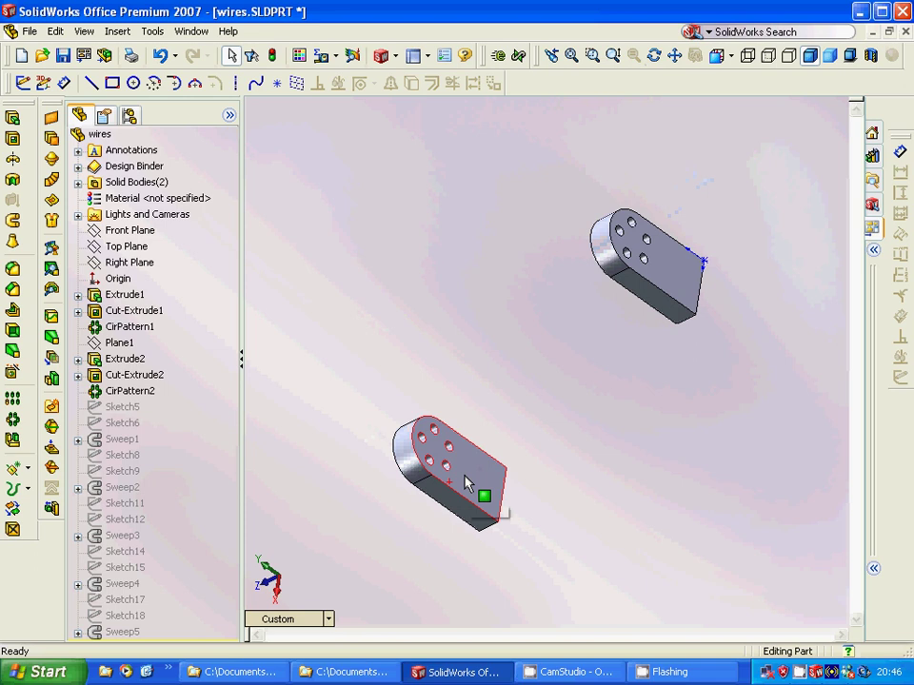
{"action": "left_click", "coordinate": [470, 482]}
{"action": "left_click", "coordinate": [130, 424]}
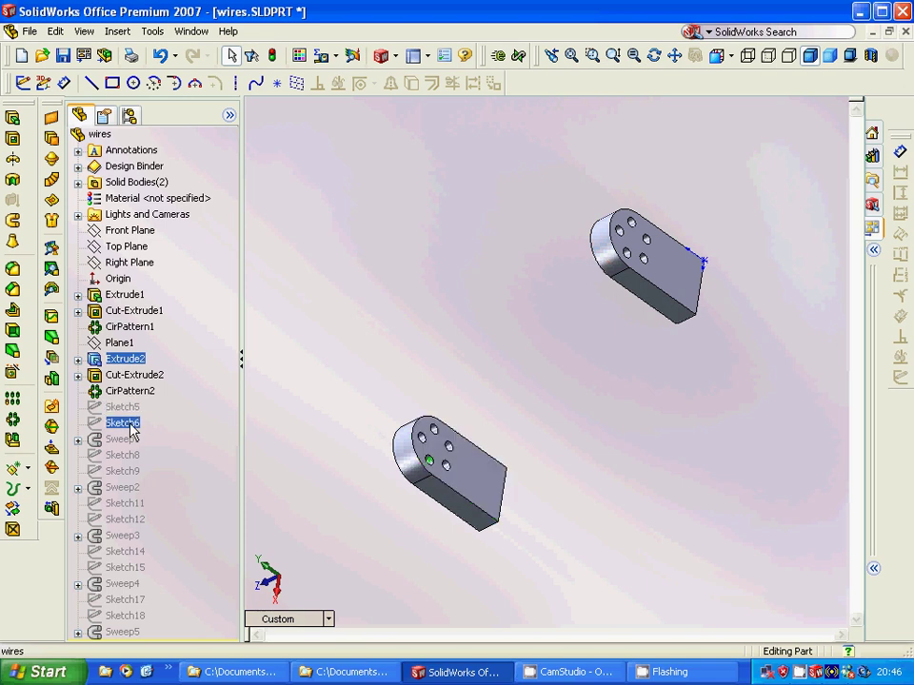
{"action": "left_click", "coordinate": [143, 440], "text": "ctrl"}
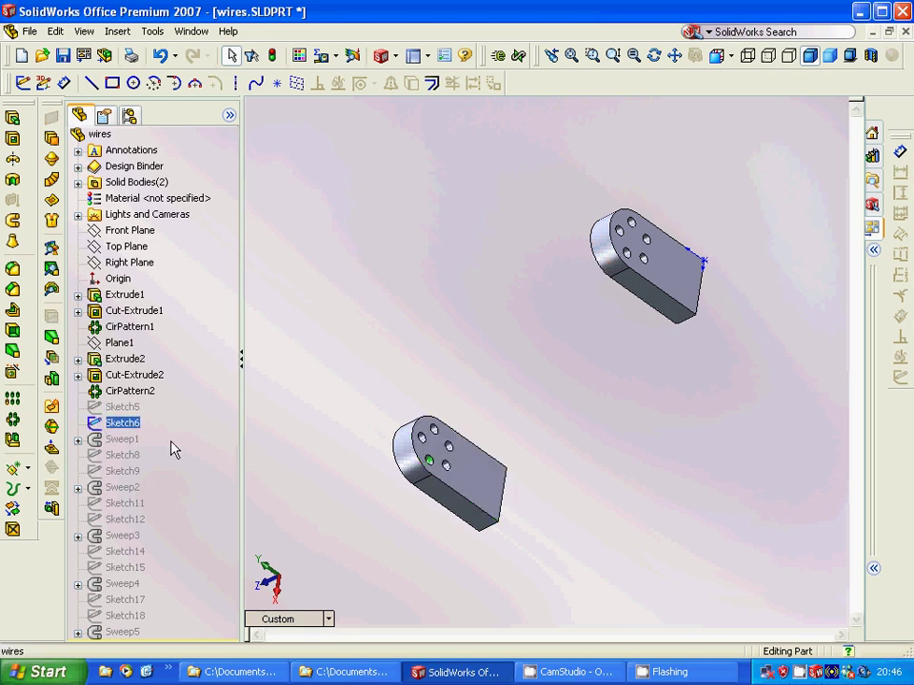
Step: Expand Sweep1 and examine its Sketch7 profile and the 3DSketch1 path running between the two blocks
{"action": "left_click", "coordinate": [78, 440]}
{"action": "left_click", "coordinate": [149, 456], "text": "ctrl"}
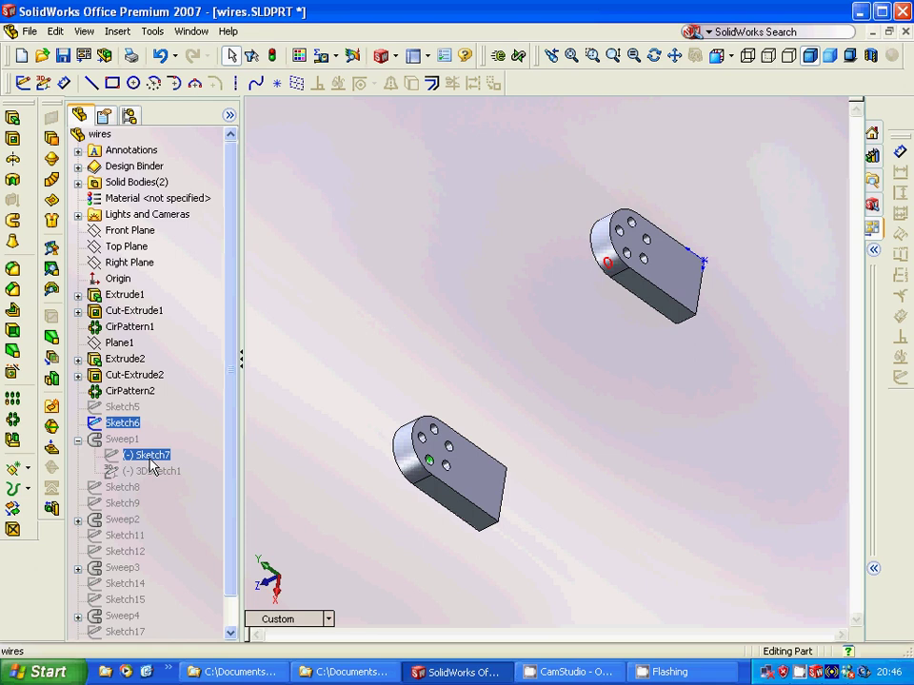
{"action": "left_click", "coordinate": [150, 456]}
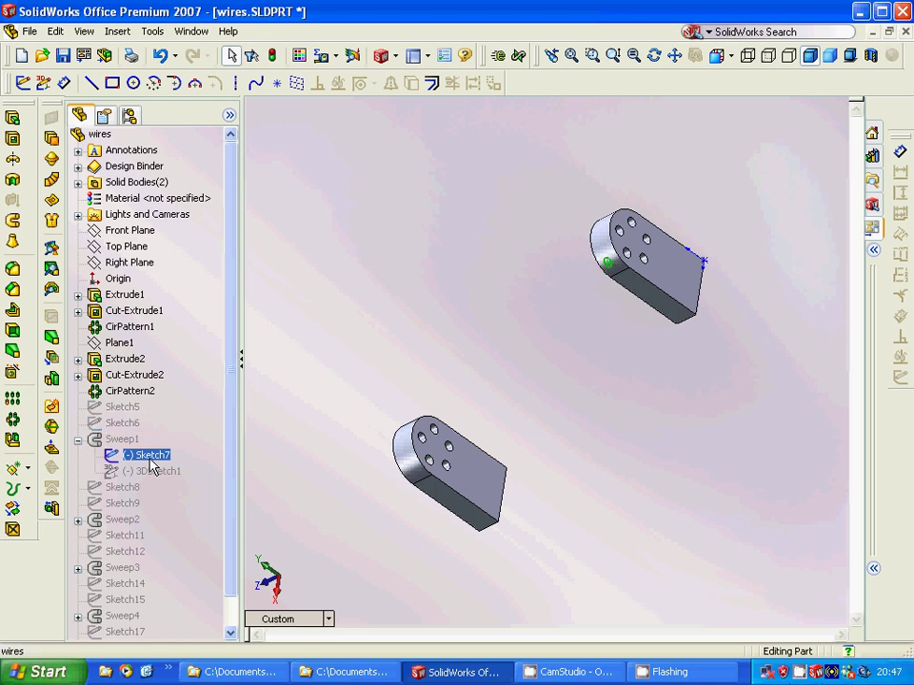
{"action": "middle_click_drag", "start_coordinate": [308, 385], "coordinate": [428, 341]}
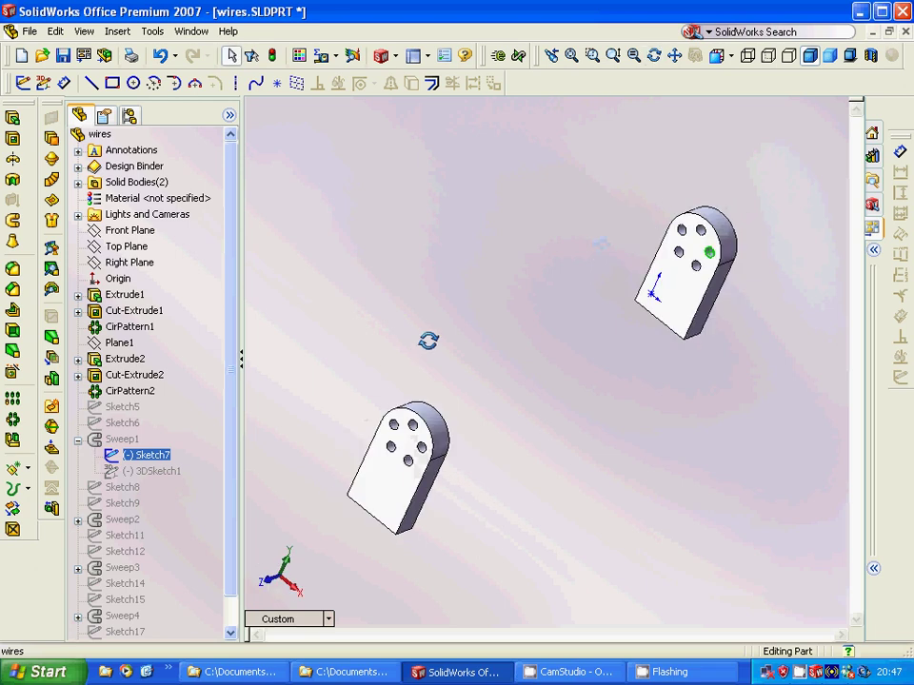
{"action": "left_click", "coordinate": [133, 471], "text": "ctrl"}
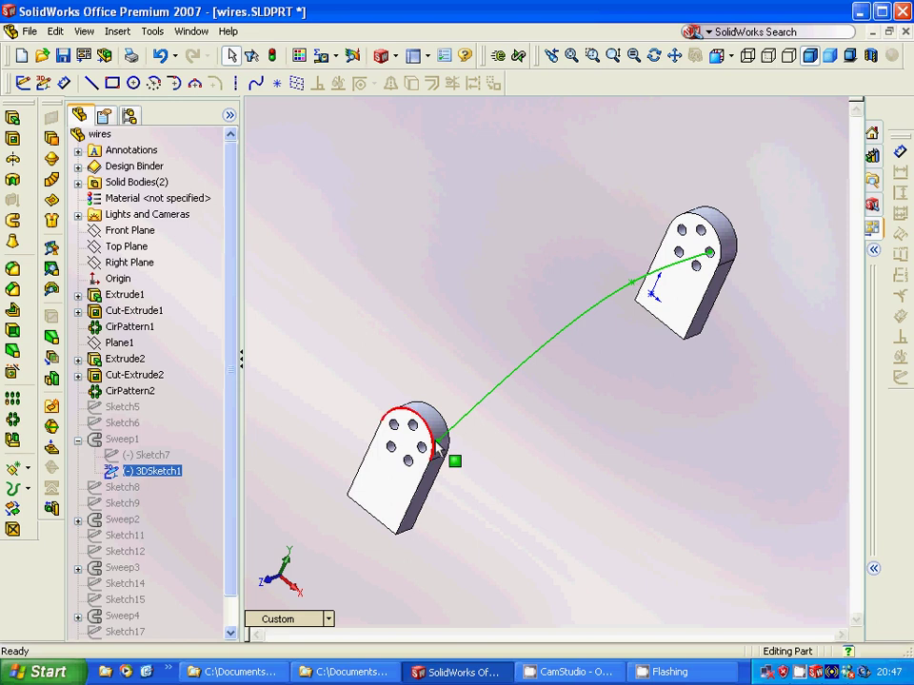
{"action": "middle_click_drag", "start_coordinate": [551, 460], "coordinate": [414, 458]}
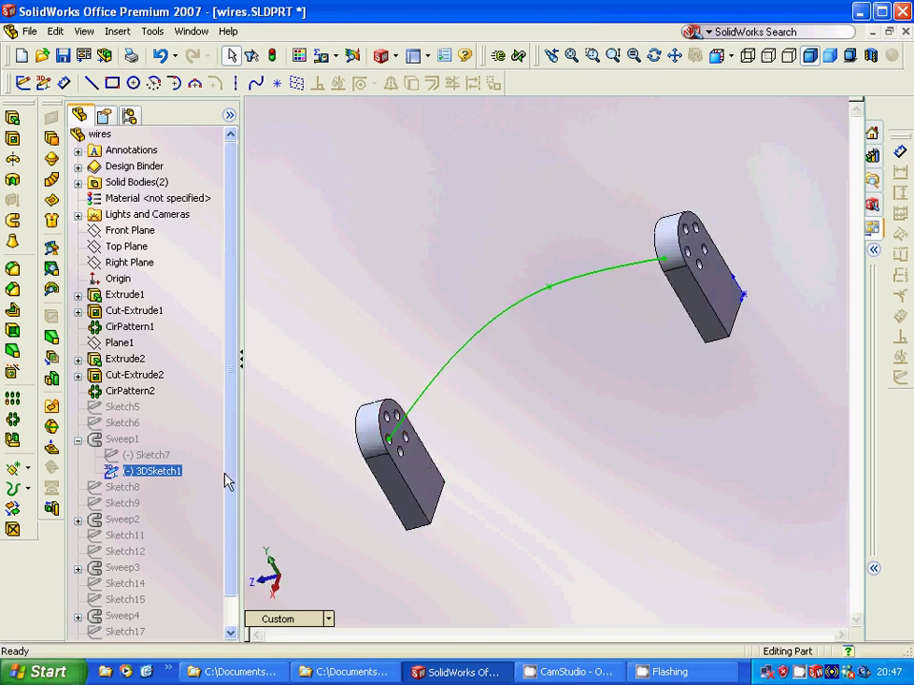
Step: Unsuppress Sweep1 to restore the first swept wire between the two blocks
{"action": "left_click", "coordinate": [106, 442]}
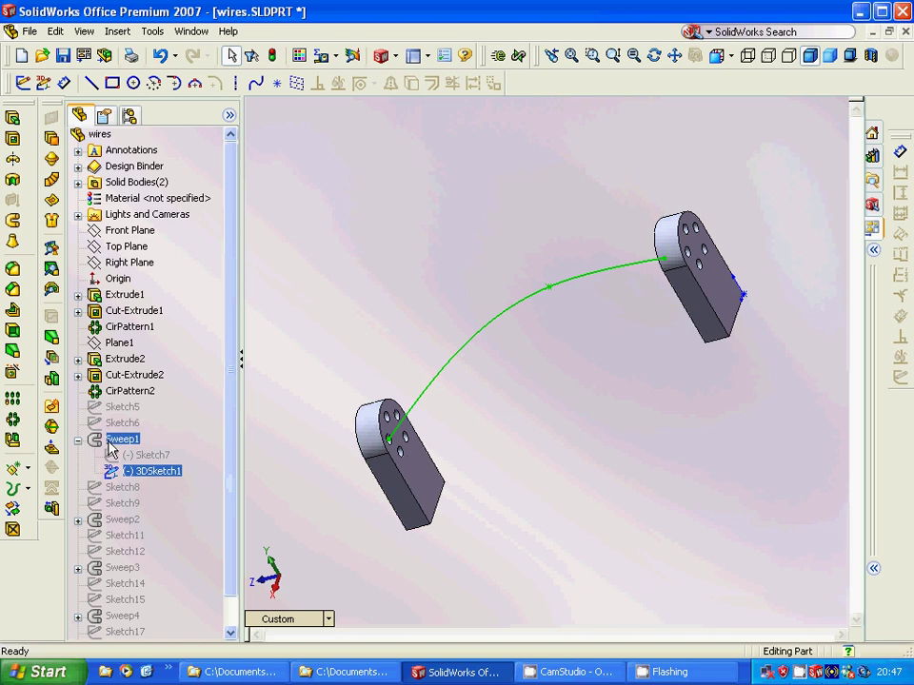
{"action": "left_click", "coordinate": [141, 472]}
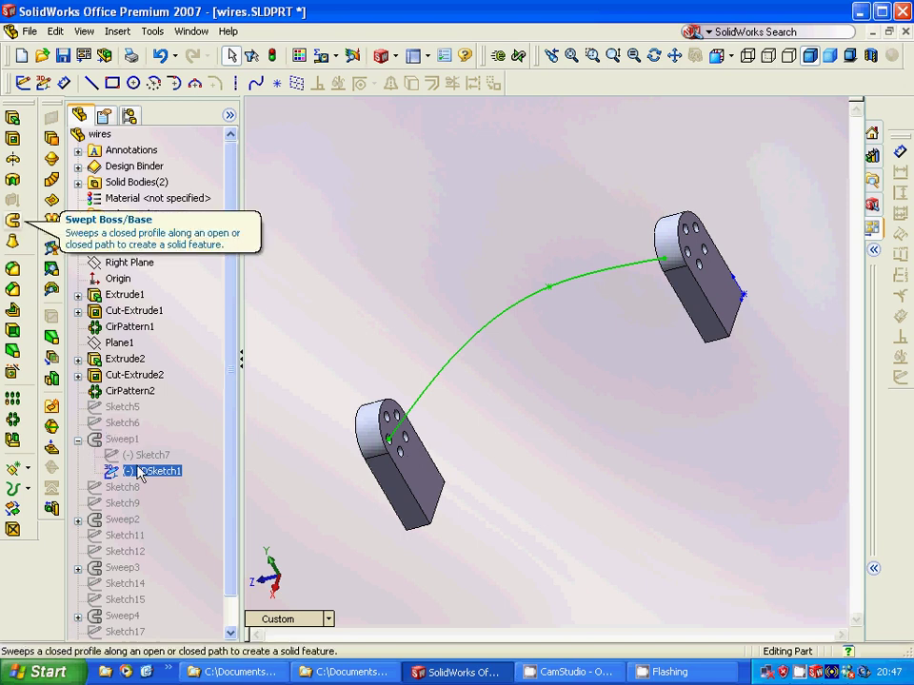
{"action": "left_click", "coordinate": [121, 440]}
{"action": "right_click", "coordinate": [124, 440]}
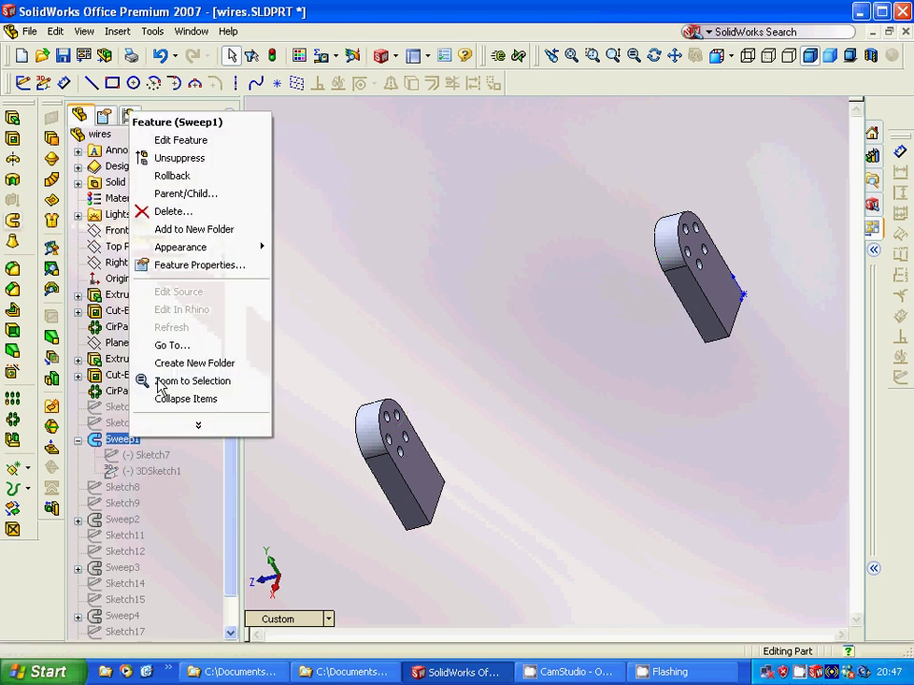
{"action": "left_click", "coordinate": [175, 160]}
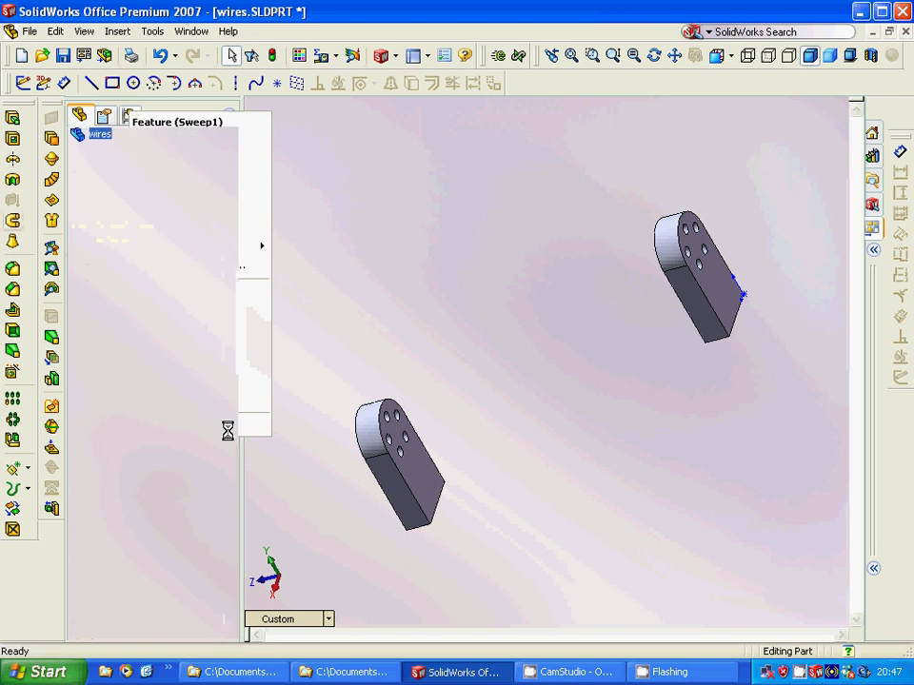
{"action": "middle_click_drag", "start_coordinate": [499, 502], "coordinate": [609, 481]}
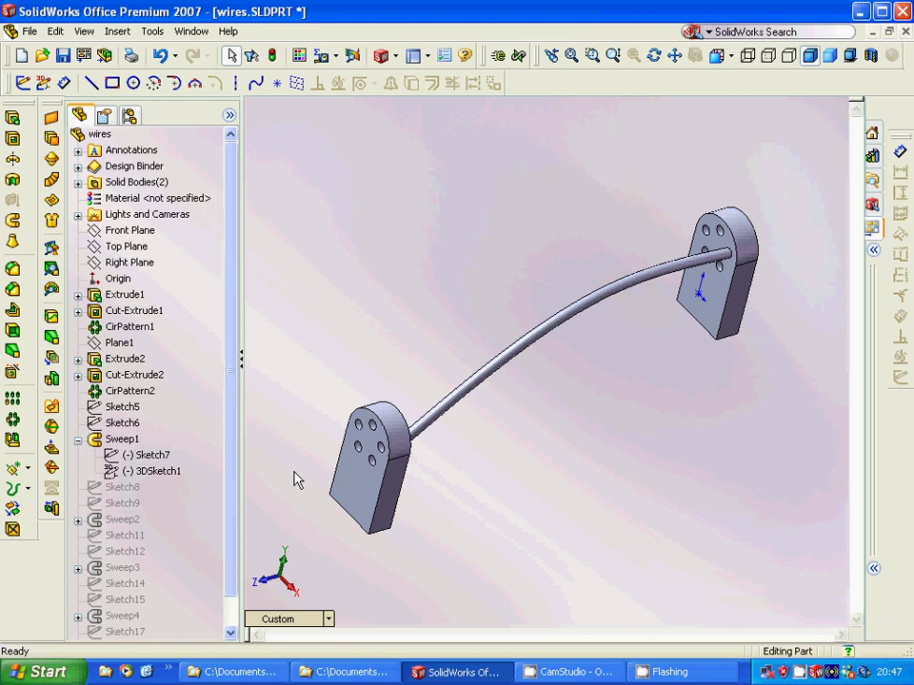
Step: Examine the points marked by Sketch8 and Sketch9, and the Sketch10 profile and 3DSketch2 path inside Sweep2
{"action": "left_click", "coordinate": [77, 440]}
{"action": "left_click", "coordinate": [124, 457]}
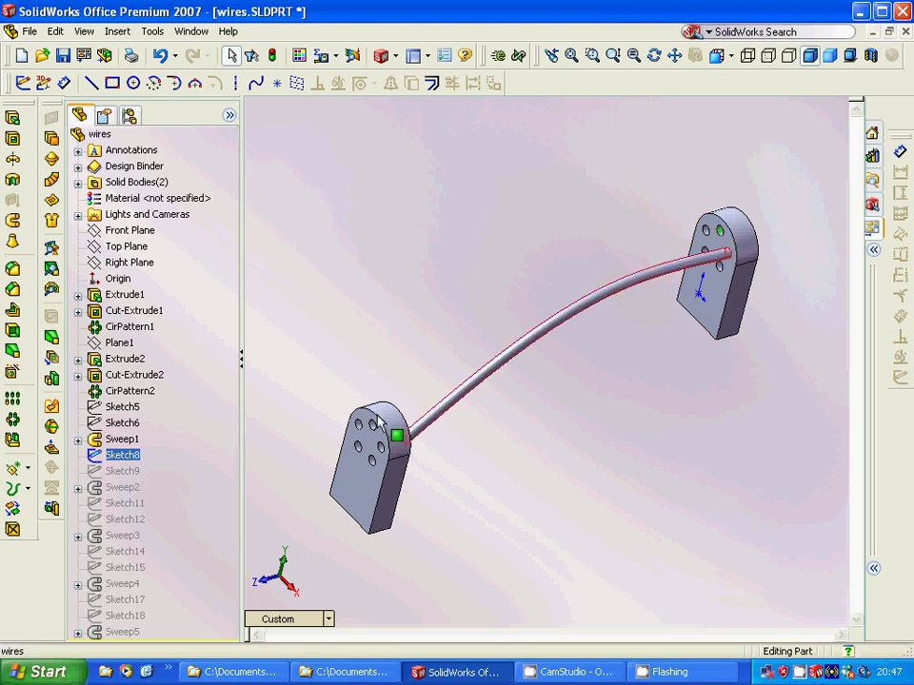
{"action": "left_click", "coordinate": [122, 471]}
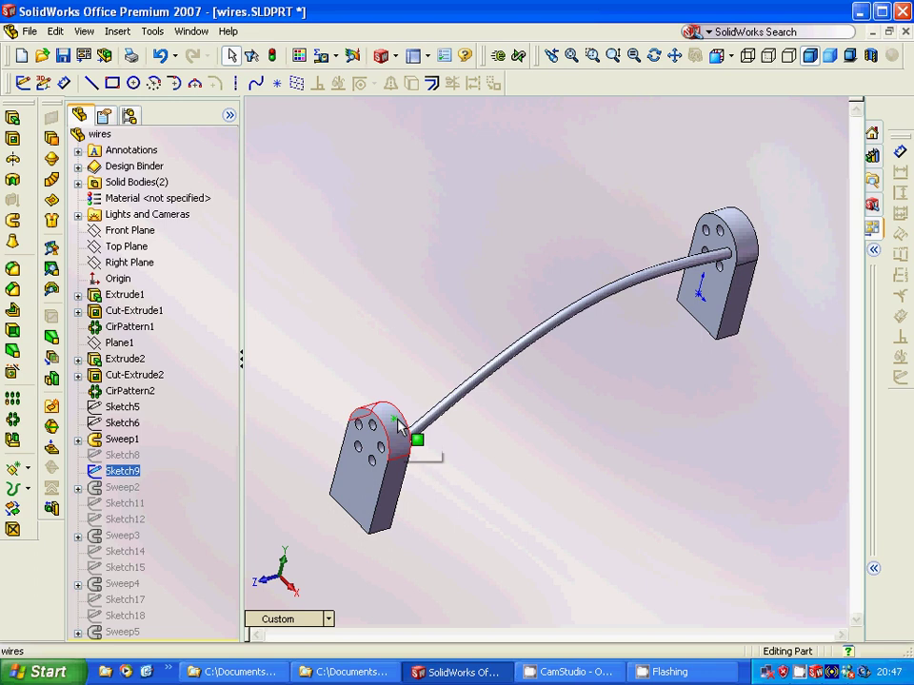
{"action": "left_click", "coordinate": [84, 485], "text": "ctrl"}
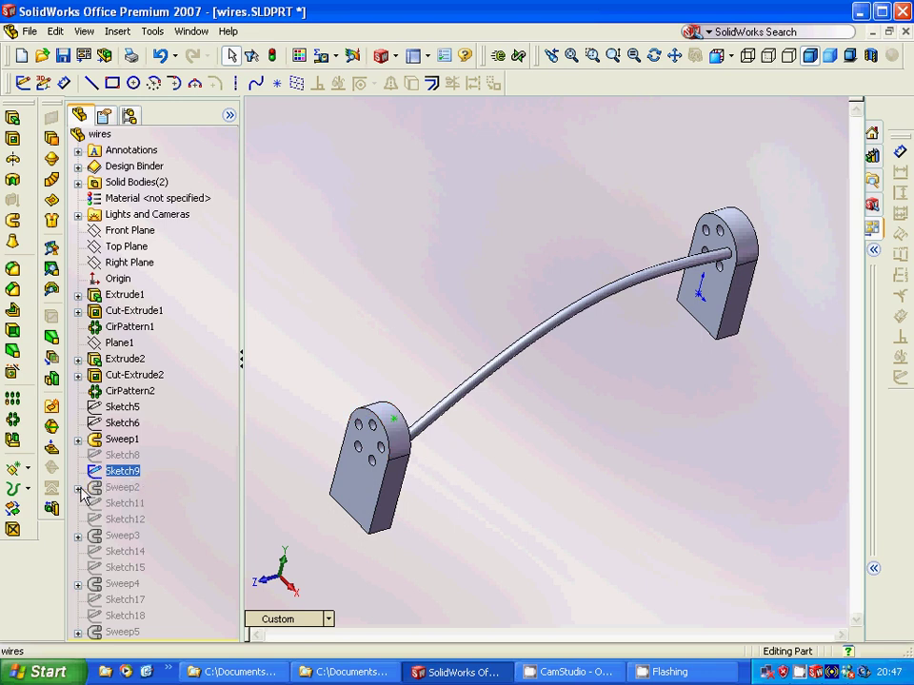
{"action": "left_click", "coordinate": [78, 487]}
{"action": "left_click", "coordinate": [159, 519]}
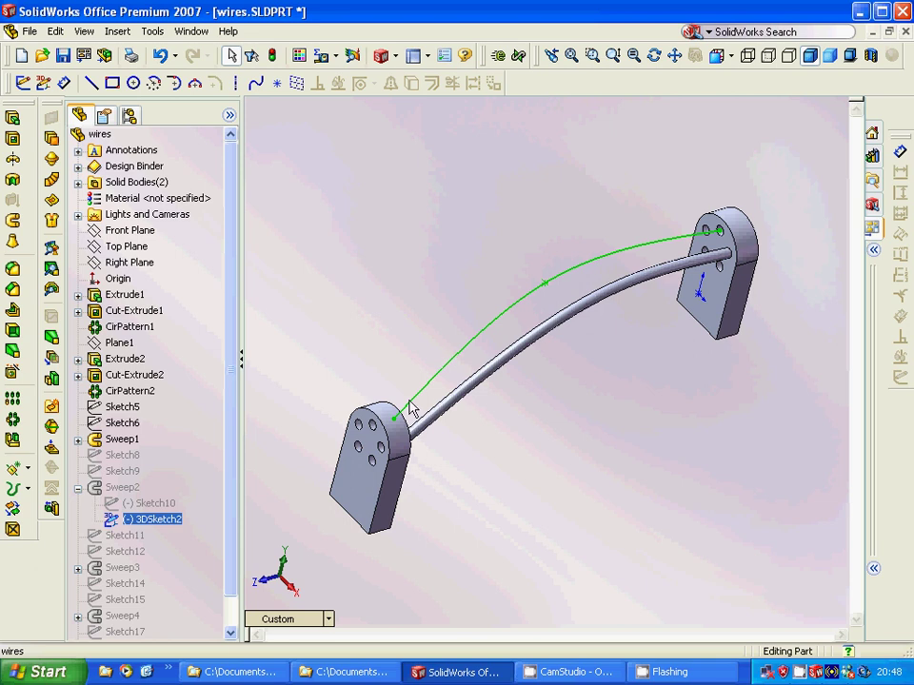
{"action": "left_click", "coordinate": [151, 505], "text": "ctrl"}
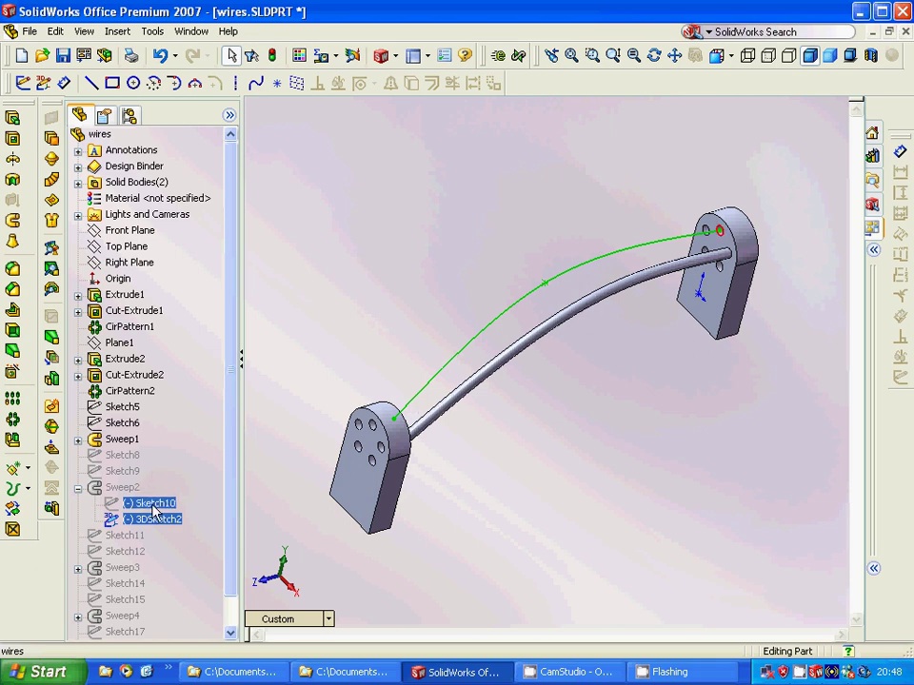
{"action": "left_click", "coordinate": [152, 506]}
Step: Unsuppress Sweep2 to restore the second swept wire between the blocks, and collapse its sketches
{"action": "left_click", "coordinate": [122, 489], "text": "ctrl"}
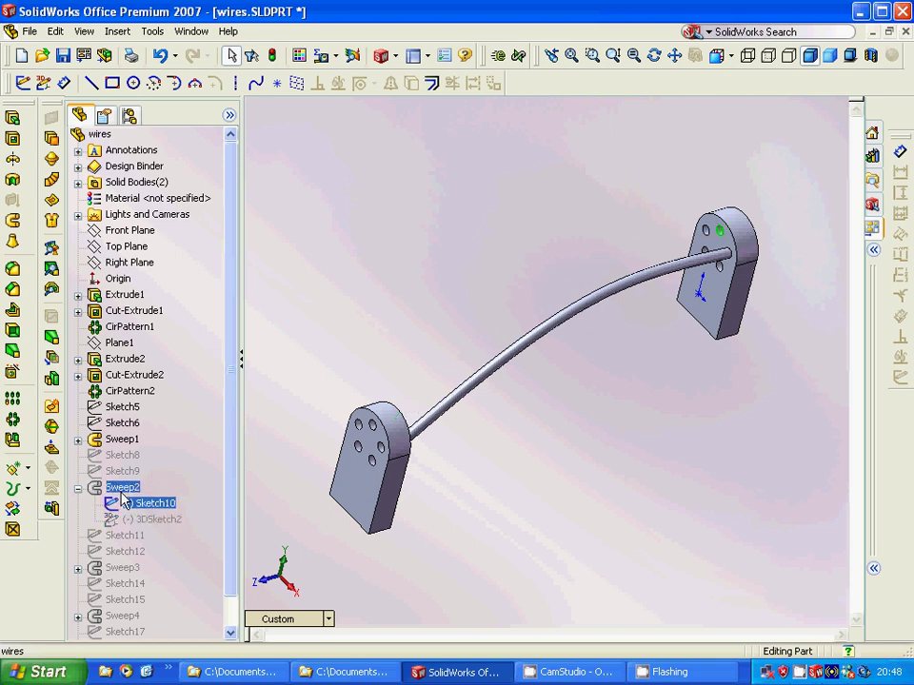
{"action": "right_click", "coordinate": [122, 489]}
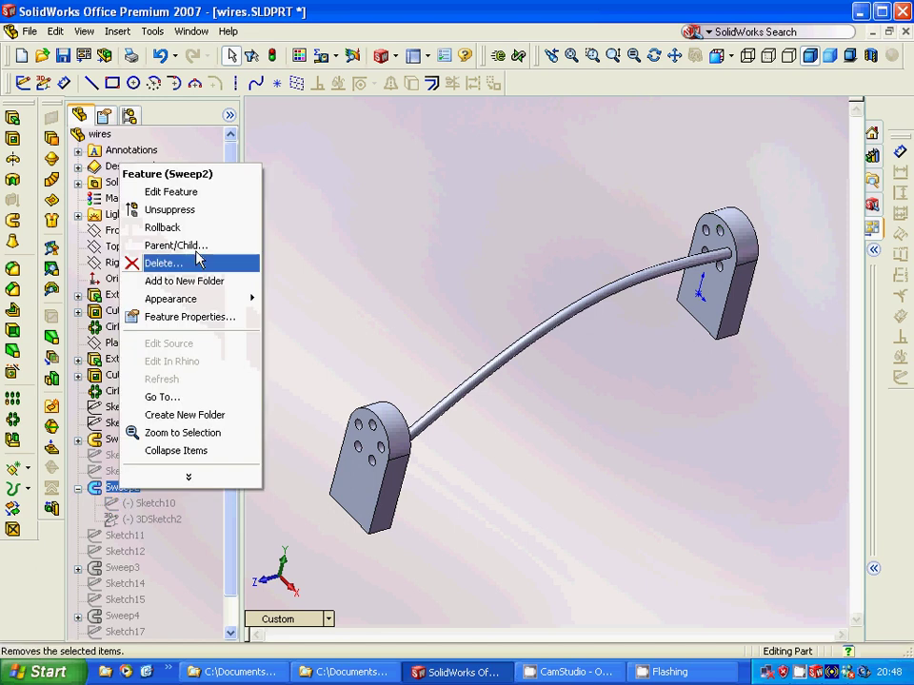
{"action": "left_click", "coordinate": [190, 213]}
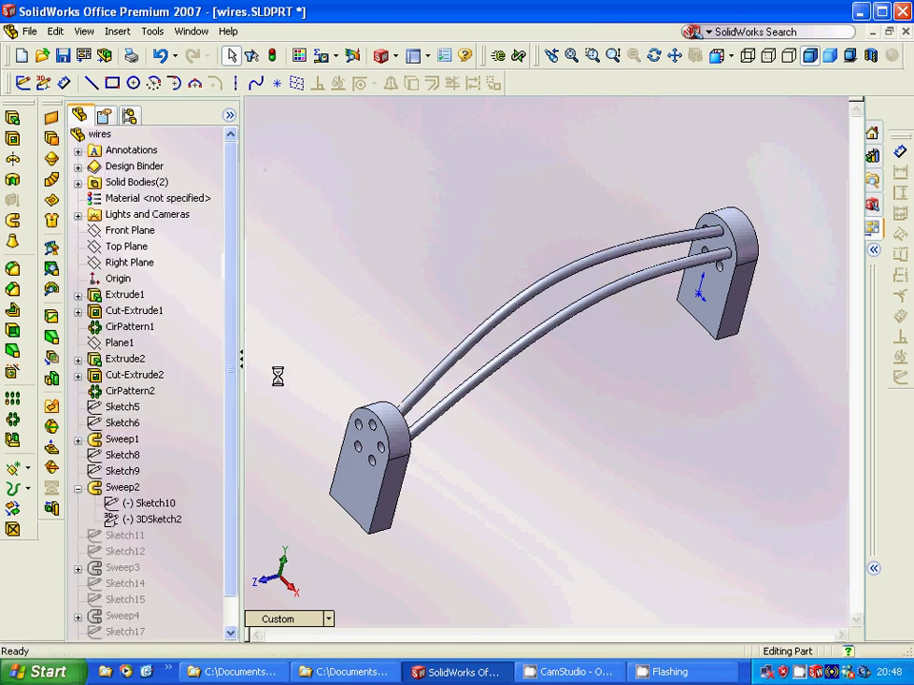
{"action": "left_click", "coordinate": [78, 489]}
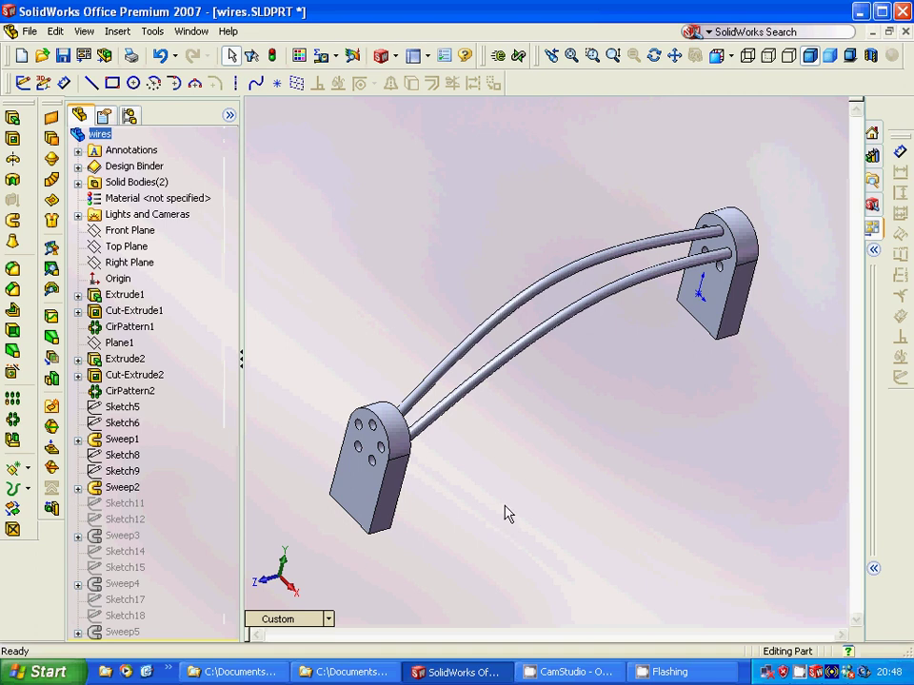
Step: Examine the points marked by Sketch11 and Sketch12 and the 3DSketch3 path inside Sweep3 that runs between the two blocks
{"action": "left_click", "coordinate": [125, 551]}
{"action": "left_click", "coordinate": [126, 504]}
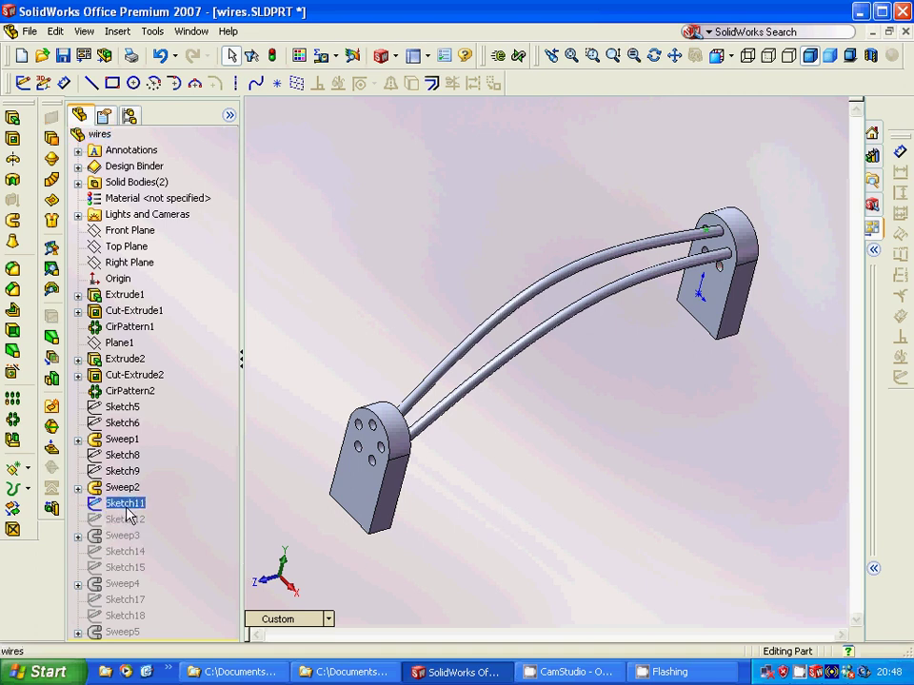
{"action": "left_click", "coordinate": [127, 519]}
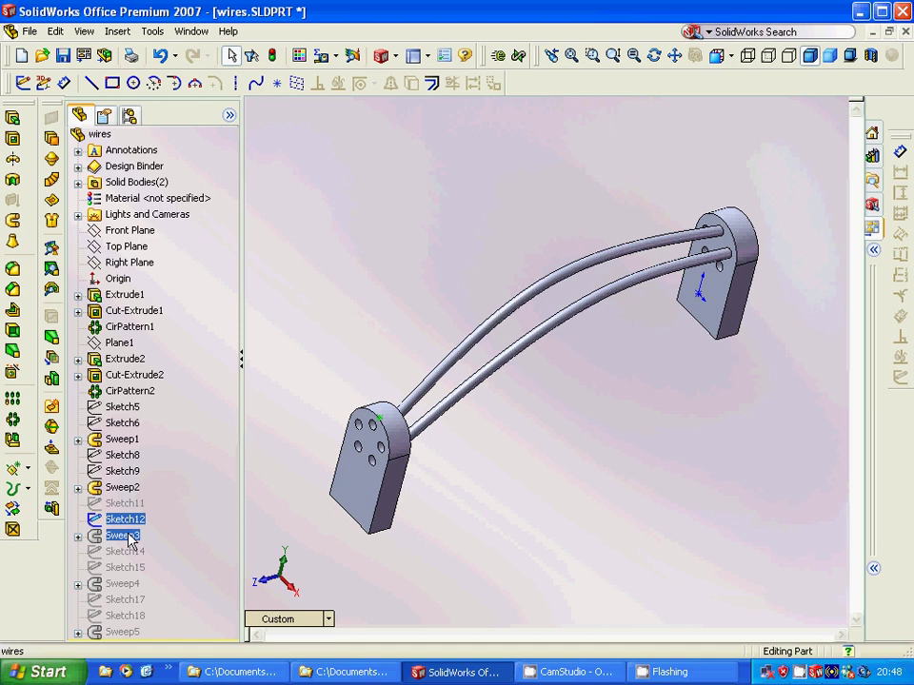
{"action": "left_click", "coordinate": [78, 536]}
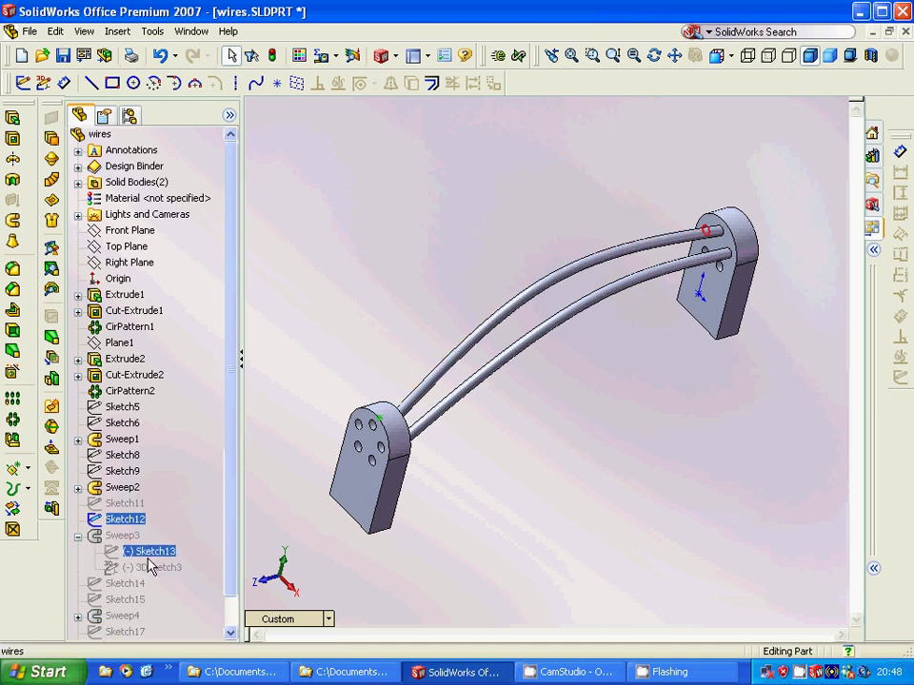
{"action": "left_click", "coordinate": [148, 568]}
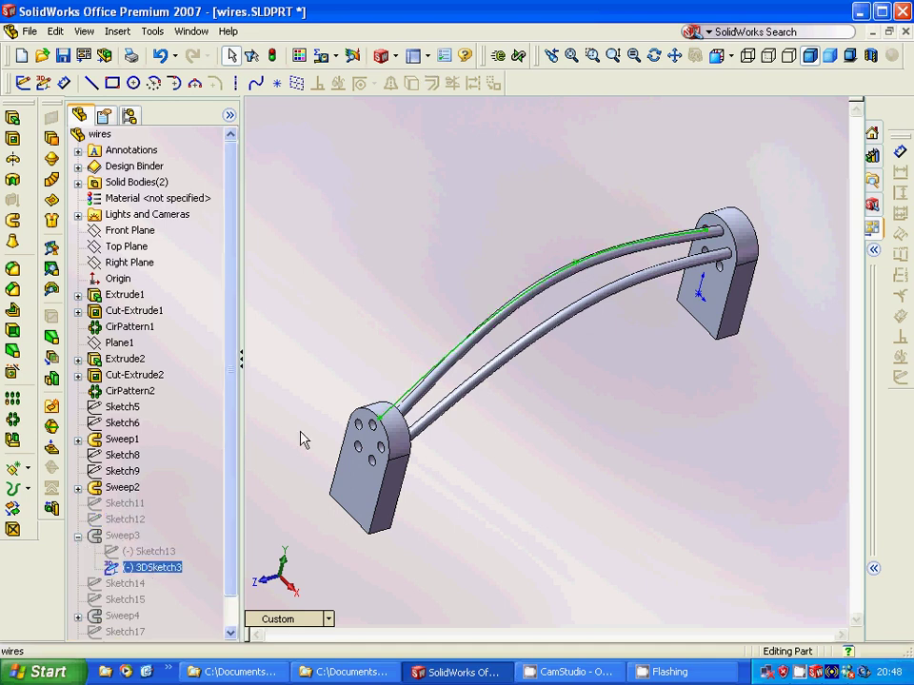
{"action": "middle_click_drag", "start_coordinate": [314, 389], "coordinate": [312, 457]}
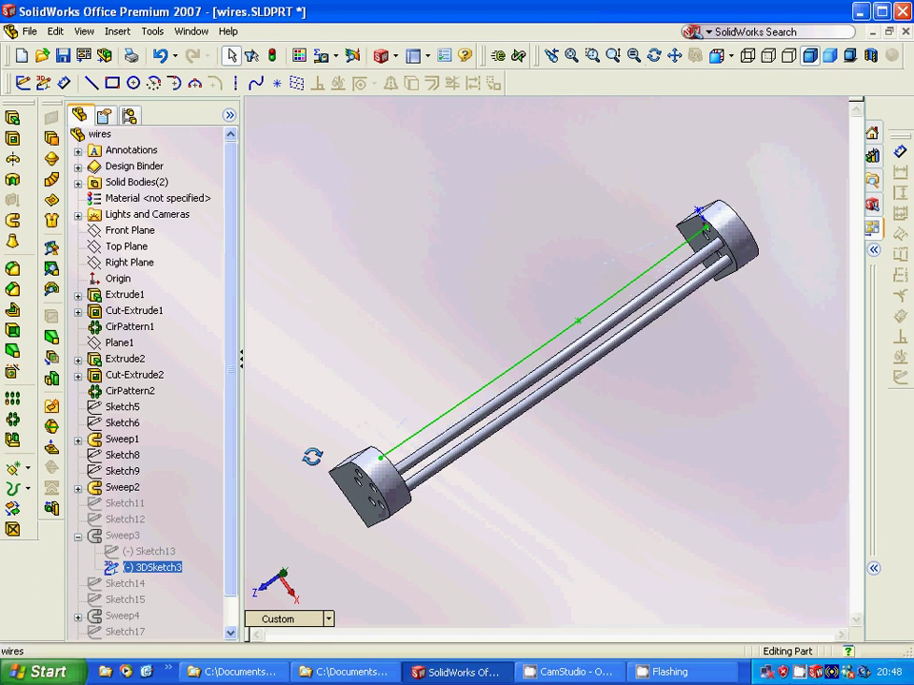
Step: Examine how Sweep3's Sketch13 profile sits on the block hole at the end of the 3DSketch3 path
{"action": "left_click", "coordinate": [156, 553], "text": "ctrl"}
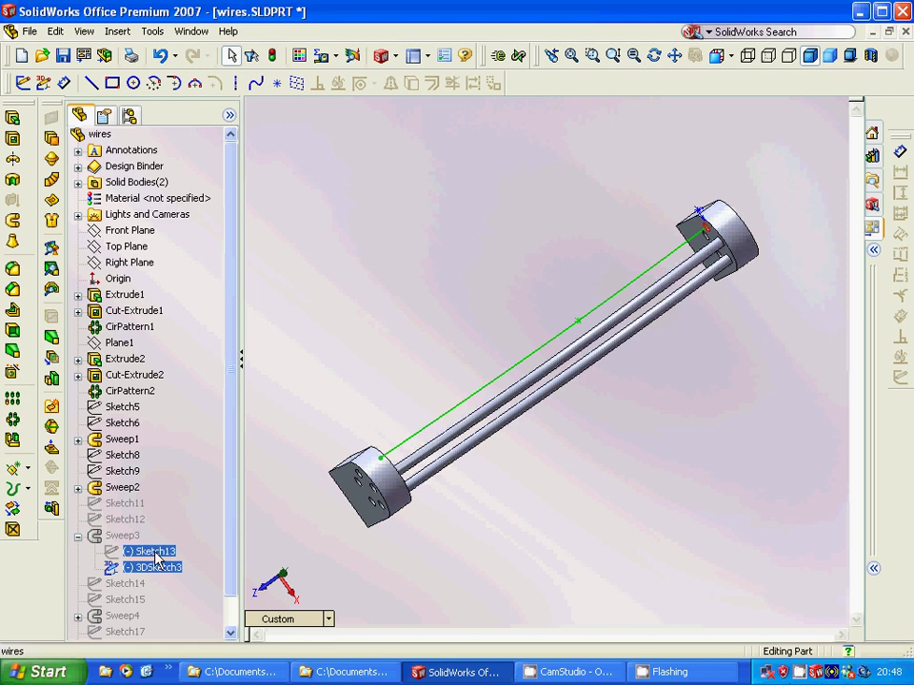
{"action": "left_click", "coordinate": [155, 553], "text": "ctrl"}
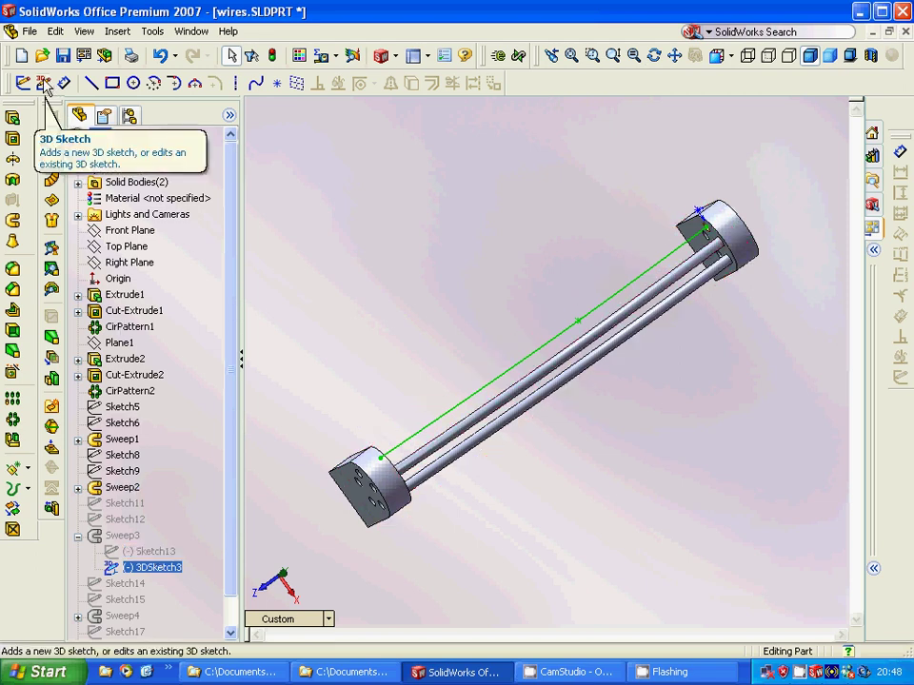
{"action": "left_click", "coordinate": [255, 83]}
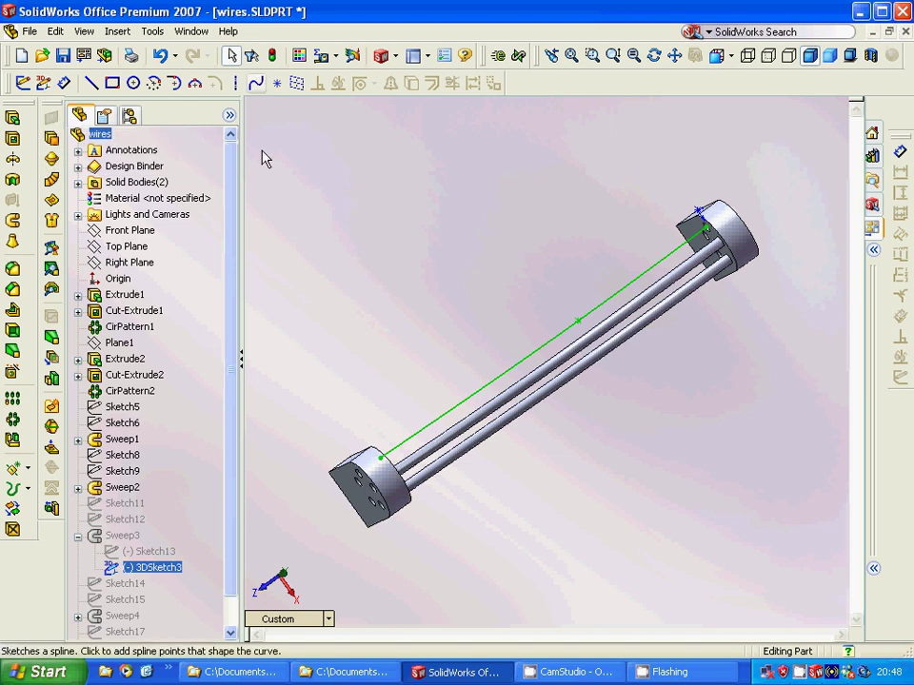
{"action": "key", "text": "Escape"}
{"action": "left_click", "coordinate": [152, 552], "text": "ctrl"}
{"action": "left_click", "coordinate": [156, 553], "text": "ctrl"}
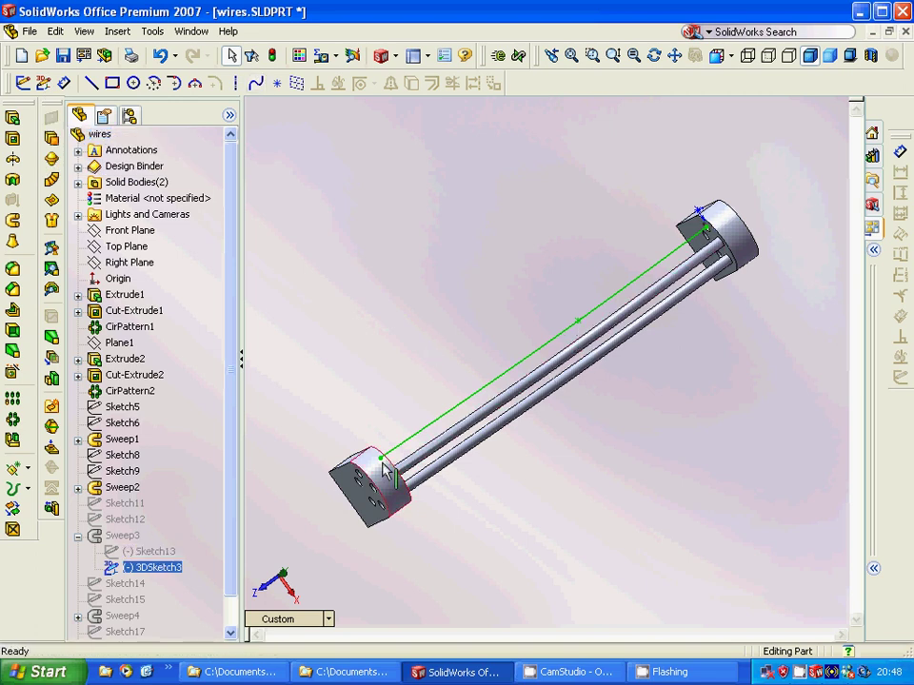
{"action": "left_click", "coordinate": [150, 552], "text": "ctrl"}
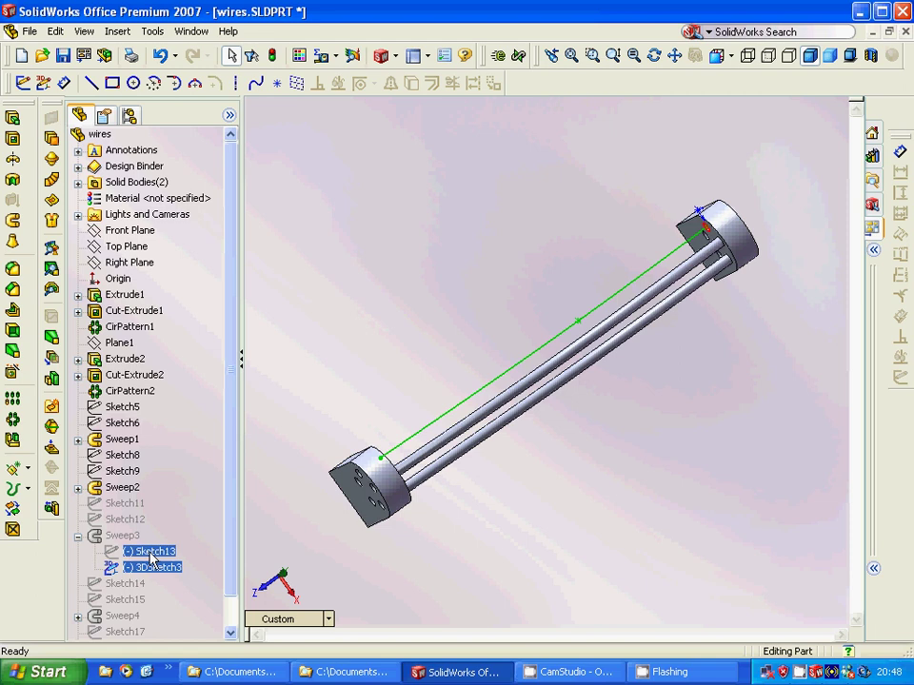
{"action": "left_click", "coordinate": [152, 552]}
Step: Unsuppress Sweep3 to restore the third swept wire, and inspect the wires from the blocks' other side
{"action": "left_click", "coordinate": [116, 539], "text": "ctrl"}
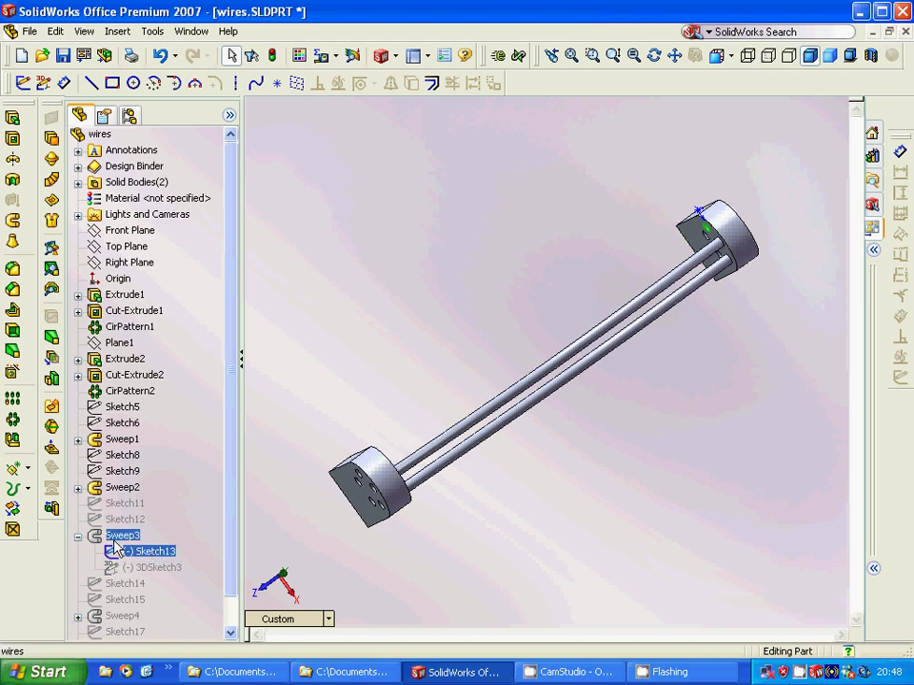
{"action": "right_click", "coordinate": [121, 537]}
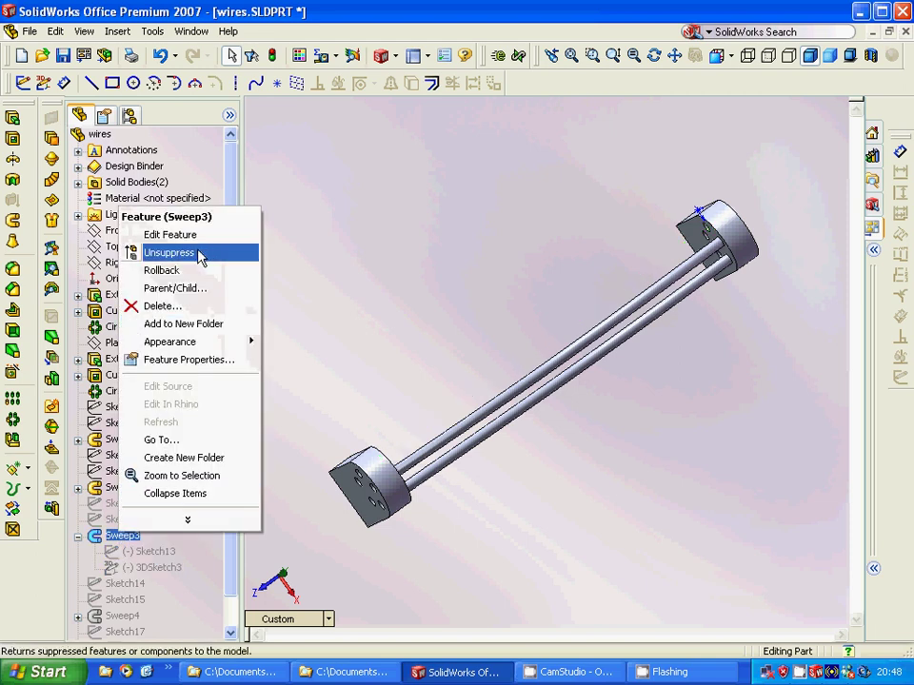
{"action": "left_click", "coordinate": [187, 257]}
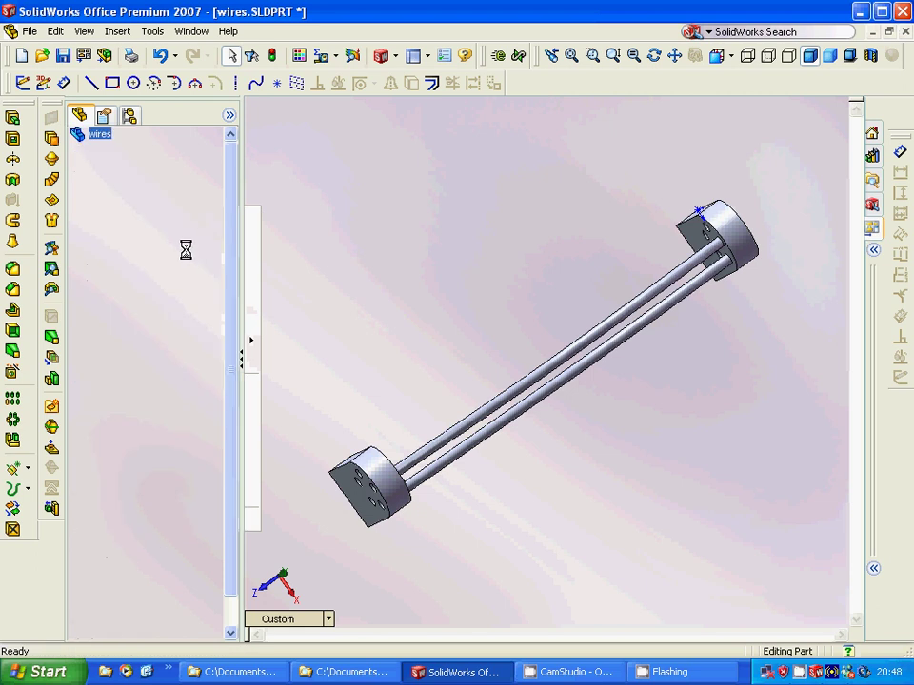
{"action": "middle_click_drag", "start_coordinate": [301, 396], "coordinate": [286, 264]}
{"action": "right_click", "coordinate": [287, 263]}
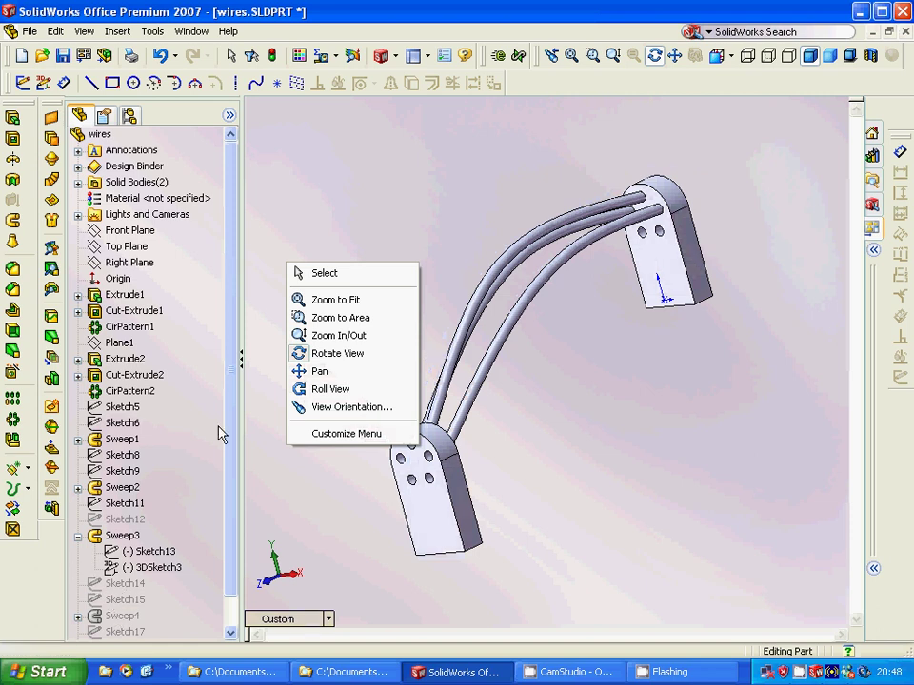
{"action": "left_click", "coordinate": [214, 481]}
Step: Unsuppress Sweep4 to restore the fourth swept wire between the two blocks
{"action": "scroll", "coordinate": [152, 571], "scroll_direction": "down", "scroll_amount": 1}
{"action": "left_click", "coordinate": [123, 583]}
{"action": "right_click", "coordinate": [124, 587]}
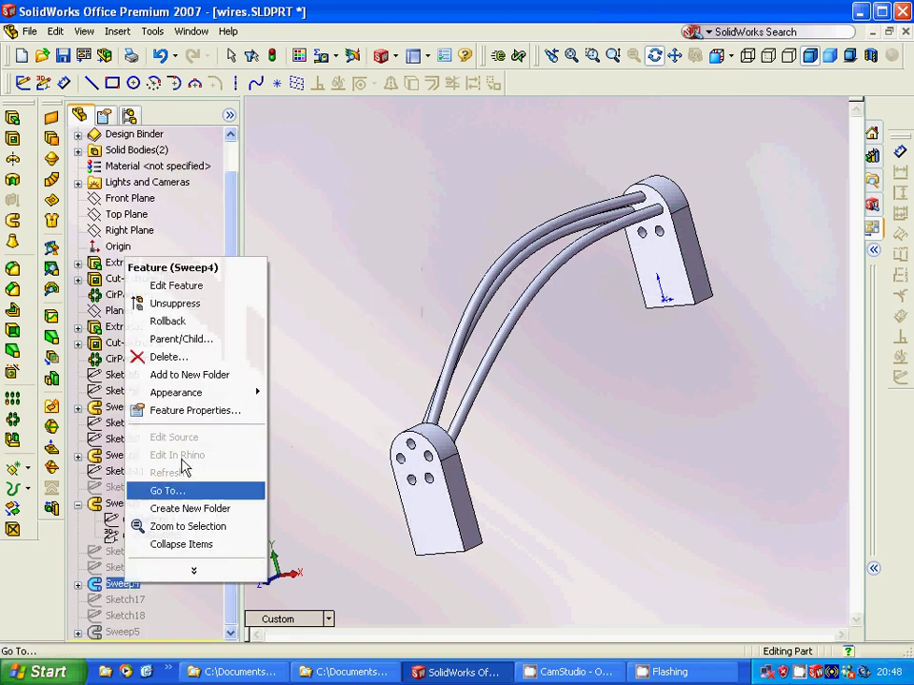
{"action": "left_click", "coordinate": [175, 303]}
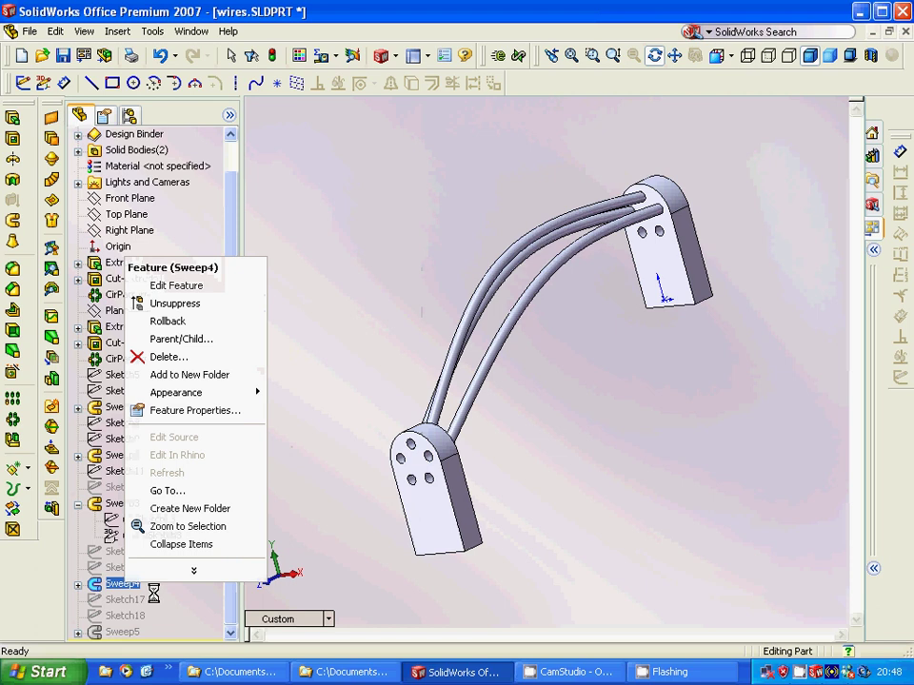
Step: Unsuppress Sweep5 to restore the fifth swept wire, and inspect the completed bundle of wires from the side
{"action": "left_click", "coordinate": [125, 619]}
{"action": "left_click", "coordinate": [128, 631]}
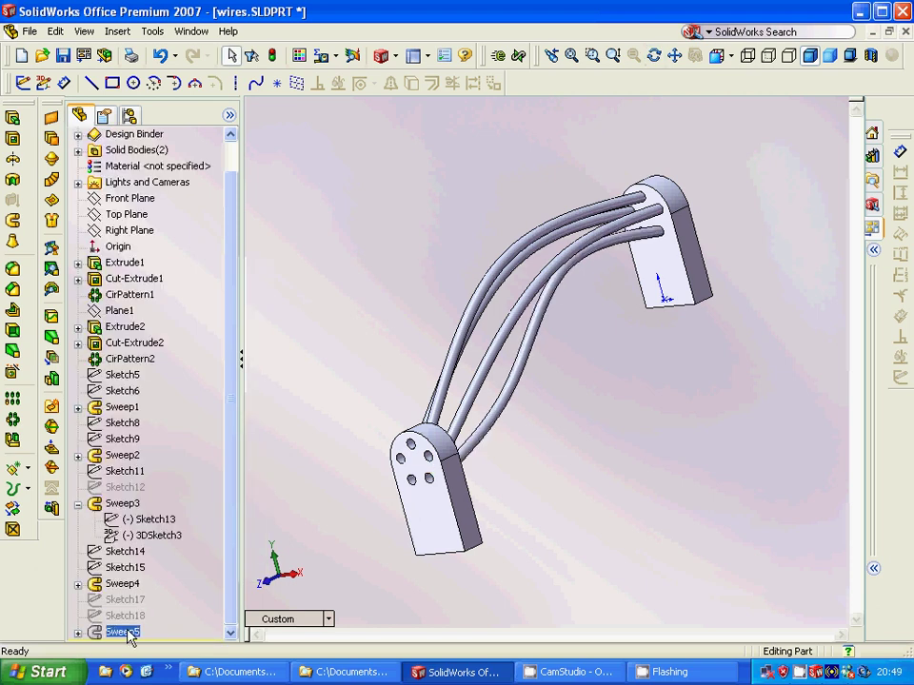
{"action": "right_click", "coordinate": [130, 633]}
{"action": "left_click", "coordinate": [176, 348]}
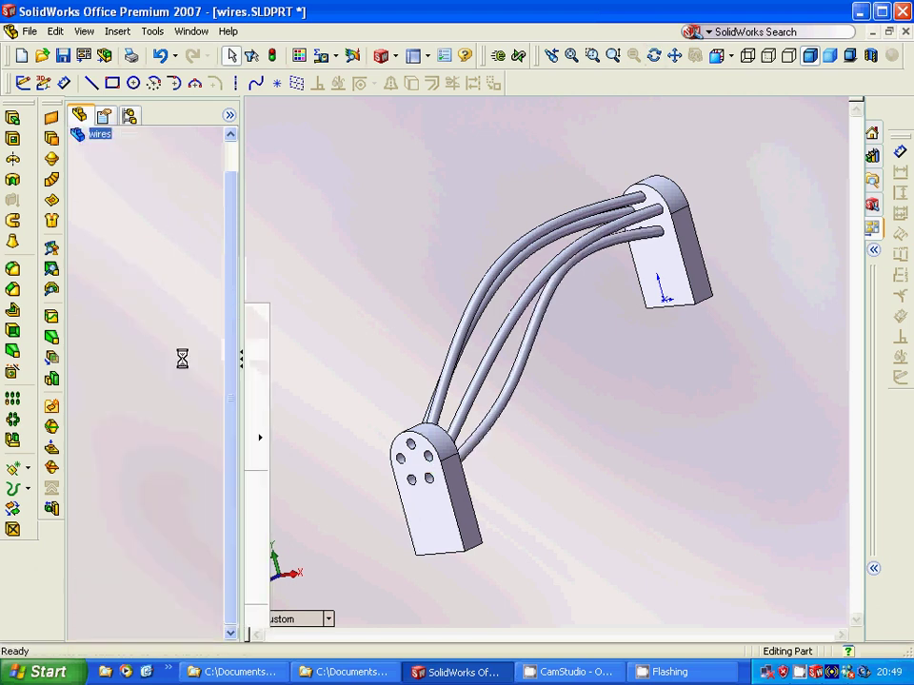
{"action": "middle_click_drag", "start_coordinate": [301, 312], "coordinate": [244, 323]}
{"action": "right_click", "coordinate": [244, 322]}
{"action": "key", "text": "Escape"}
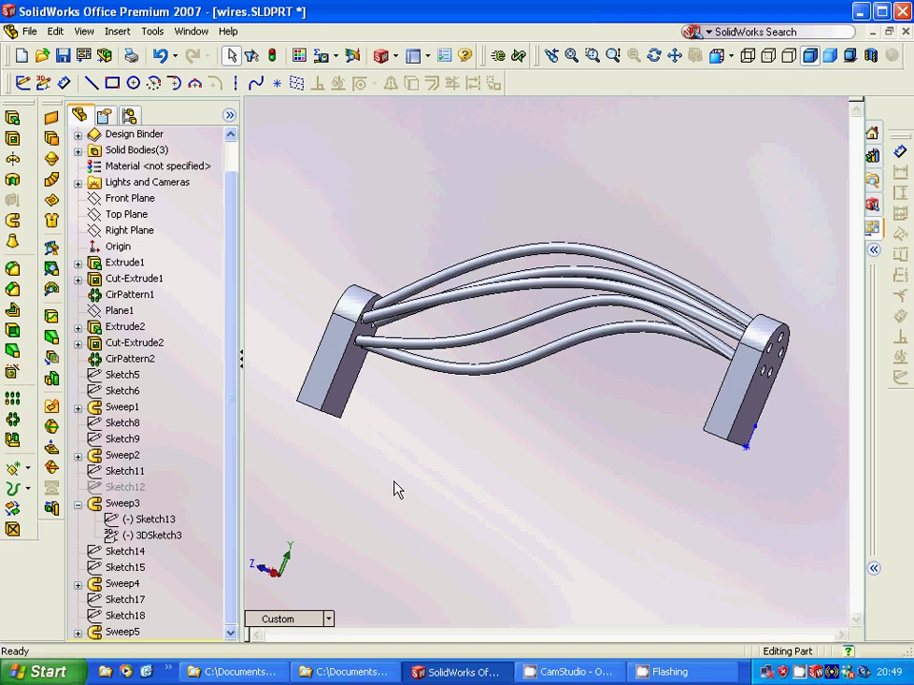
Step: Close the wires part
{"action": "left_click", "coordinate": [146, 182]}
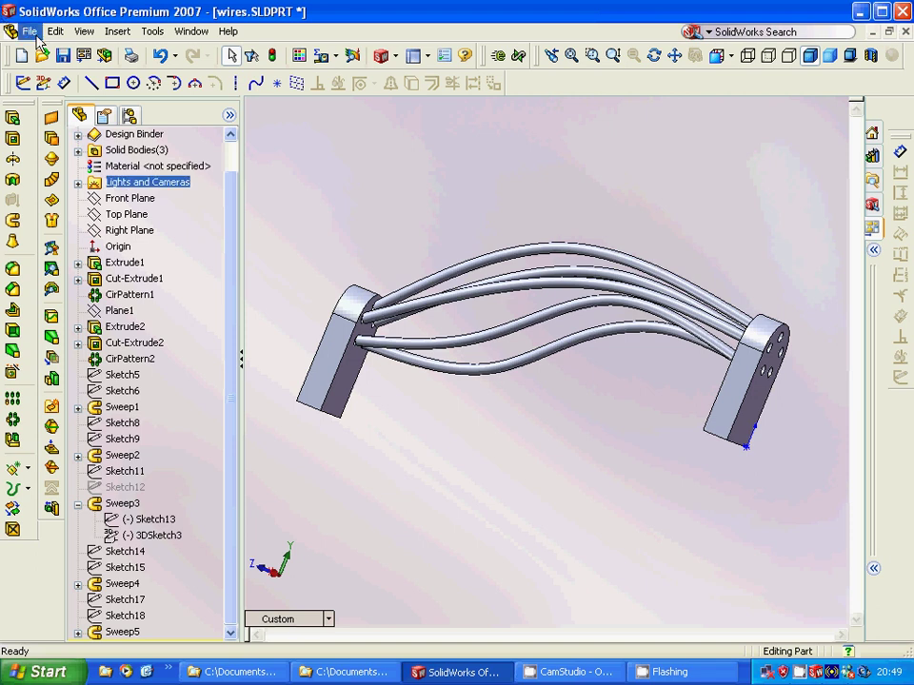
{"action": "left_click", "coordinate": [190, 31]}
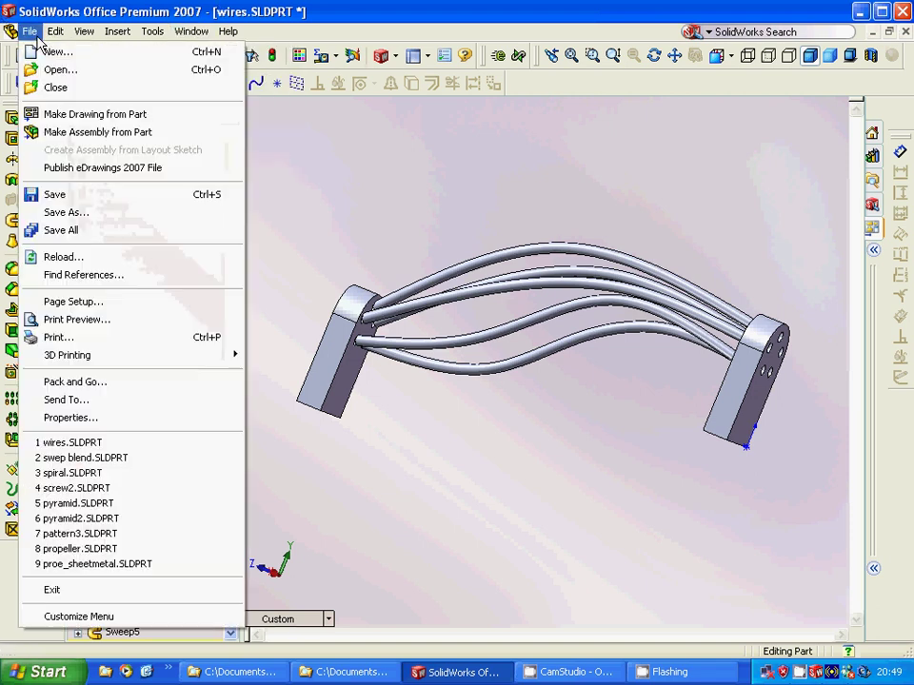
{"action": "left_click", "coordinate": [29, 30]}
{"action": "left_click", "coordinate": [29, 30]}
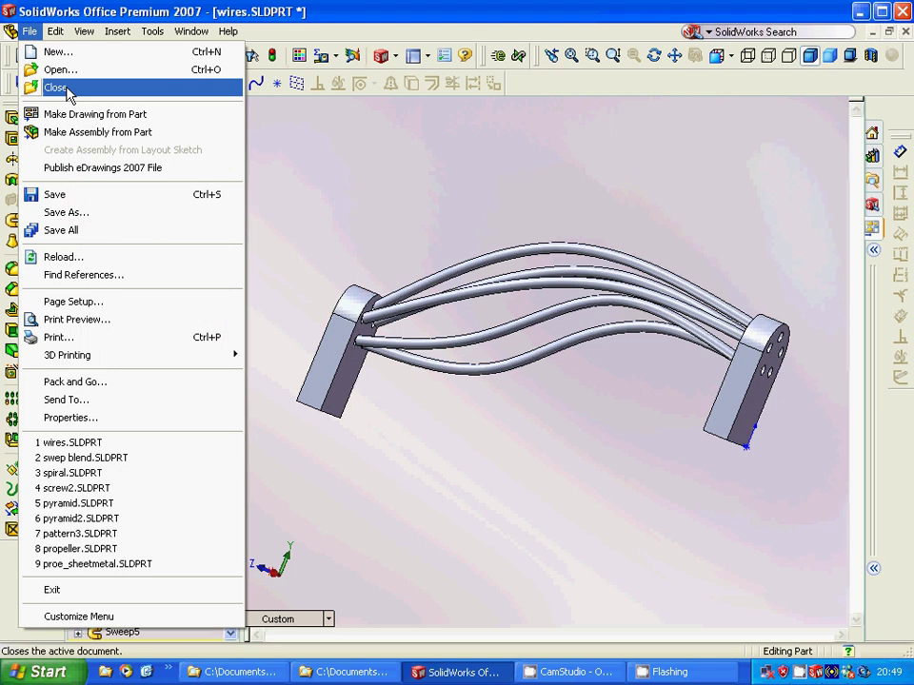
{"action": "left_click", "coordinate": [68, 88]}
{"action": "left_click", "coordinate": [436, 362]}
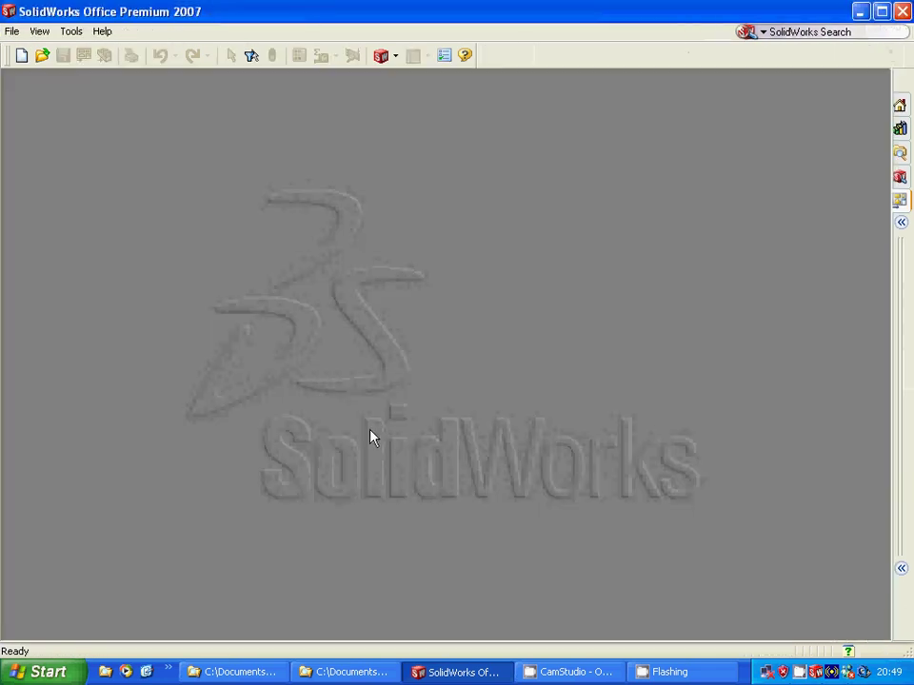
{"action": "left_click", "coordinate": [809, 663]}
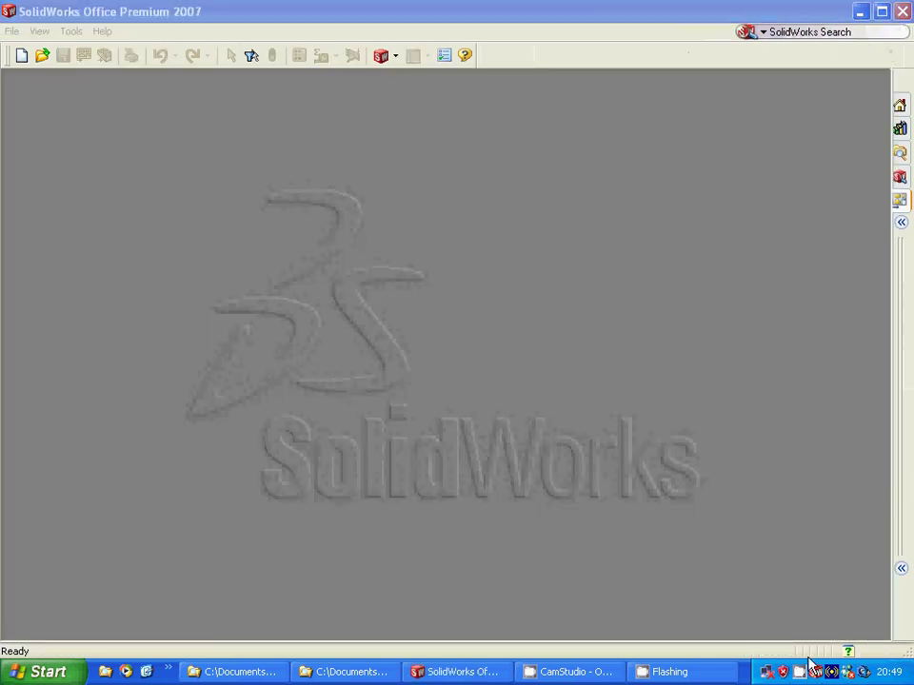